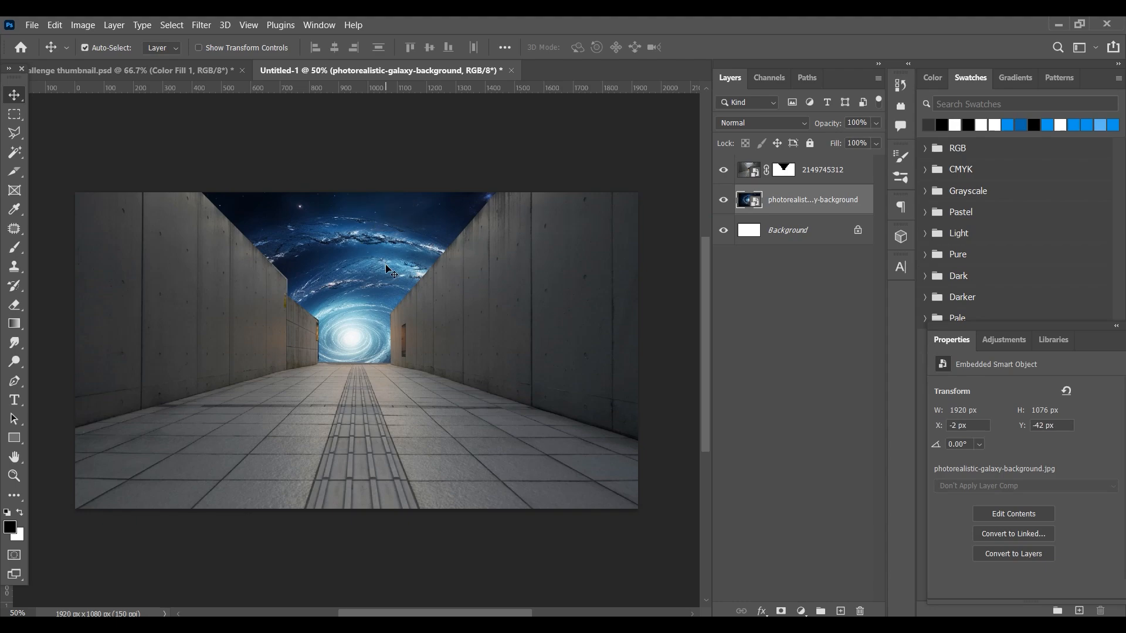
Scale the photorealistic galaxy background down to 1342 × 752 px so its bright core sits between the walls.
{"action": "left_click_drag", "start_coordinate": [76, 337], "coordinate": [151, 332]}
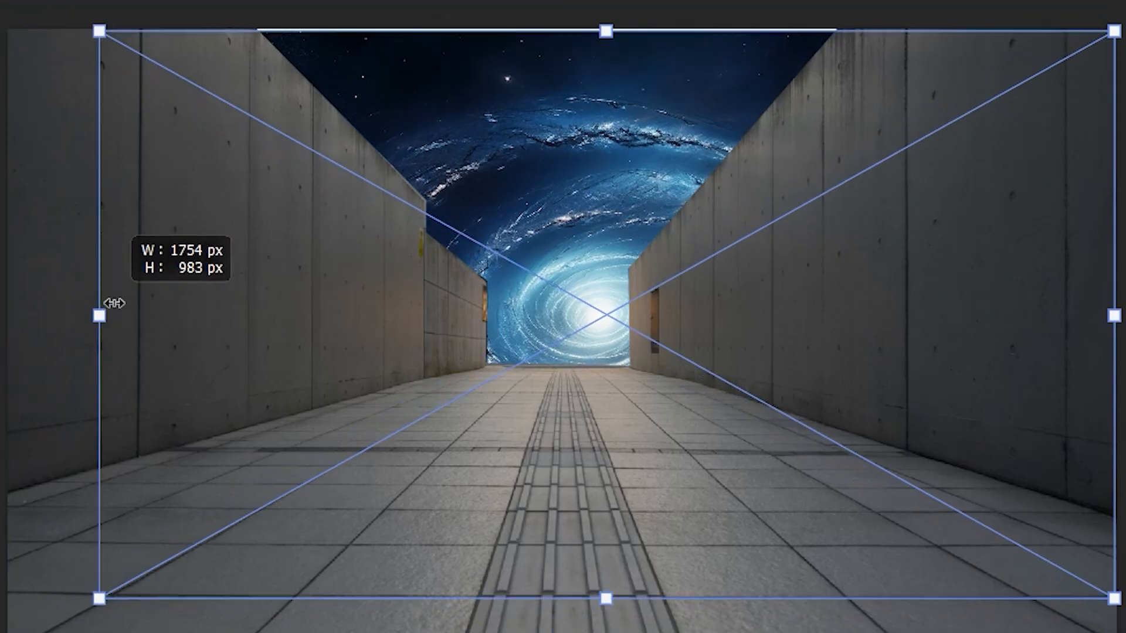
{"action": "left_click_drag", "start_coordinate": [1113, 321], "coordinate": [924, 294]}
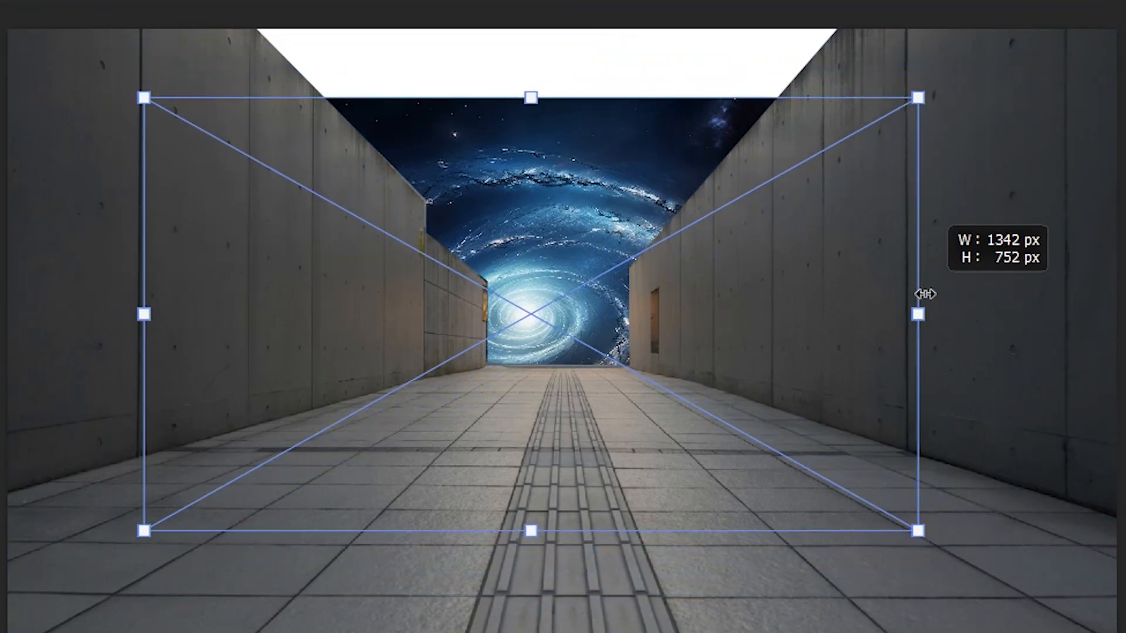
{"action": "key", "text": "Return"}
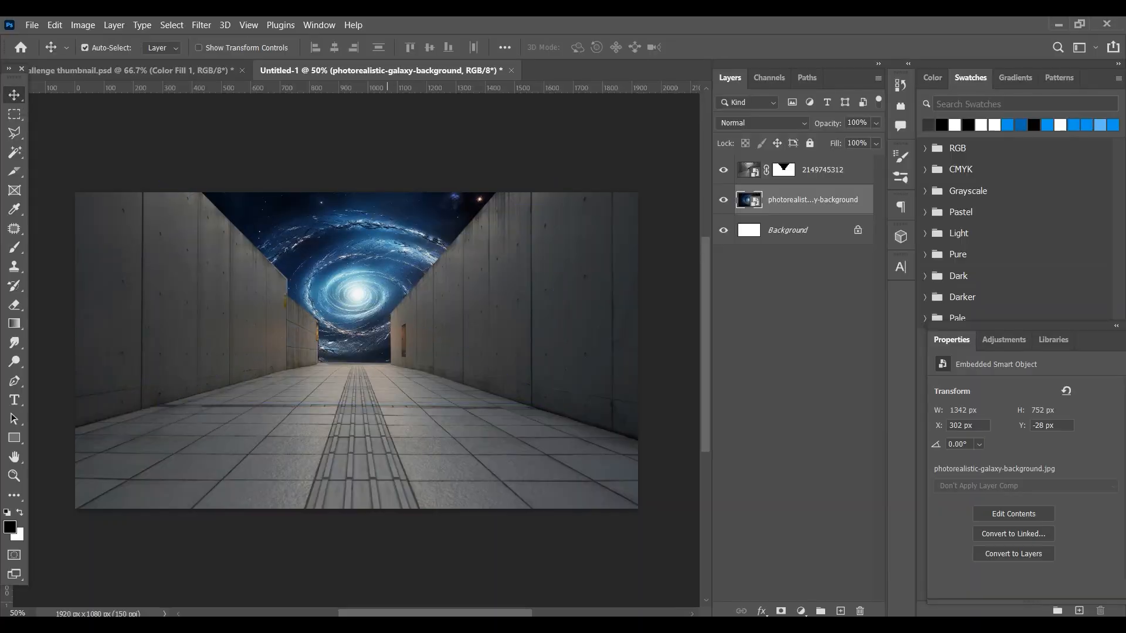
Place spiral-galaxy-background-b.png at 17.33% scale over the bright galaxy core and set its blend mode to Screen.
{"action": "key", "text": "alt+Tab"}
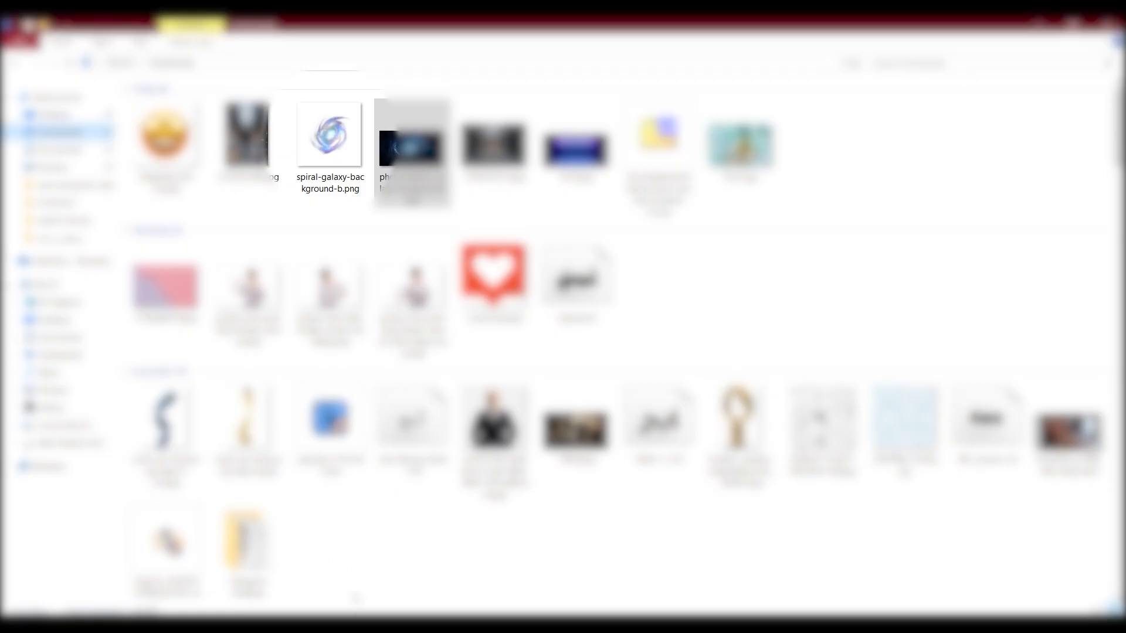
{"action": "left_click_drag", "start_coordinate": [351, 175], "coordinate": [346, 316]}
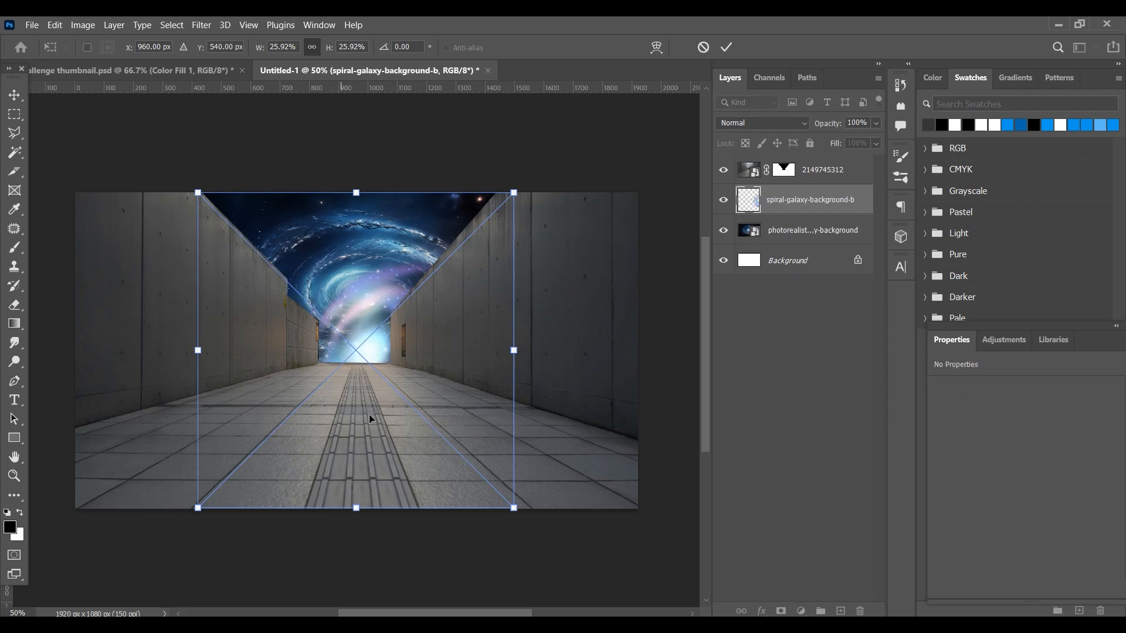
{"action": "left_click_drag", "start_coordinate": [363, 506], "coordinate": [339, 369]}
{"action": "left_click_drag", "start_coordinate": [384, 280], "coordinate": [374, 299]}
{"action": "left_click_drag", "start_coordinate": [355, 292], "coordinate": [354, 300]}
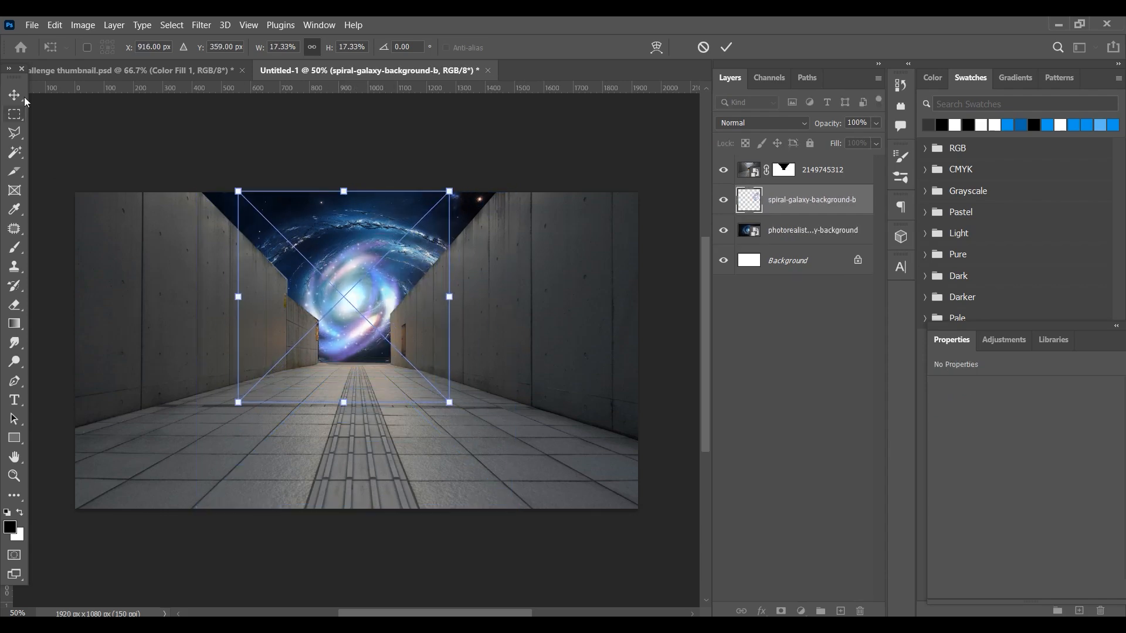
{"action": "left_click", "coordinate": [14, 95]}
{"action": "left_click", "coordinate": [772, 135]}
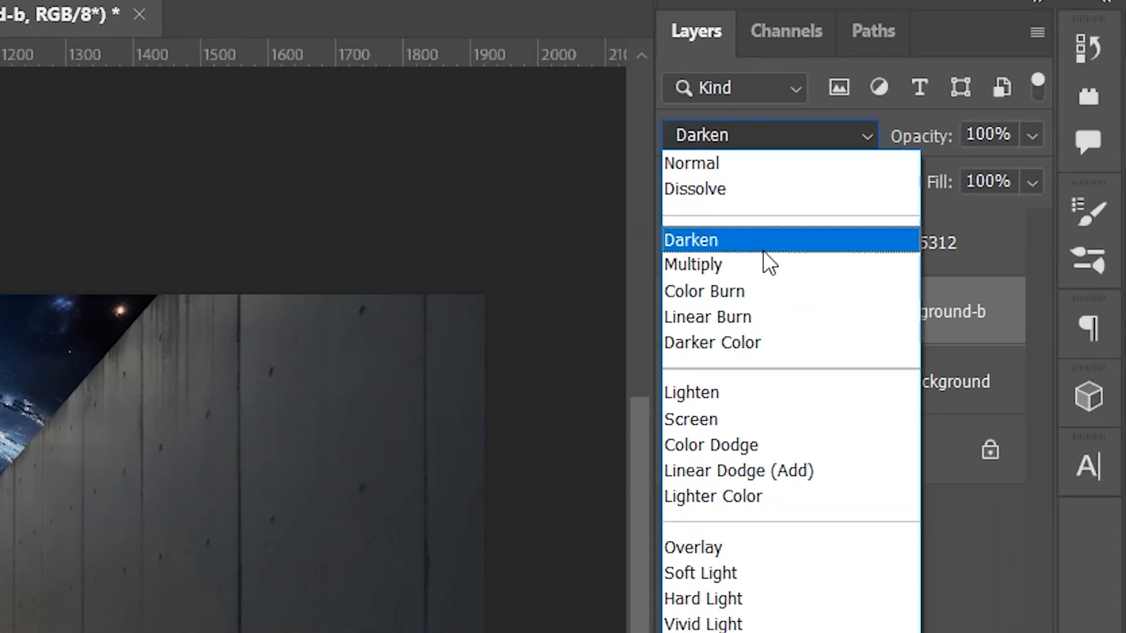
{"action": "left_click", "coordinate": [740, 417]}
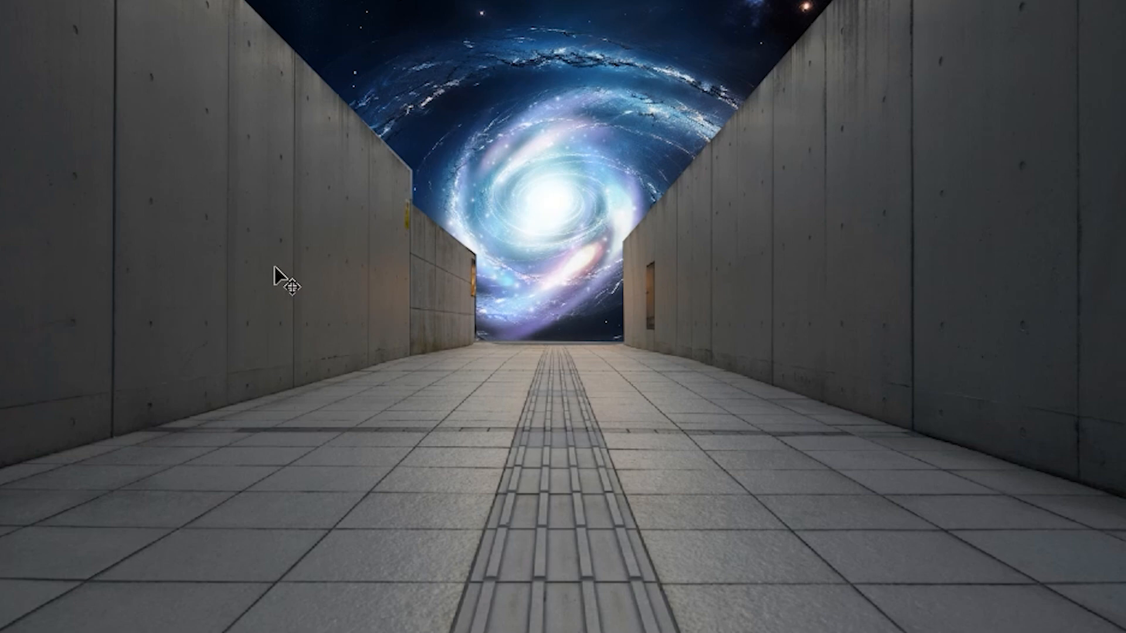
Trace the left concrete wall with a closed Pen path extending past the canvas edge and turn it into a selection.
{"action": "key", "text": "p"}
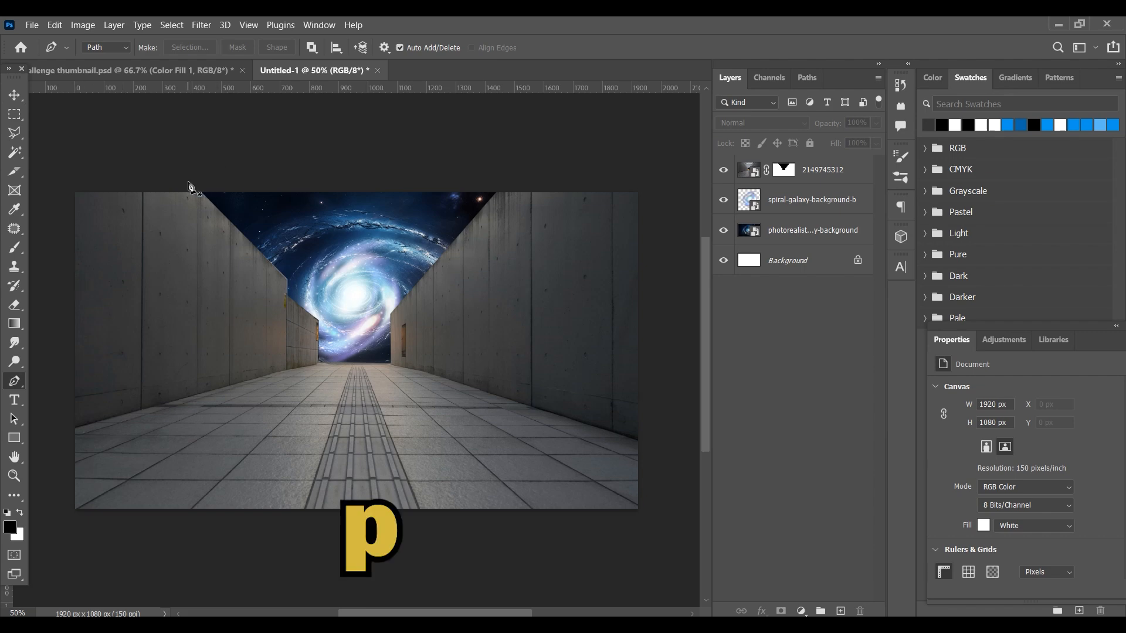
{"action": "left_click", "coordinate": [193, 181]}
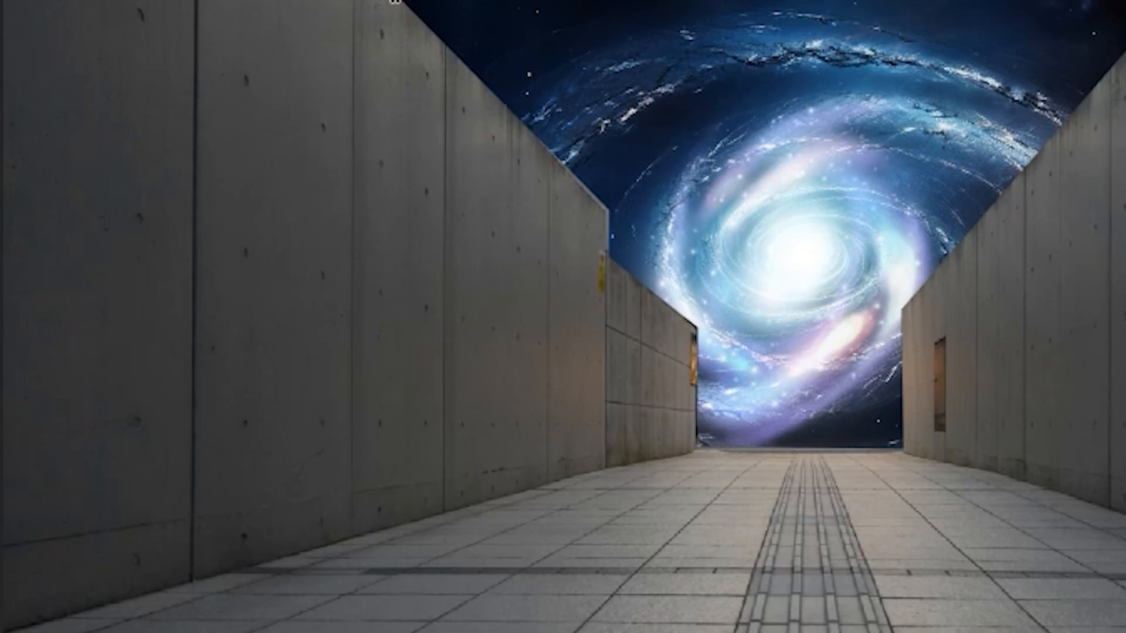
{"action": "left_click", "coordinate": [287, 280]}
{"action": "left_click", "coordinate": [287, 294]}
{"action": "left_click", "coordinate": [319, 321]}
{"action": "left_click", "coordinate": [699, 445]}
{"action": "left_click", "coordinate": [71, 433]}
{"action": "left_click", "coordinate": [54, 187]}
{"action": "left_click", "coordinate": [201, 191]}
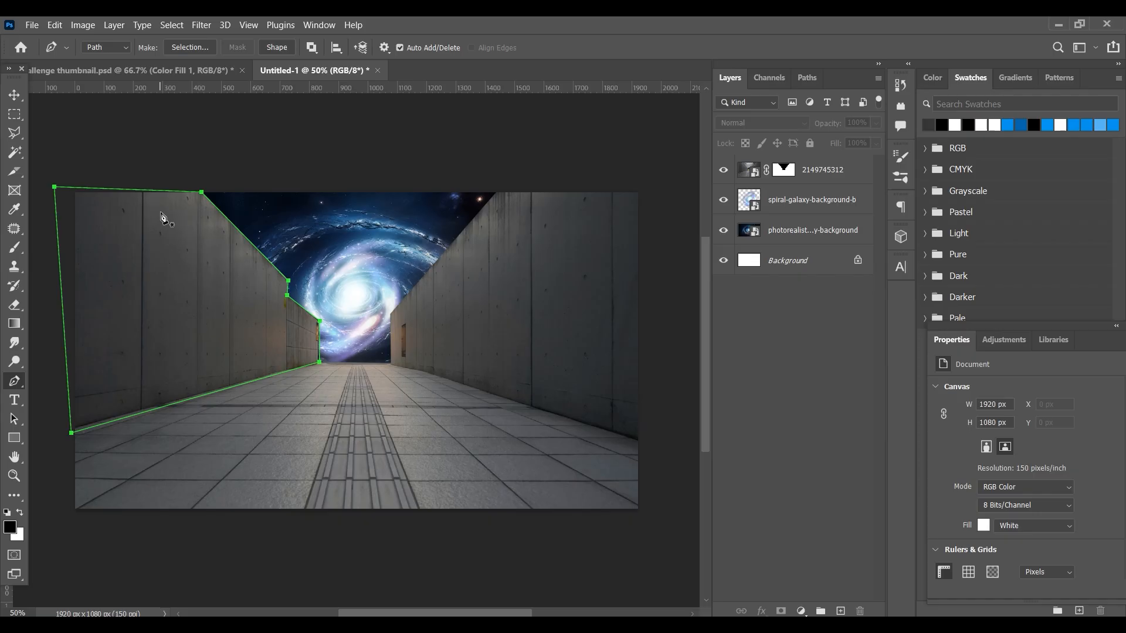
{"action": "right_click", "coordinate": [163, 217]}
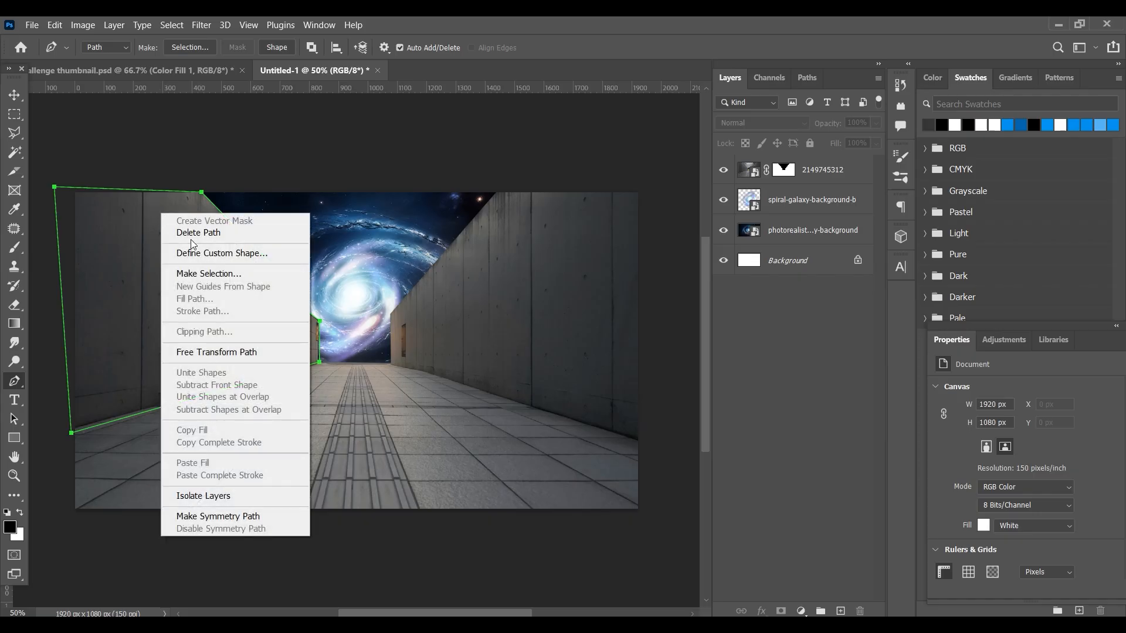
{"action": "left_click", "coordinate": [199, 273]}
{"action": "left_click", "coordinate": [640, 171]}
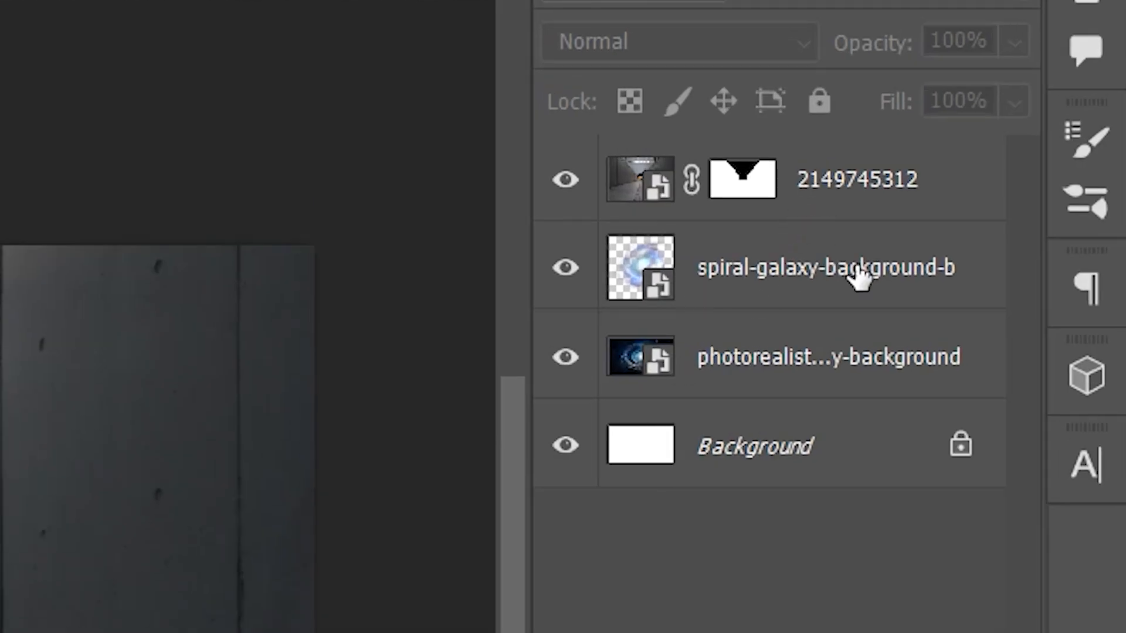
{"action": "left_click", "coordinate": [823, 170]}
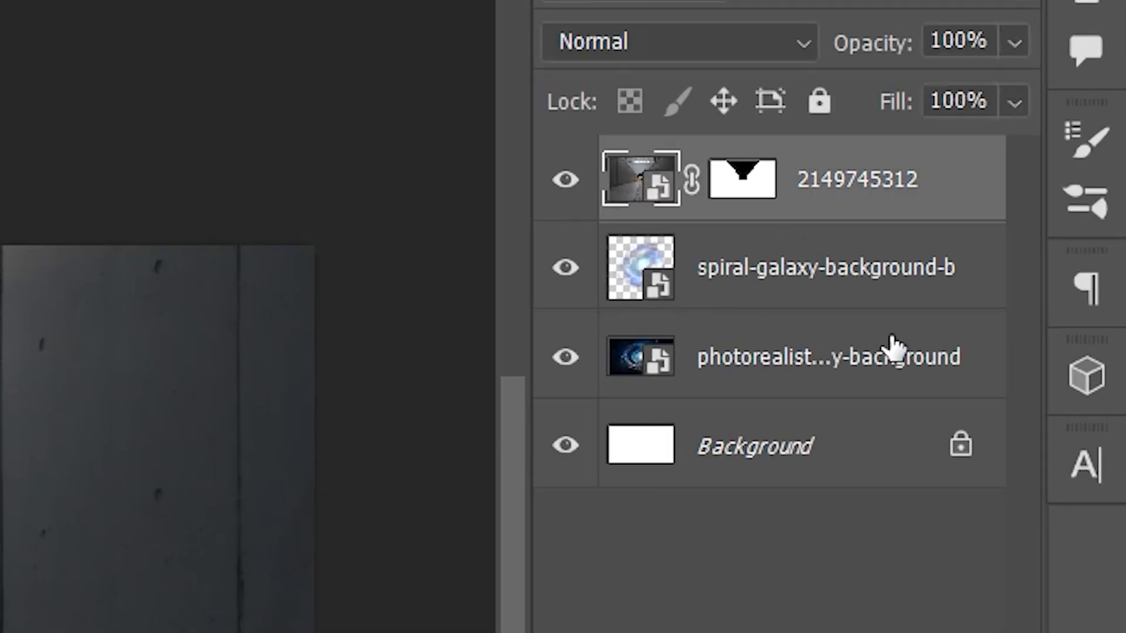
{"action": "key", "text": "ctrl+j"}
{"action": "left_click", "coordinate": [54, 25]}
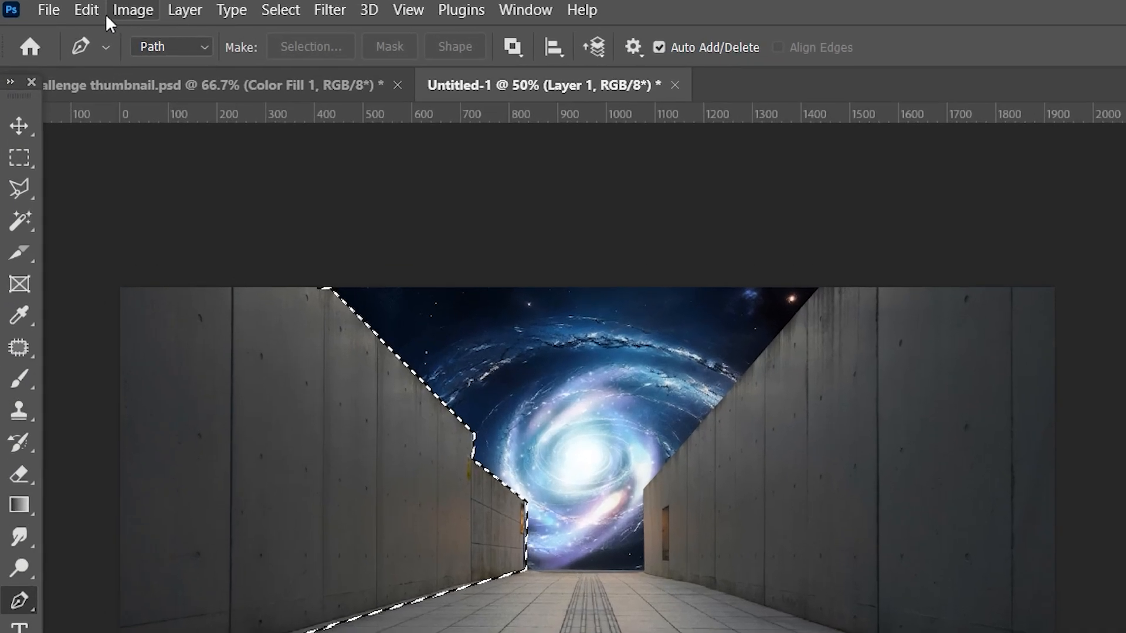
{"action": "left_click", "coordinate": [104, 366]}
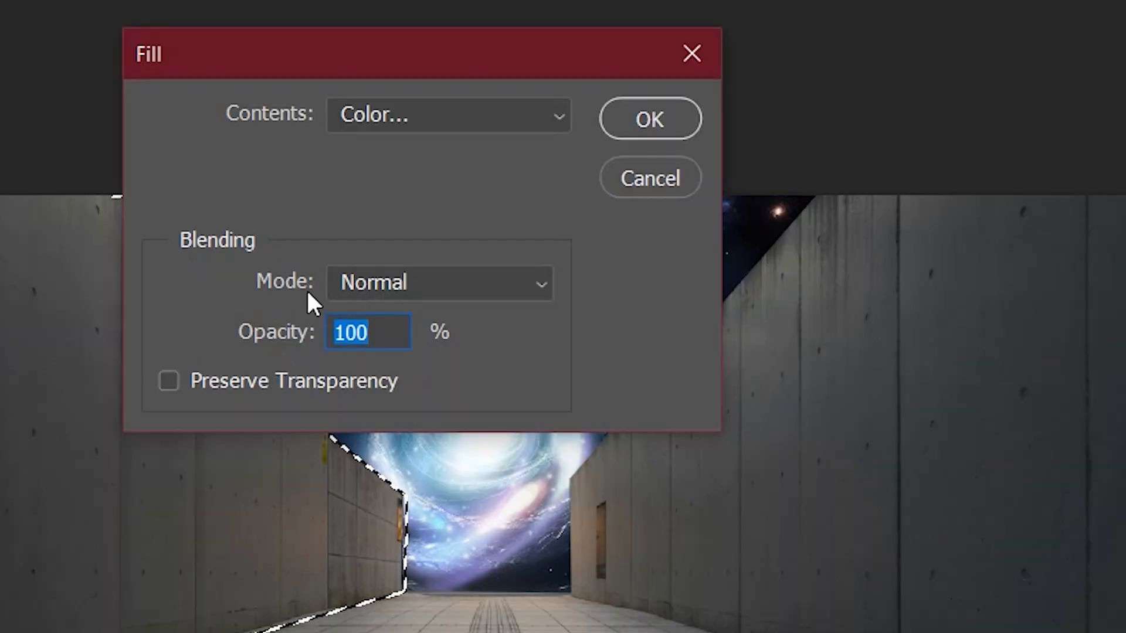
{"action": "left_click", "coordinate": [452, 115]}
{"action": "left_click", "coordinate": [450, 205]}
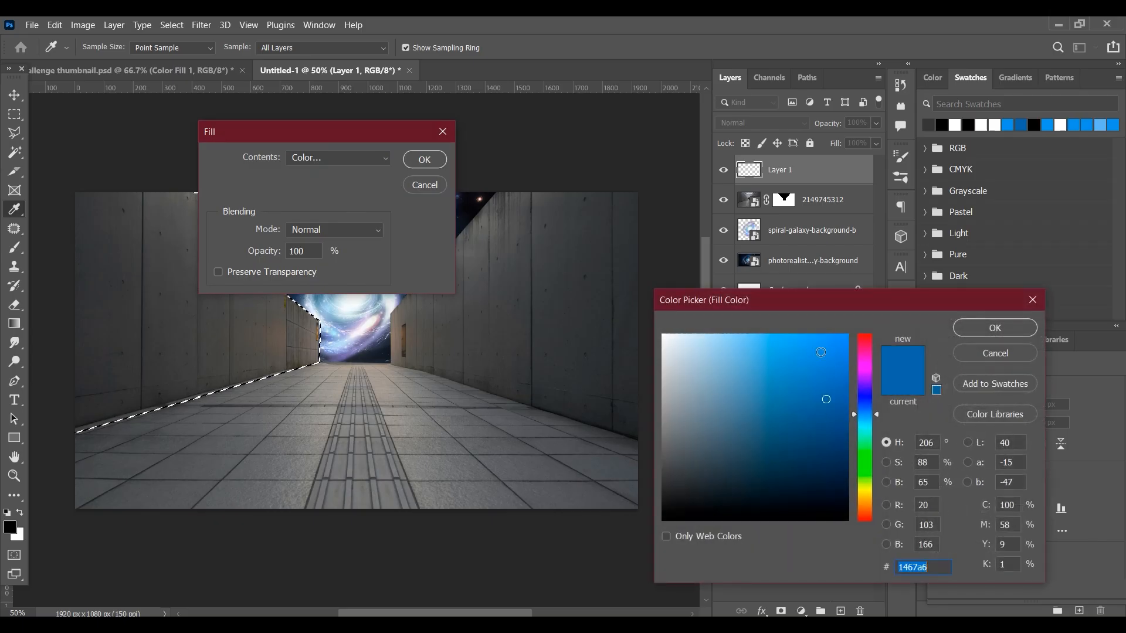
{"action": "left_click", "coordinate": [995, 328]}
{"action": "left_click", "coordinate": [415, 159]}
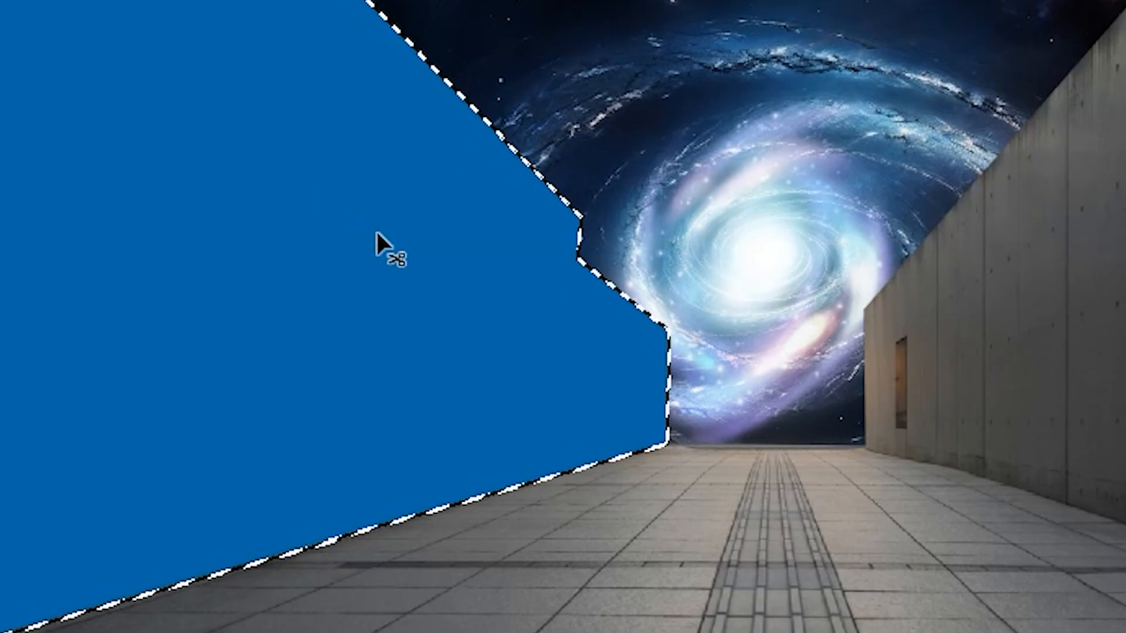
{"action": "key", "text": "ctrl+d"}
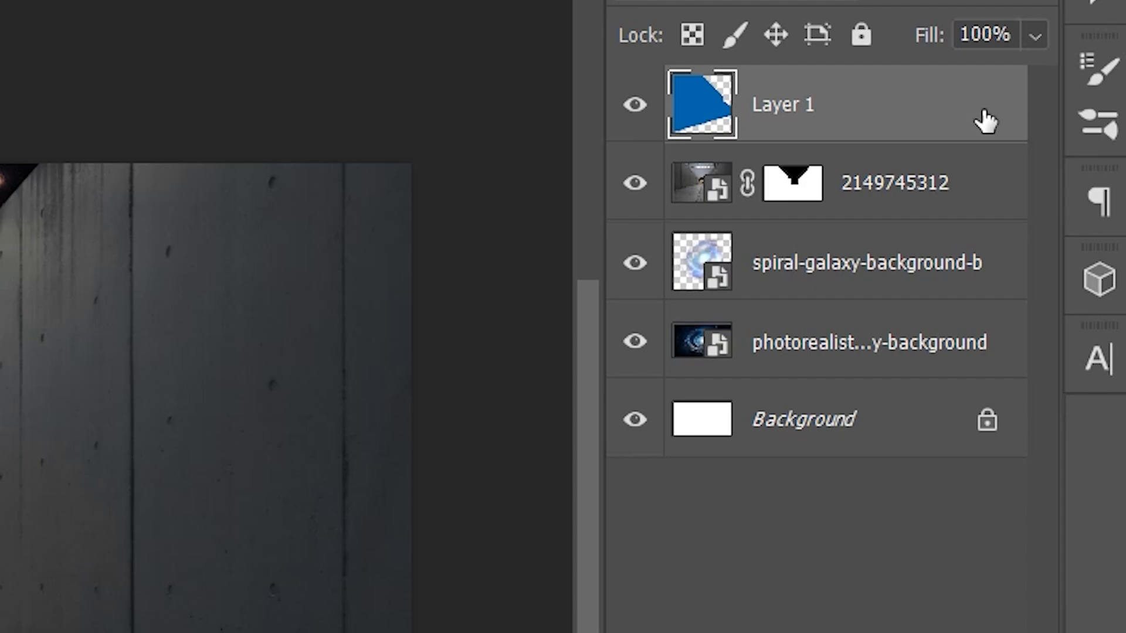
Blend the blue fill into the left wall's texture using Blend If, splitting the Underlying Layer's dark range to 40 / 76.
{"action": "double_click", "coordinate": [984, 121]}
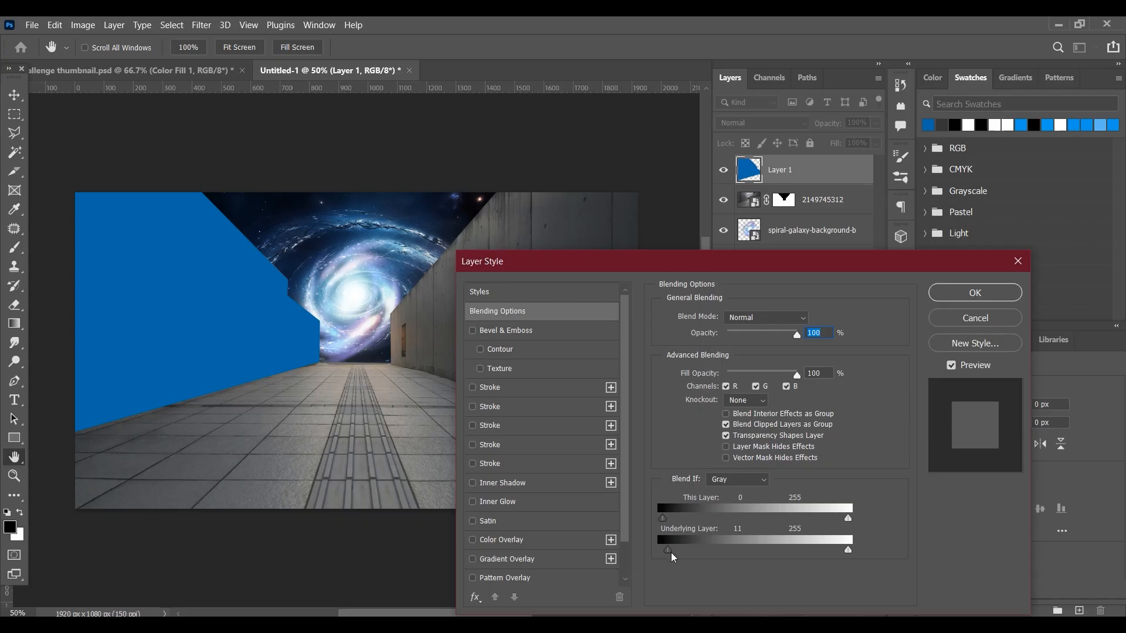
{"action": "left_click_drag", "start_coordinate": [672, 553], "coordinate": [678, 553]}
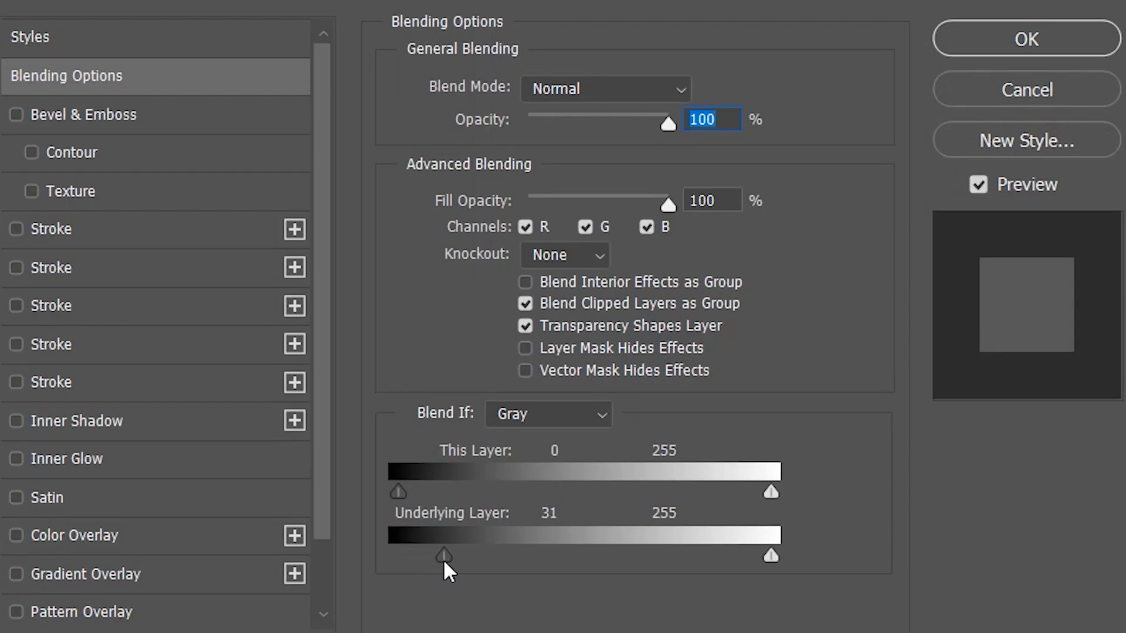
{"action": "left_click_drag", "start_coordinate": [442, 559], "coordinate": [482, 559]}
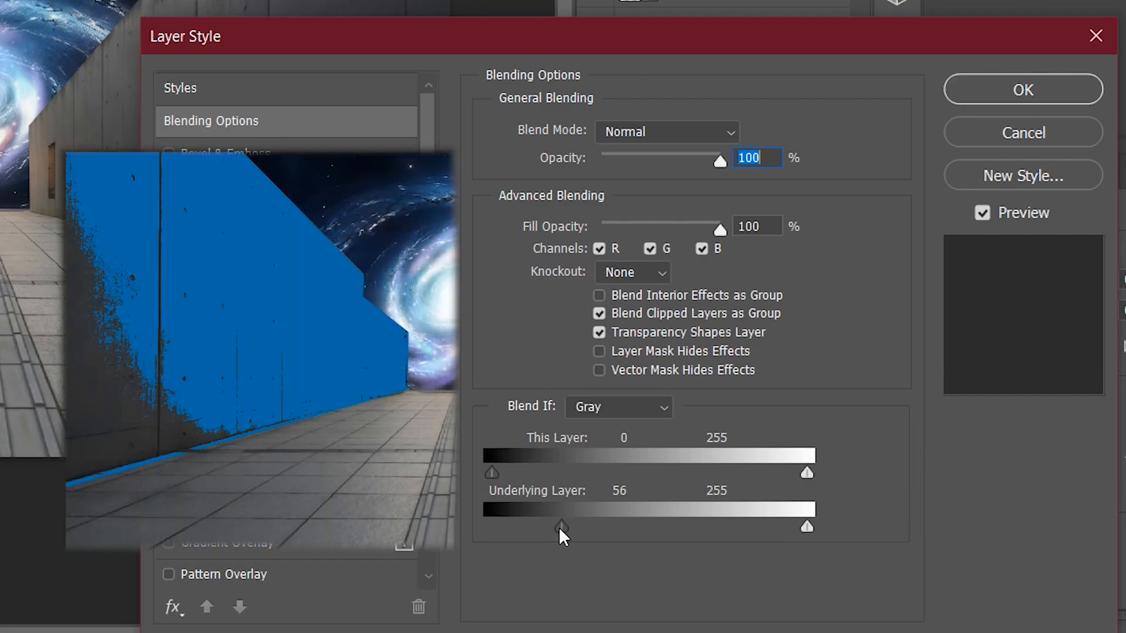
{"action": "left_click_drag", "start_coordinate": [703, 551], "coordinate": [702, 551]}
{"action": "left_click_drag", "start_coordinate": [558, 526], "coordinate": [589, 534]}
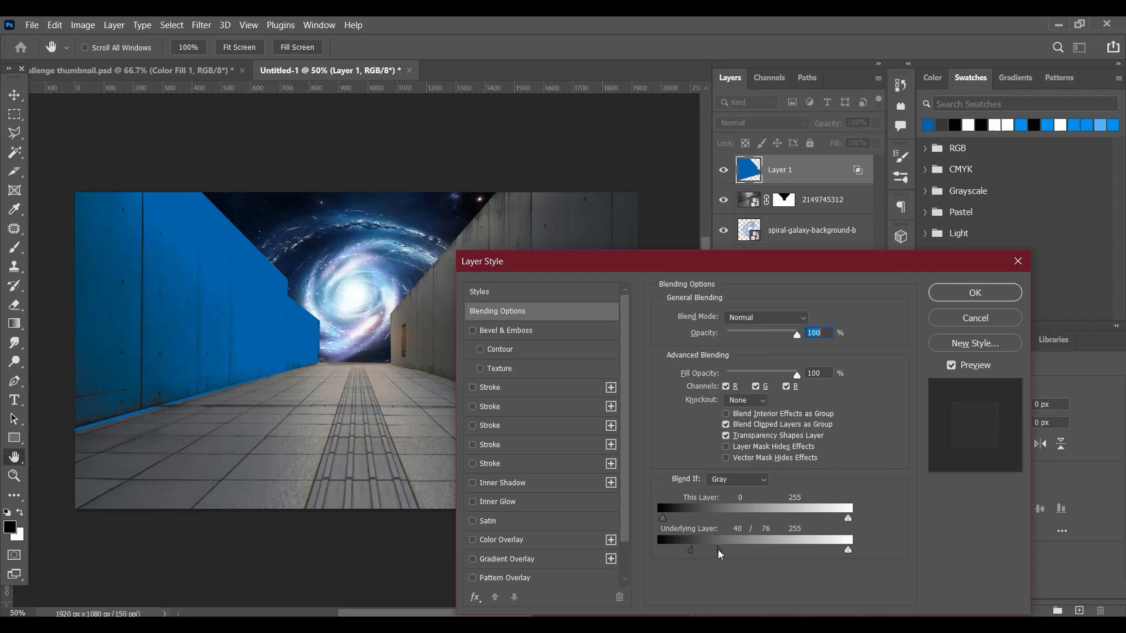
{"action": "left_click", "coordinate": [991, 297]}
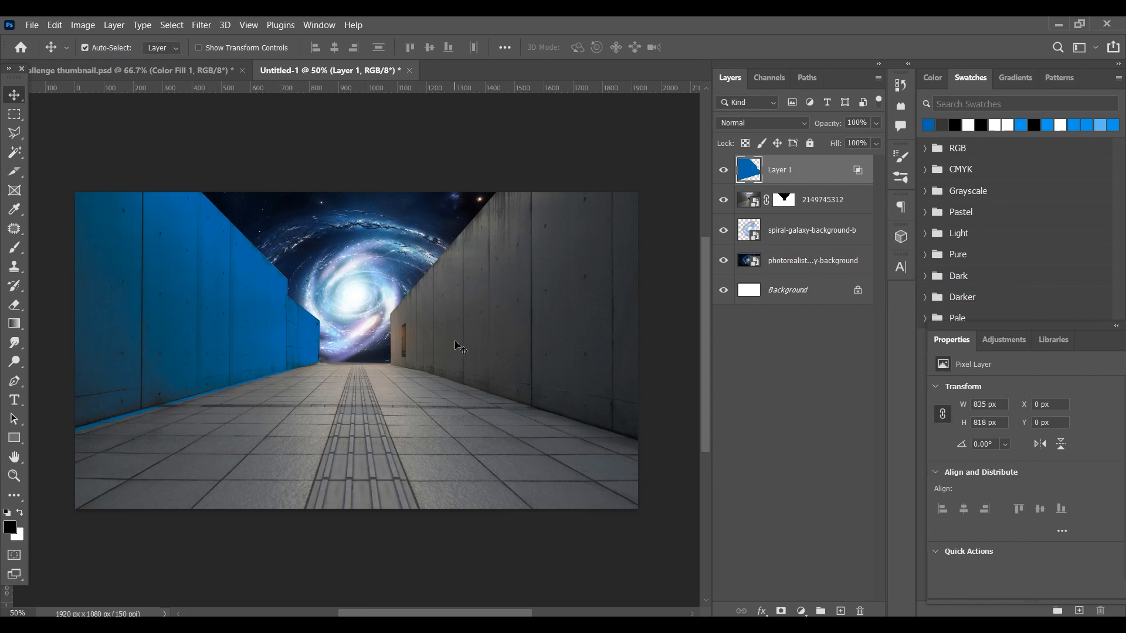
Trace the right concrete wall with a closed Pen path extending past the canvas edge and convert it to a selection.
{"action": "key", "text": "p"}
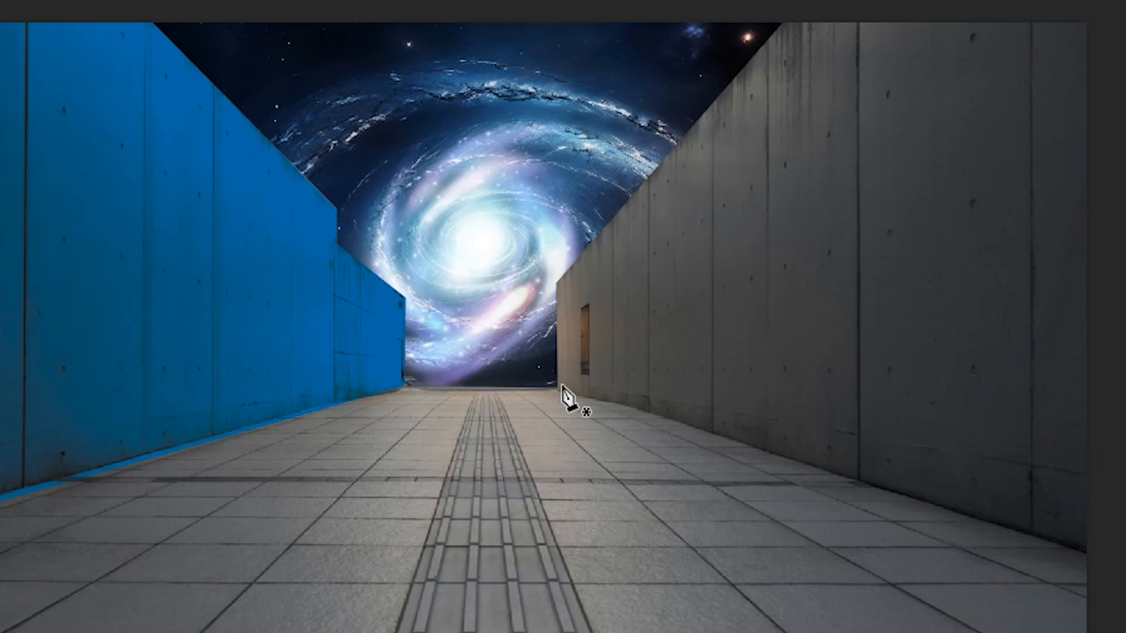
{"action": "left_click", "coordinate": [391, 362]}
{"action": "left_click", "coordinate": [390, 316]}
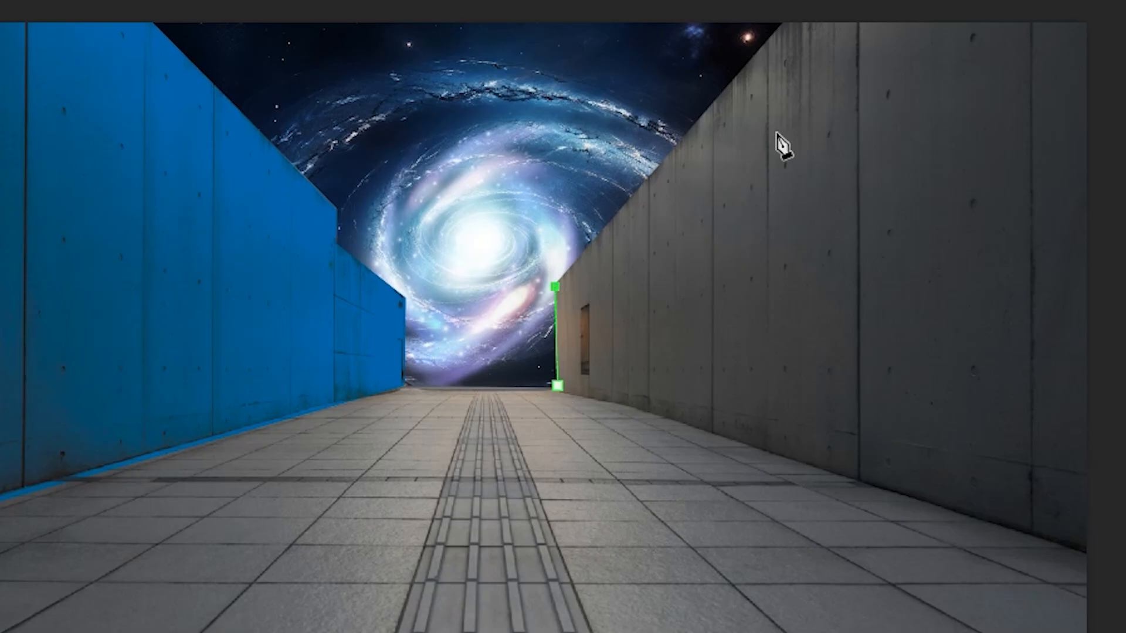
{"action": "left_click", "coordinate": [1125, 0]}
{"action": "left_click", "coordinate": [1122, 555]}
{"action": "left_click", "coordinate": [1088, 556]}
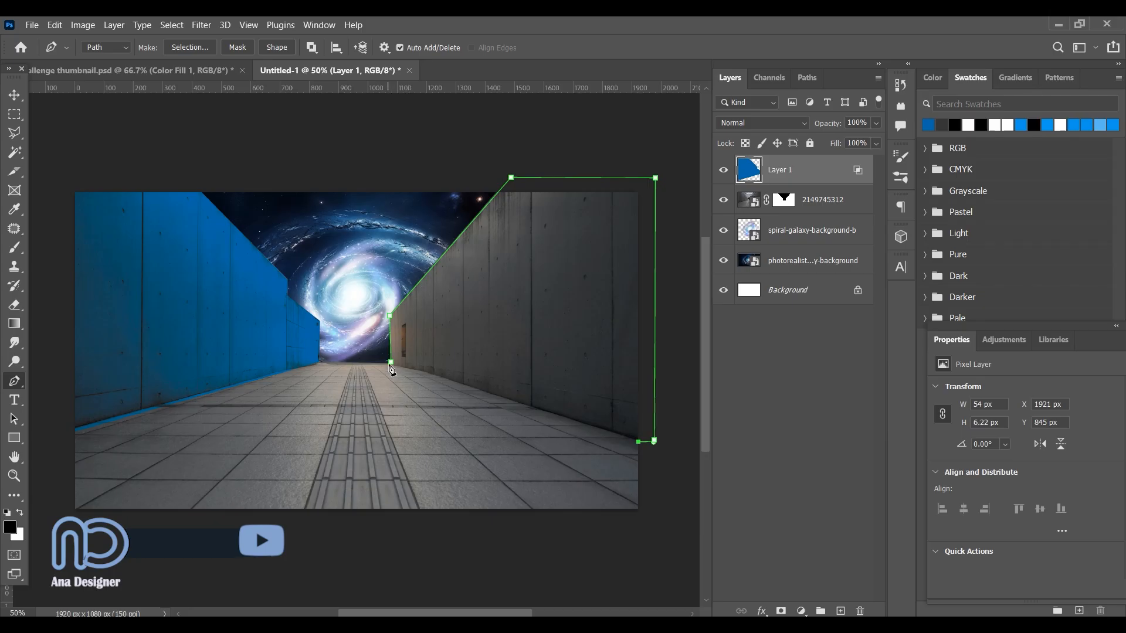
{"action": "left_click", "coordinate": [391, 363]}
{"action": "right_click", "coordinate": [498, 296]}
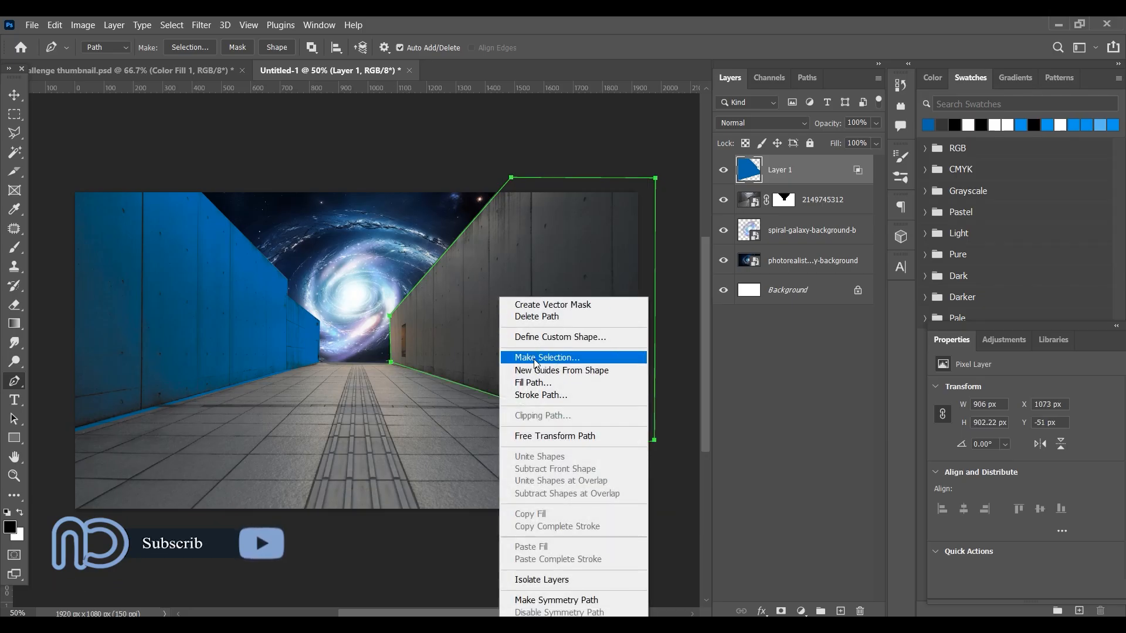
{"action": "left_click", "coordinate": [553, 354]}
{"action": "left_click", "coordinate": [634, 174]}
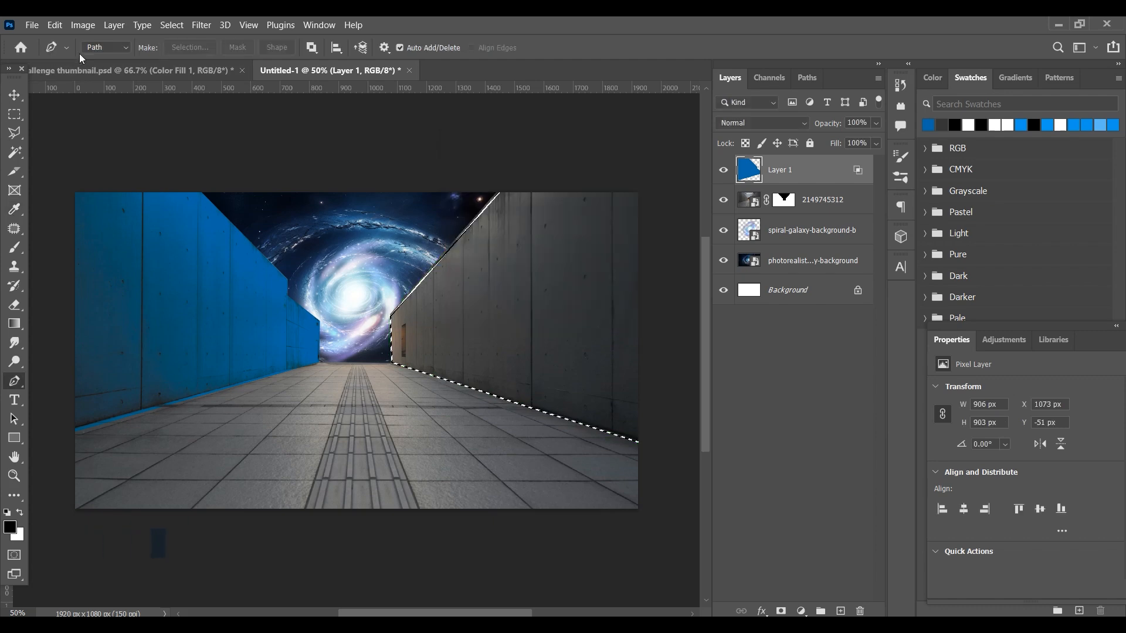
Add a new layer above Layer 1 and fill the right wall selection with the same blue at 100% opacity.
{"action": "key", "text": "ctrl+shift+alt+n"}
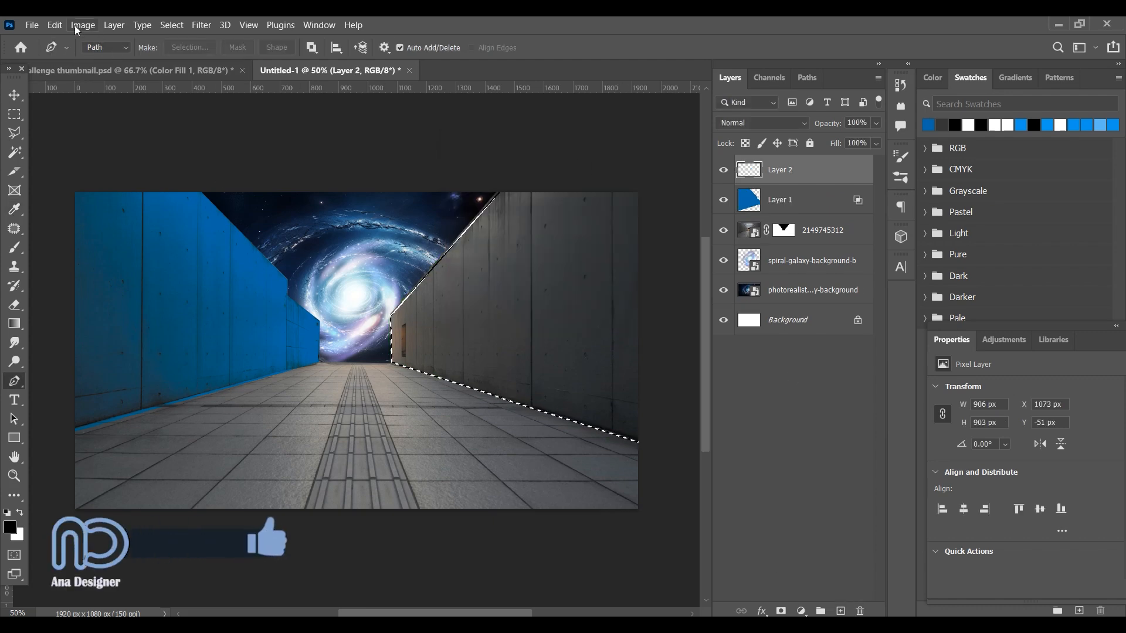
{"action": "left_click", "coordinate": [54, 24]}
{"action": "left_click", "coordinate": [105, 234]}
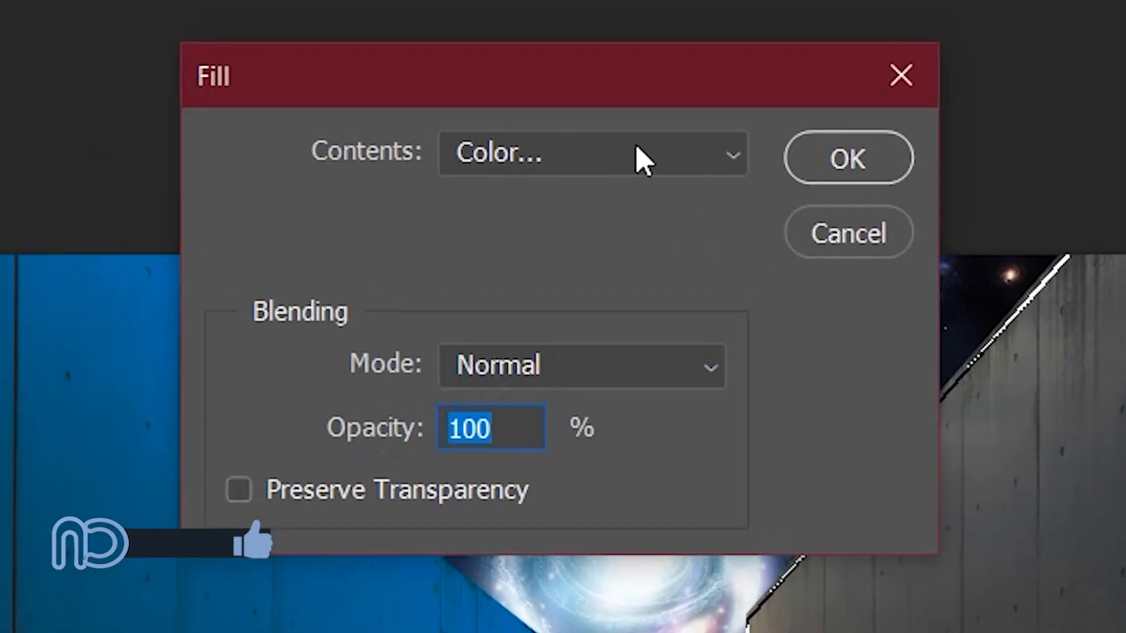
{"action": "left_click", "coordinate": [872, 176]}
Blend the blue fill into the right wall's texture using Blend If, splitting the Underlying Layer's dark range to 32 / 101.
{"action": "double_click", "coordinate": [856, 170]}
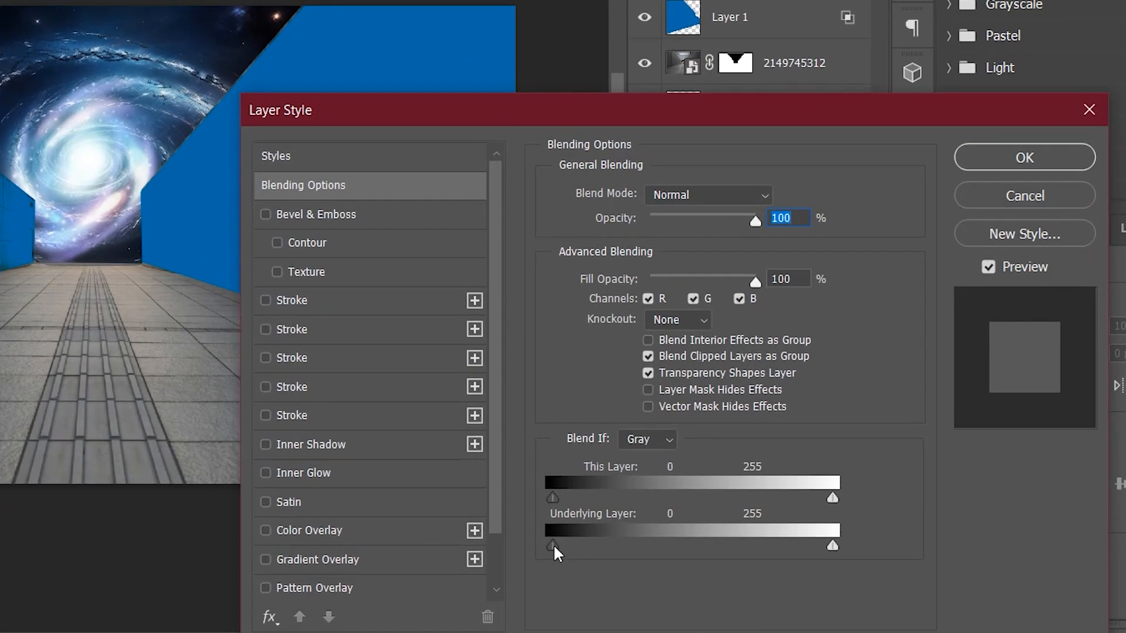
{"action": "left_click_drag", "start_coordinate": [553, 543], "coordinate": [613, 548]}
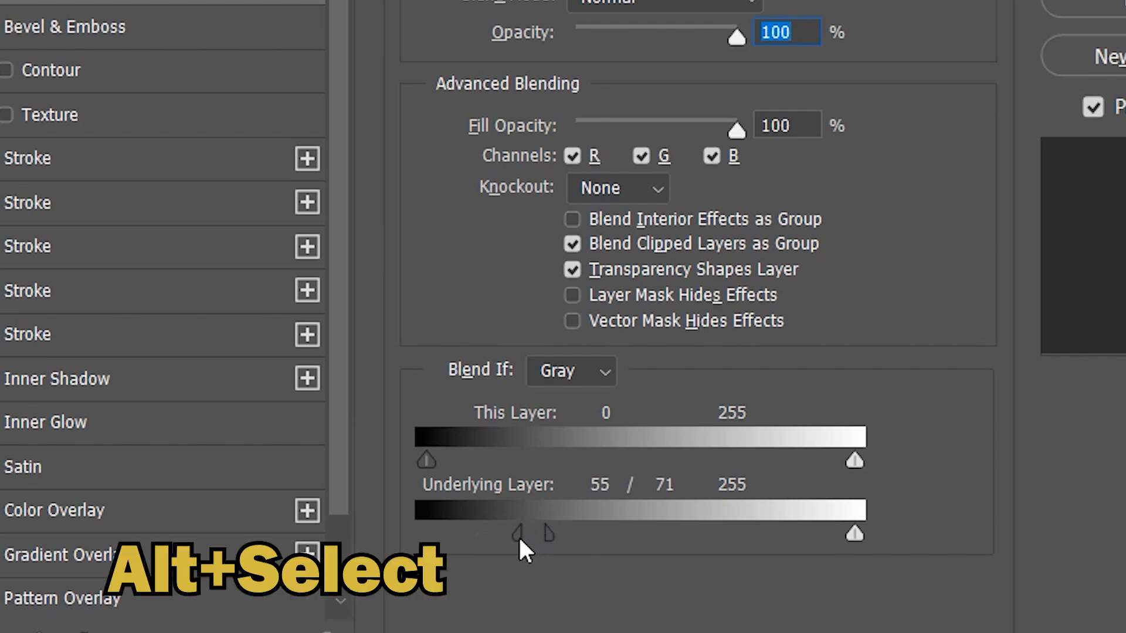
{"action": "left_click_drag", "start_coordinate": [520, 539], "coordinate": [503, 538]}
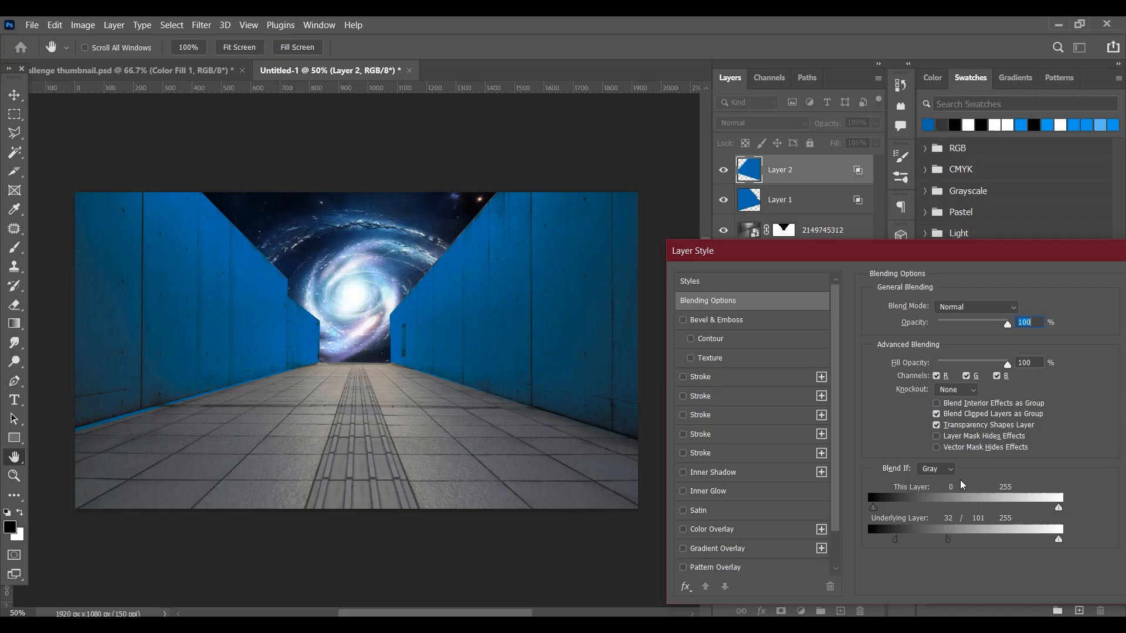
{"action": "left_click_drag", "start_coordinate": [989, 256], "coordinate": [698, 338]}
{"action": "left_click", "coordinate": [896, 365]}
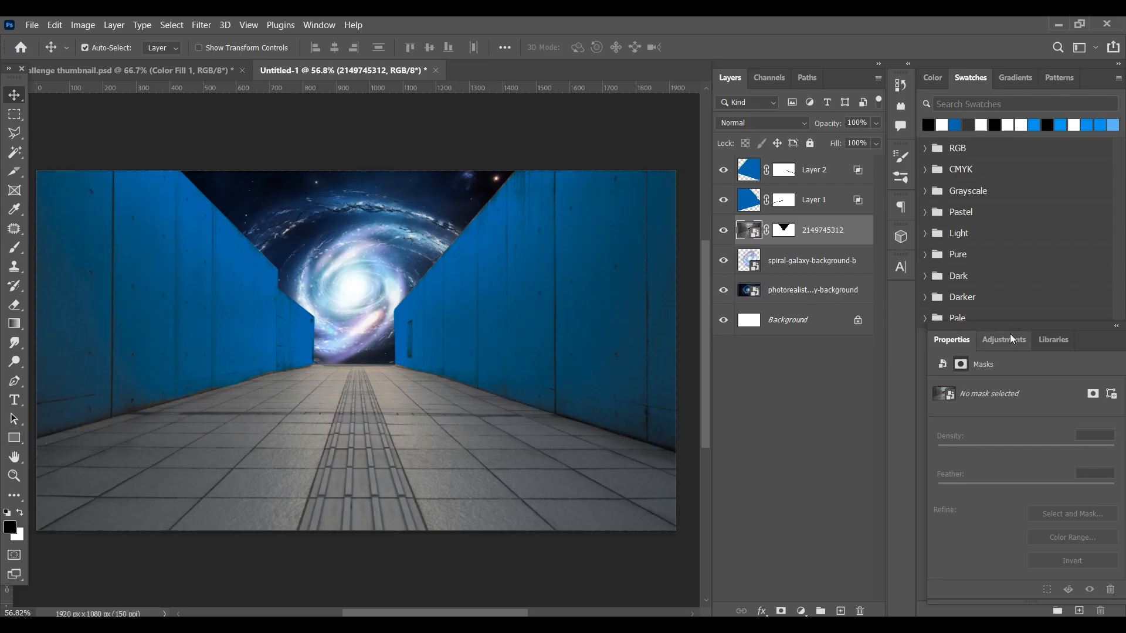
Add a Color Balance adjustment clipped to the corridor photo, setting midtones to +15 blue and shifting them slightly toward cyan.
{"action": "left_click", "coordinate": [1004, 339]}
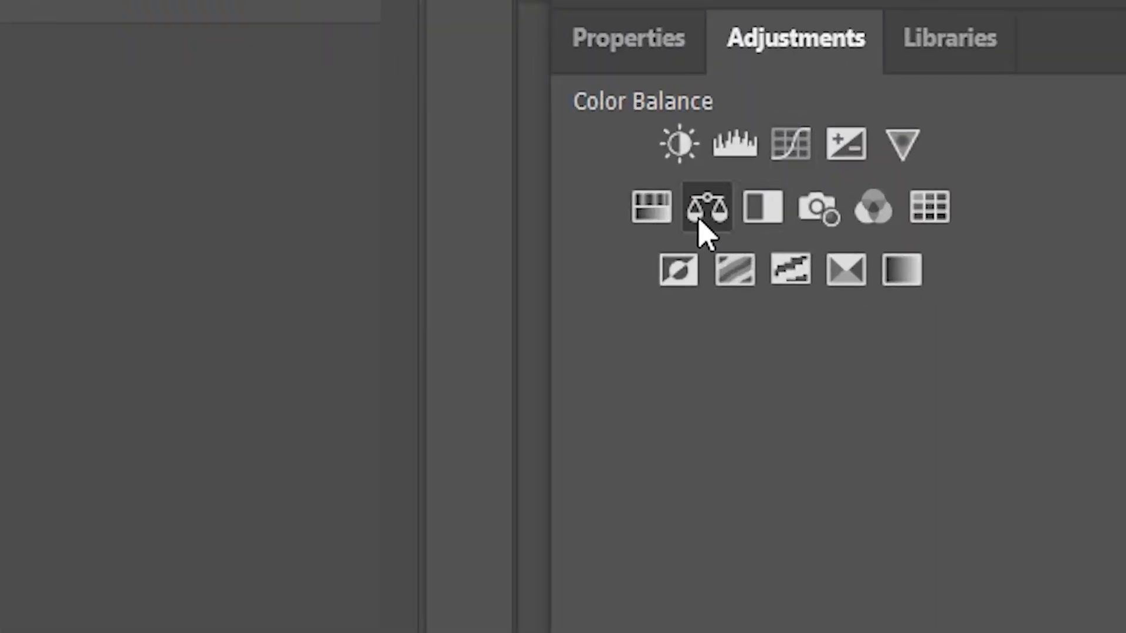
{"action": "left_click", "coordinate": [701, 222]}
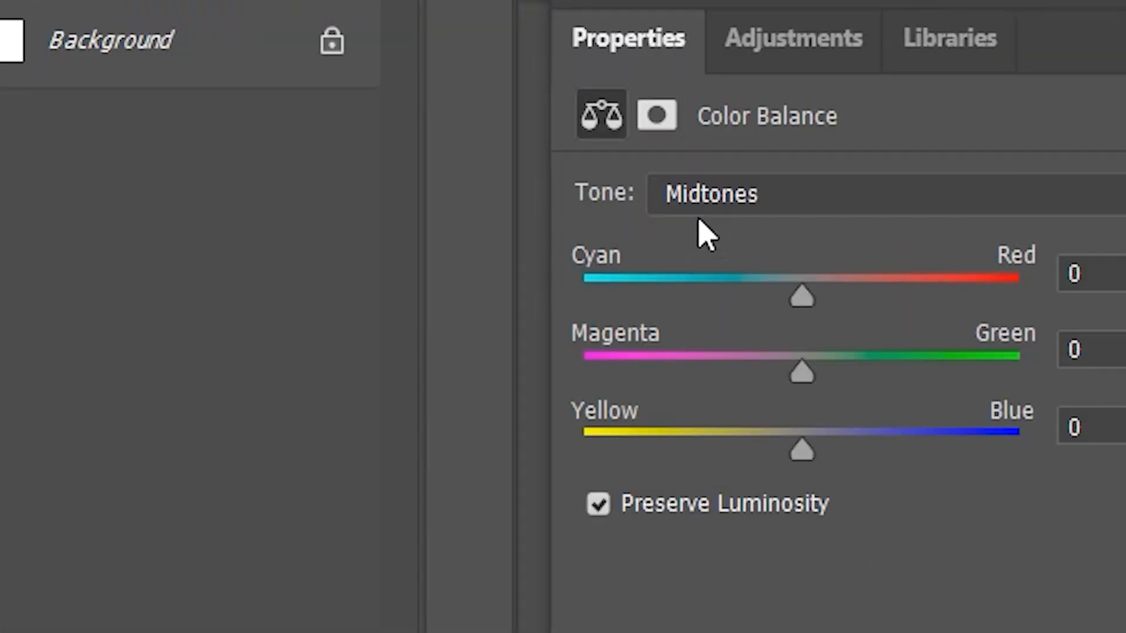
{"action": "left_click_drag", "start_coordinate": [801, 445], "coordinate": [820, 450]}
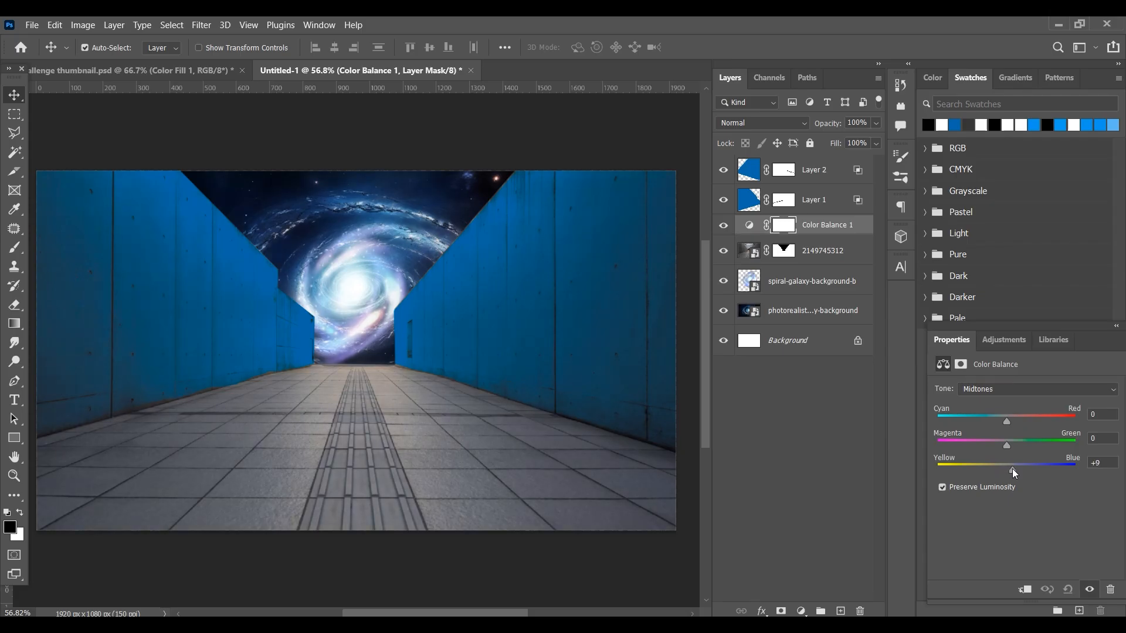
{"action": "left_click_drag", "start_coordinate": [1012, 469], "coordinate": [1016, 469]}
{"action": "left_click", "coordinate": [1030, 588]}
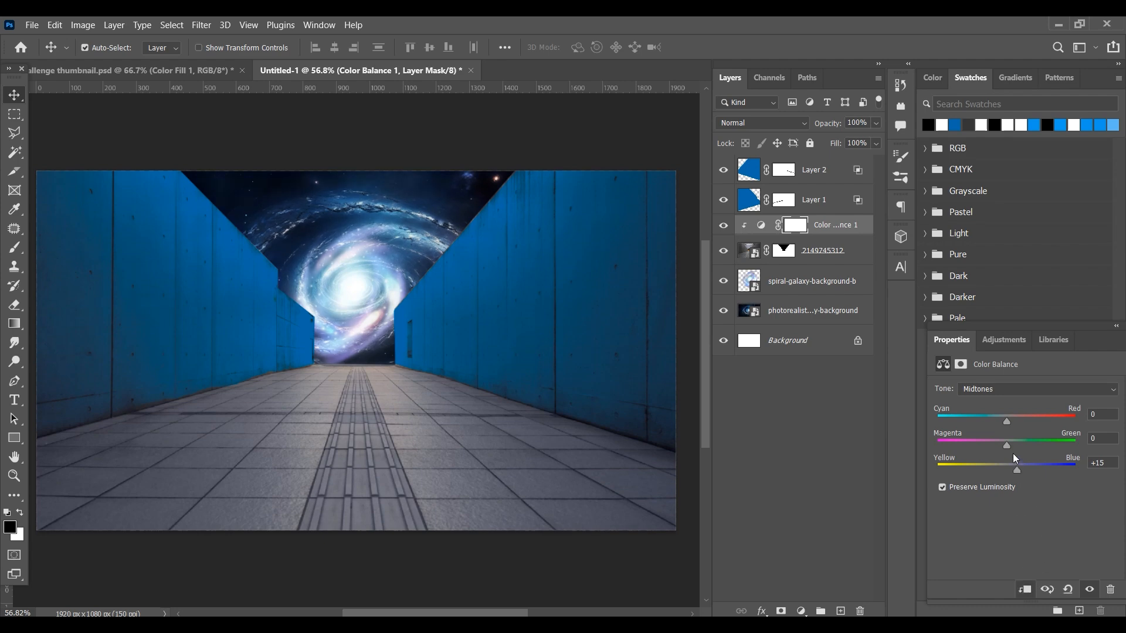
{"action": "left_click_drag", "start_coordinate": [1008, 420], "coordinate": [998, 418]}
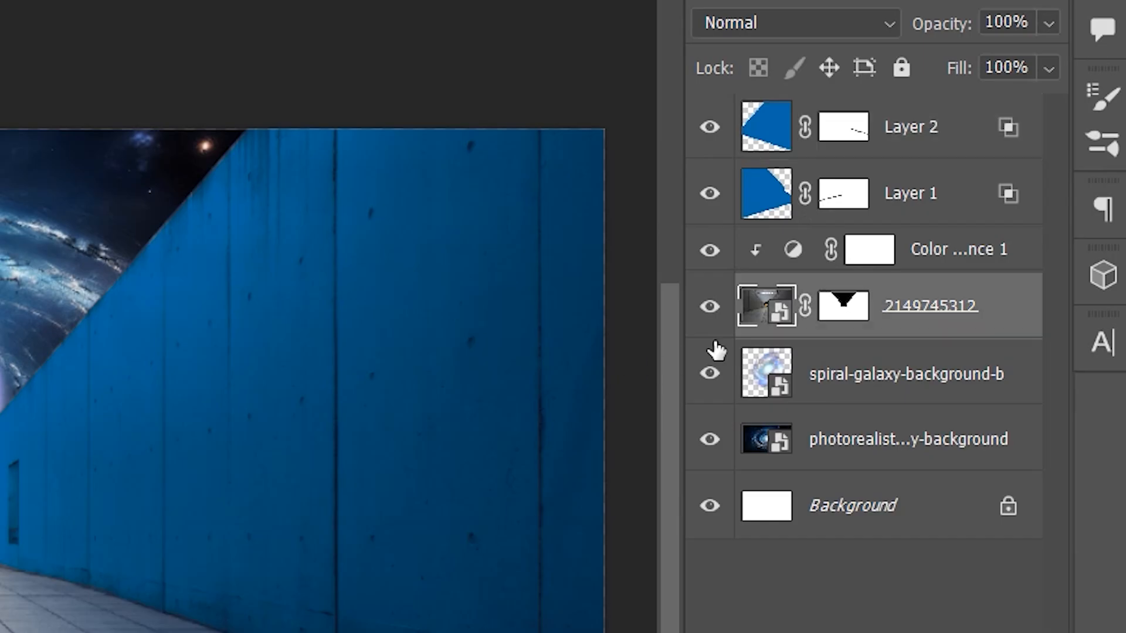
Group the corridor photo, its Color Balance and both blue wall layers, and enlarge the group slightly.
{"action": "left_click", "coordinate": [922, 156], "text": "shift"}
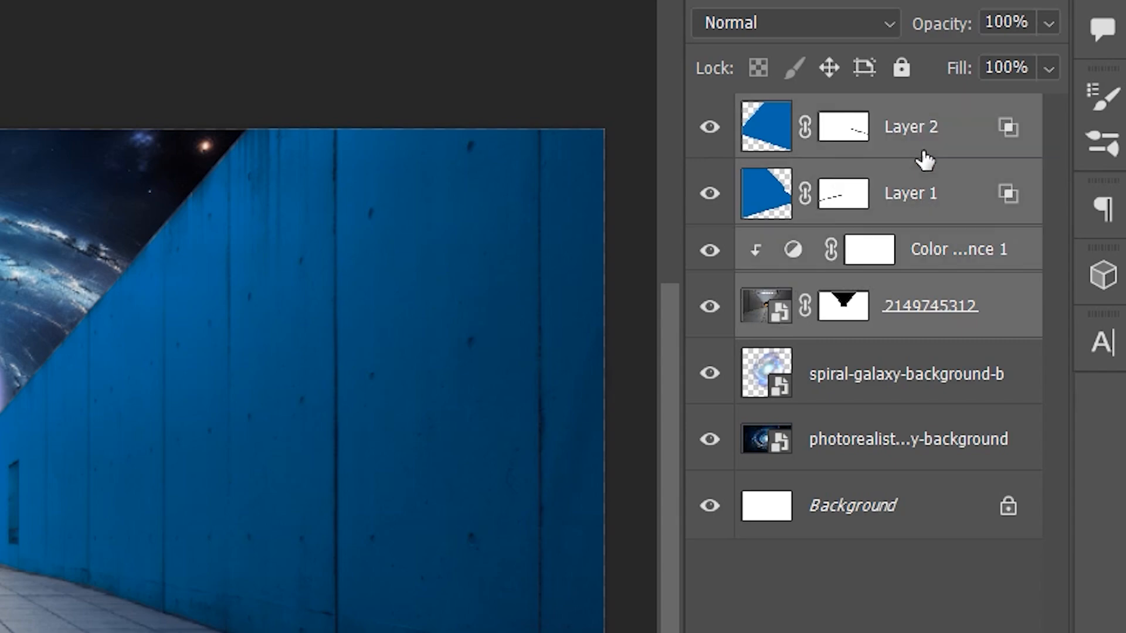
{"action": "key", "text": "ctrl+g"}
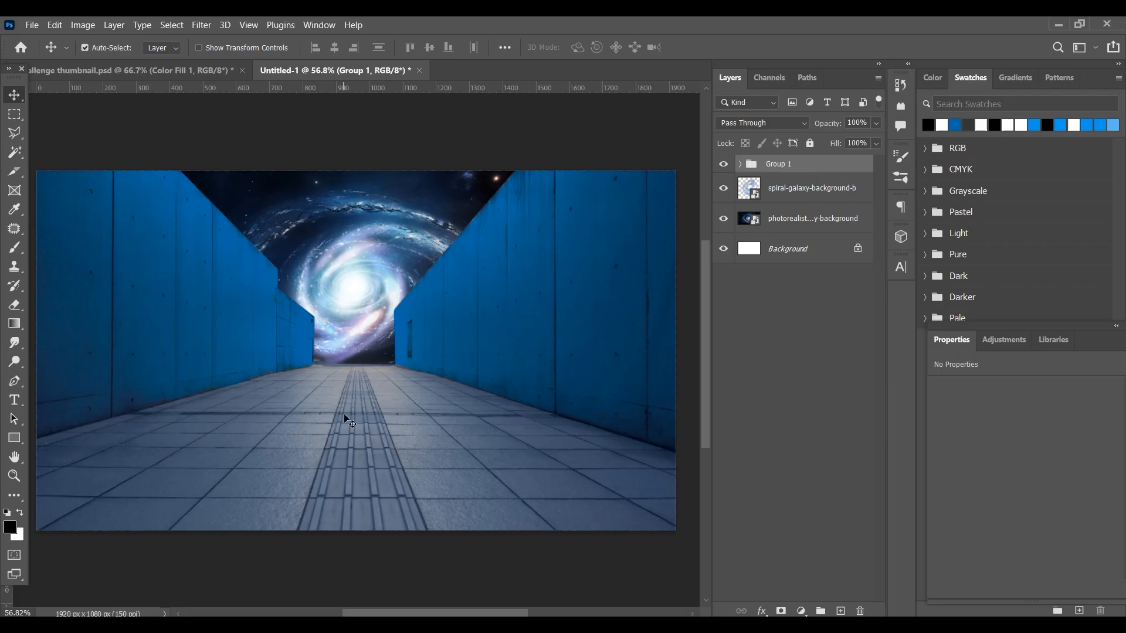
{"action": "key", "text": "ctrl+t"}
{"action": "left_click_drag", "start_coordinate": [686, 121], "coordinate": [682, 116]}
{"action": "left_click_drag", "start_coordinate": [943, 329], "coordinate": [932, 324]}
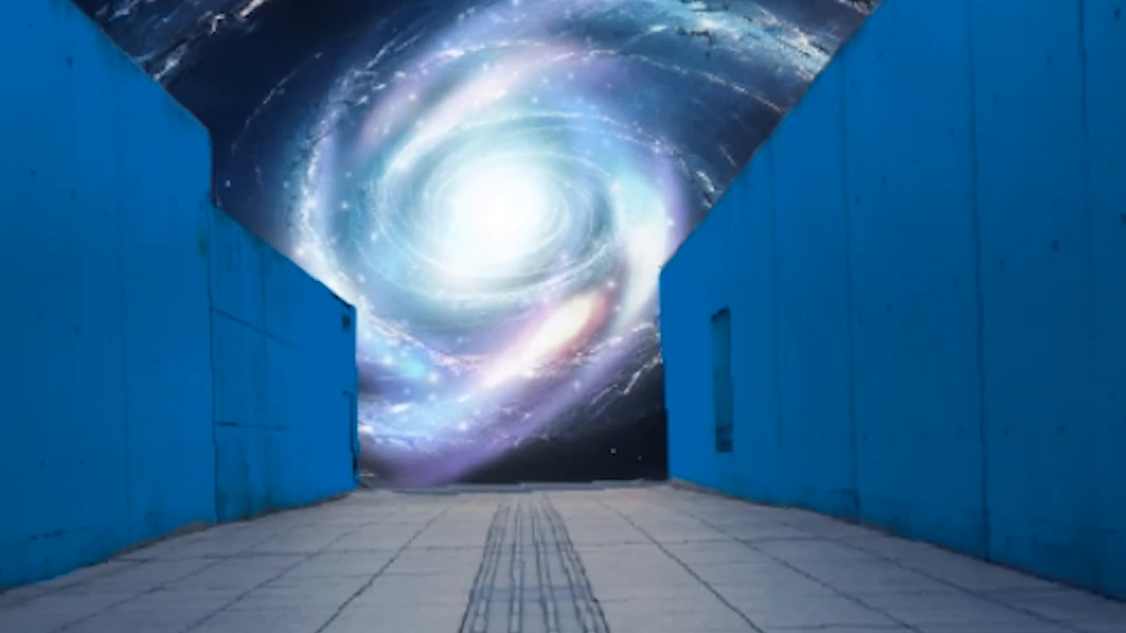
{"action": "key", "text": "Return"}
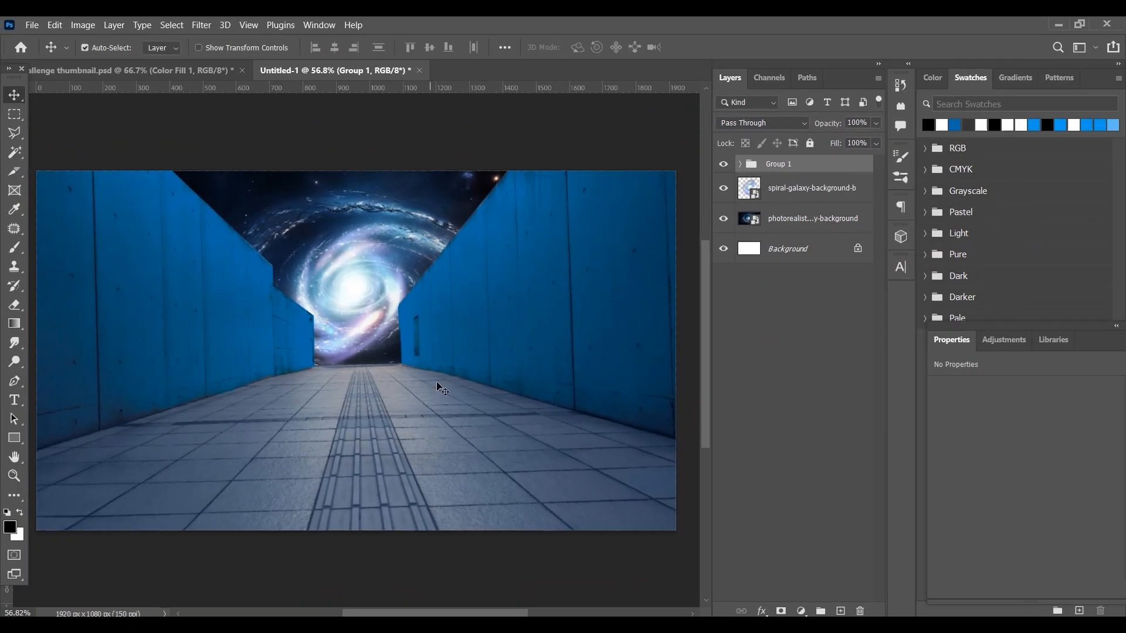
Place the image 2150761406.jpg of the standing man into Untitled-1 as the topmost layer above Group 1.
{"action": "left_click", "coordinate": [139, 71]}
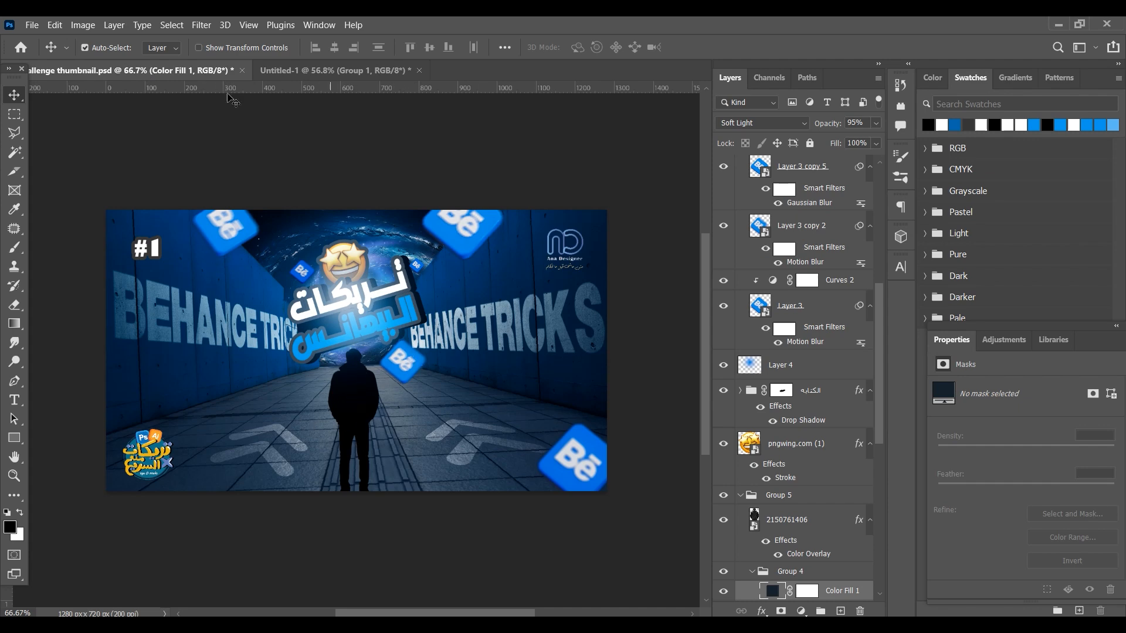
{"action": "left_click", "coordinate": [305, 71]}
{"action": "left_click", "coordinate": [418, 617]}
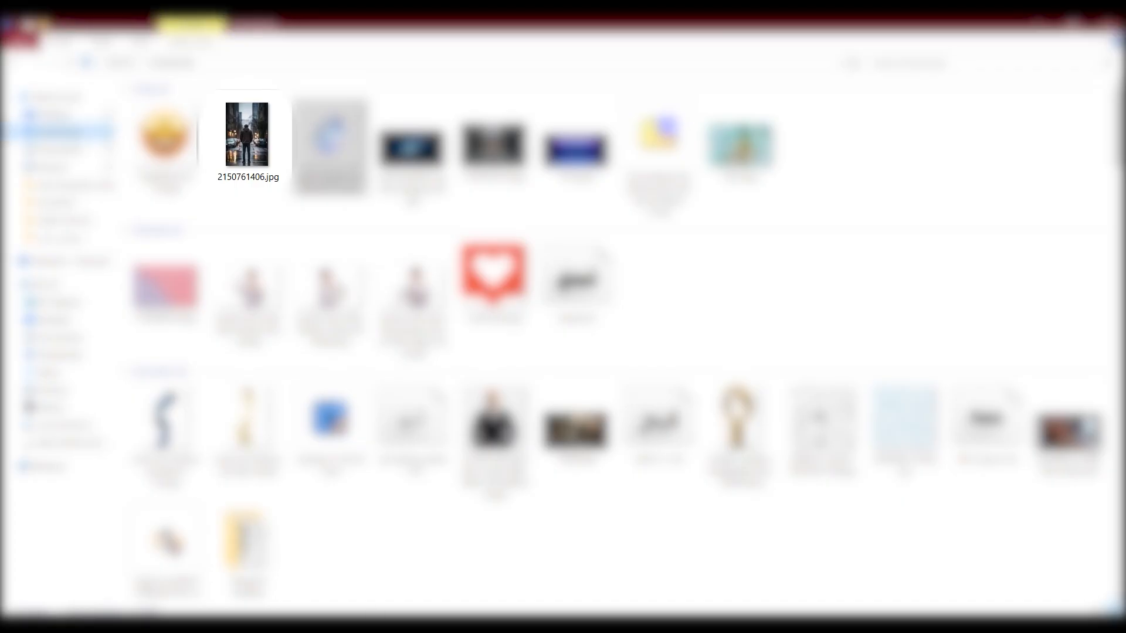
{"action": "left_click_drag", "start_coordinate": [246, 147], "coordinate": [361, 415]}
{"action": "key", "text": "Return"}
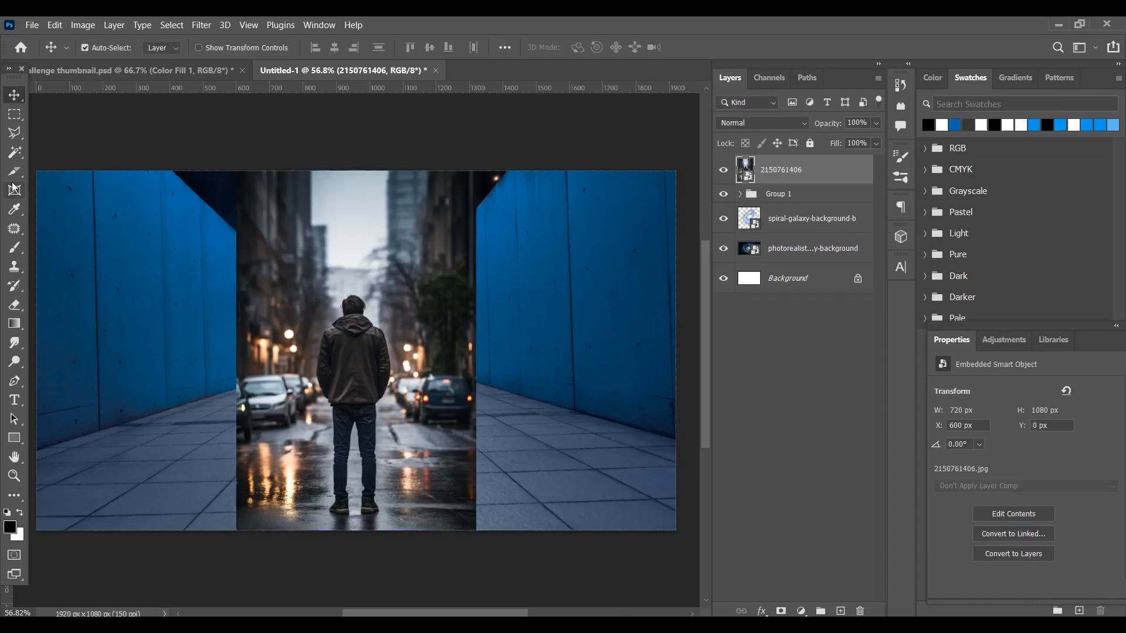
Select the standing man with the Object Selection tool in Lasso mode and mask out his street background.
{"action": "left_click", "coordinate": [17, 156]}
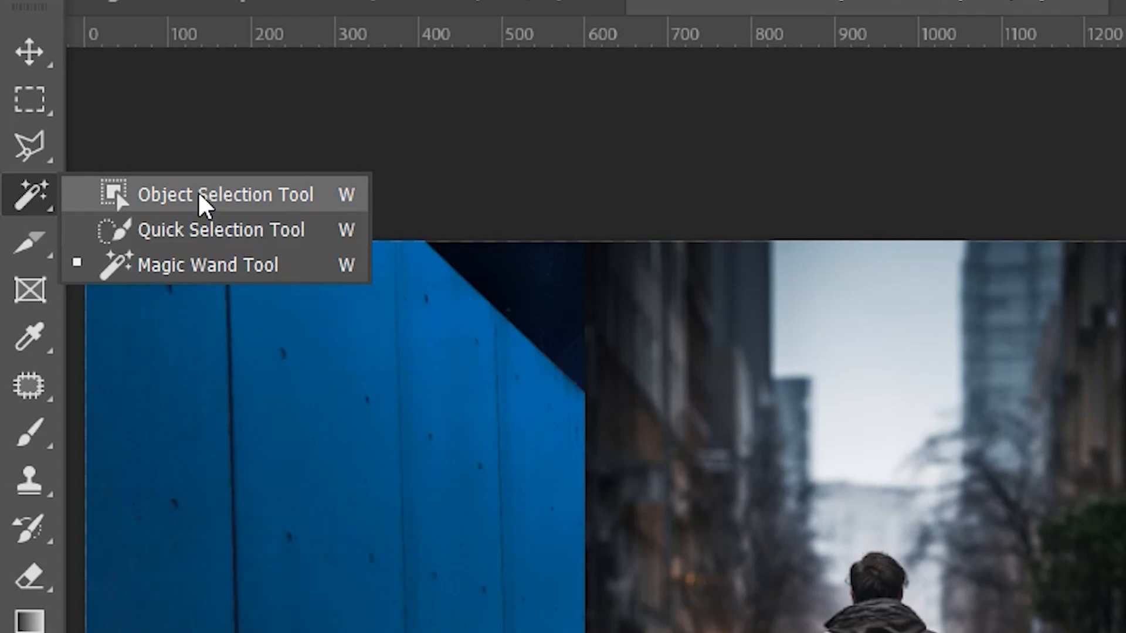
{"action": "left_click", "coordinate": [88, 153]}
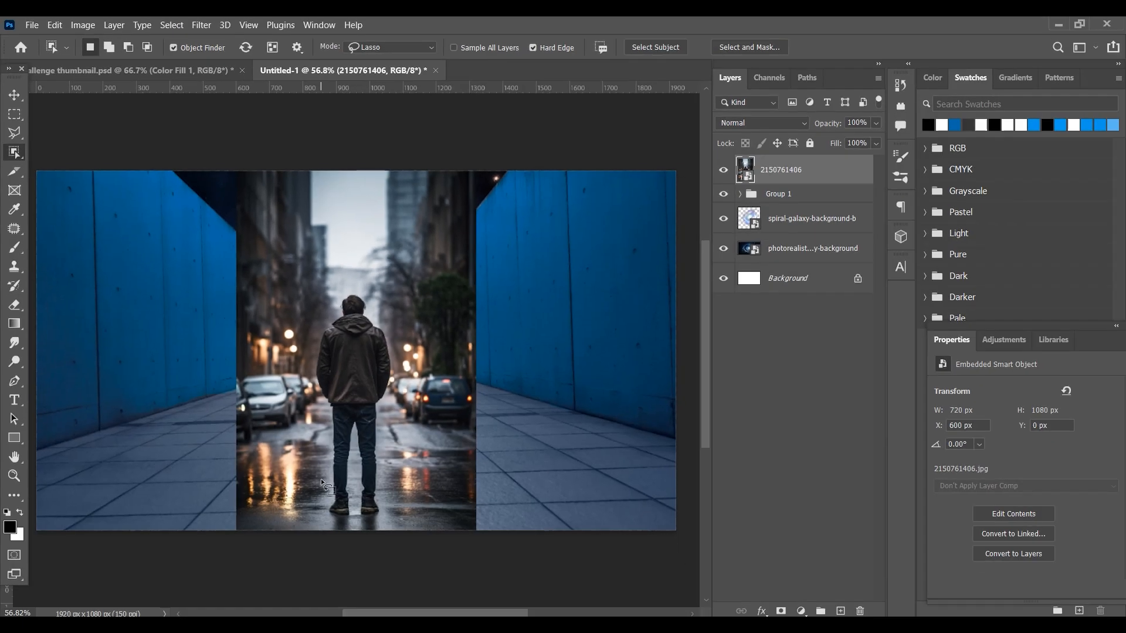
{"action": "left_click_drag", "start_coordinate": [317, 395], "coordinate": [376, 318]}
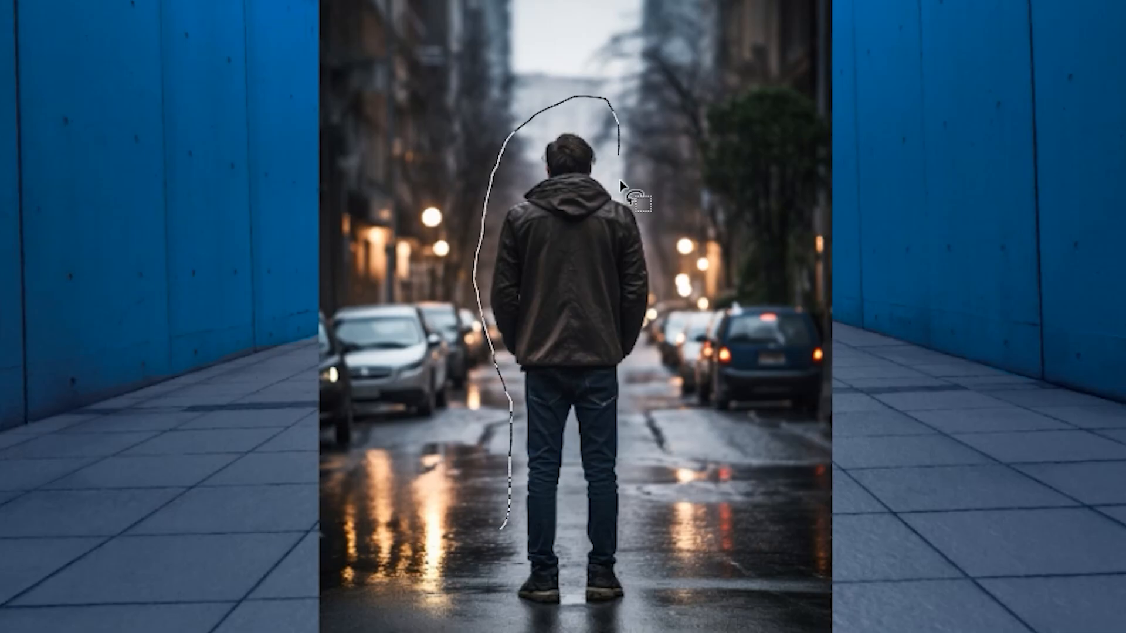
{"action": "left_click_drag", "start_coordinate": [621, 183], "coordinate": [604, 616]}
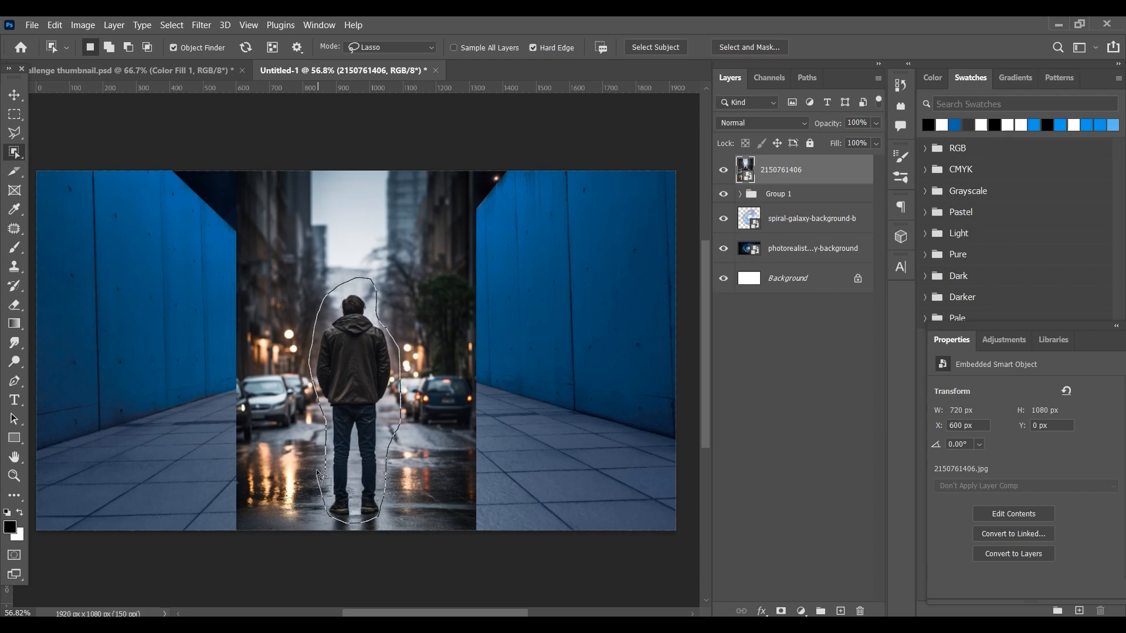
{"action": "left_click_drag", "start_coordinate": [321, 477], "coordinate": [323, 484]}
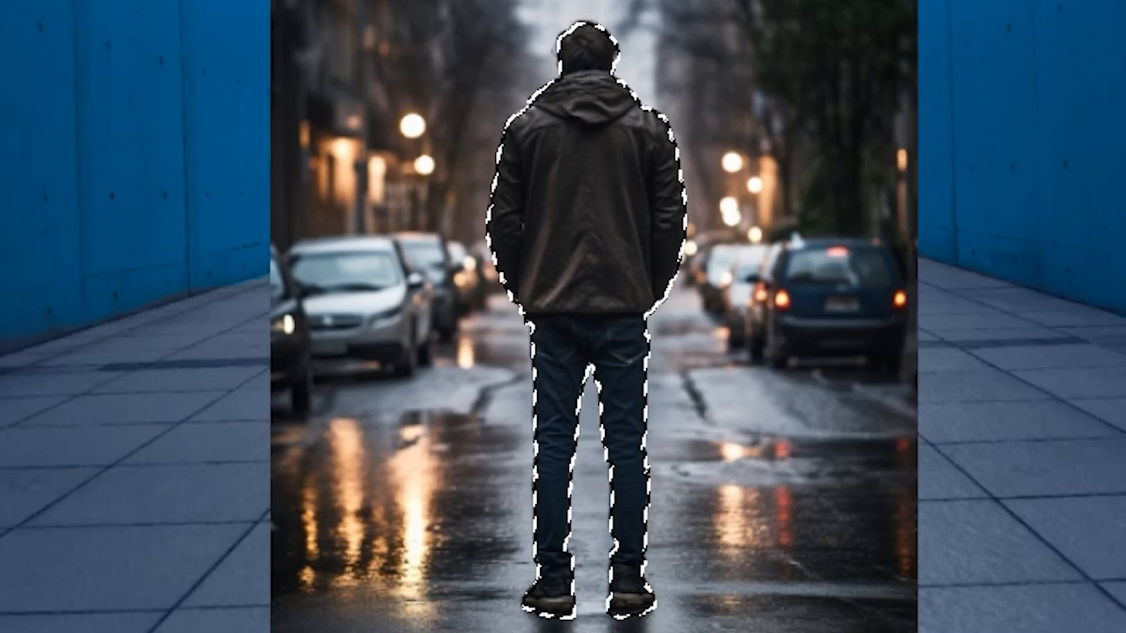
{"action": "left_click", "coordinate": [780, 610]}
Move the man down to the canvas's lower edge at the corridor's centre and scale him down slightly.
{"action": "key", "text": "v"}
{"action": "left_click_drag", "start_coordinate": [369, 370], "coordinate": [378, 387]}
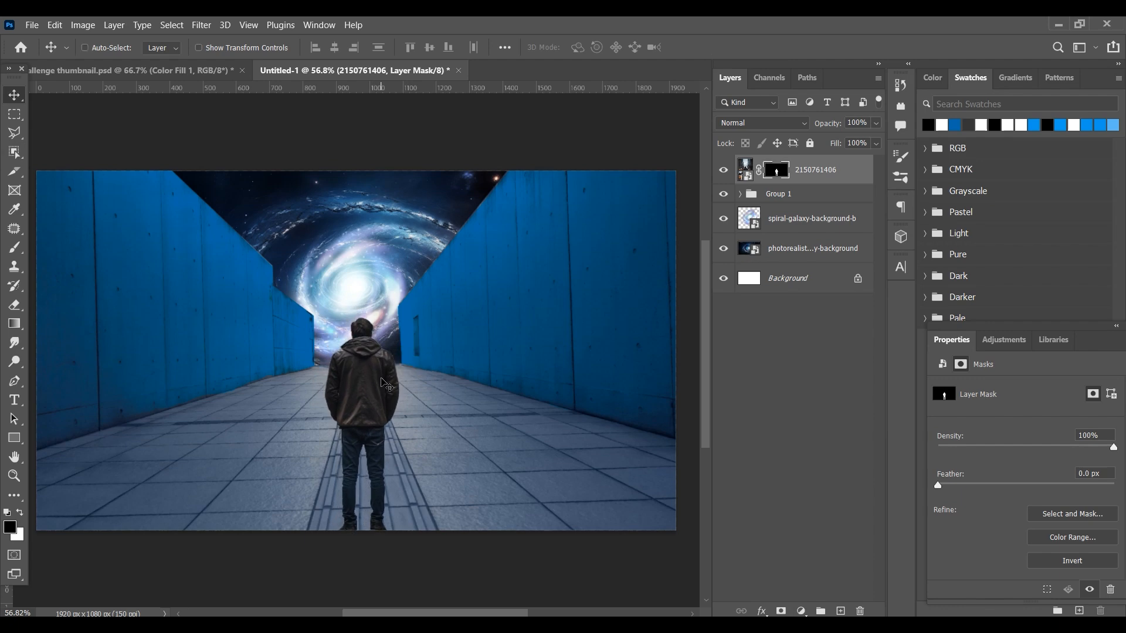
{"action": "key", "text": "ctrl+t"}
{"action": "left_click_drag", "start_coordinate": [369, 188], "coordinate": [368, 222]}
{"action": "key", "text": "Return"}
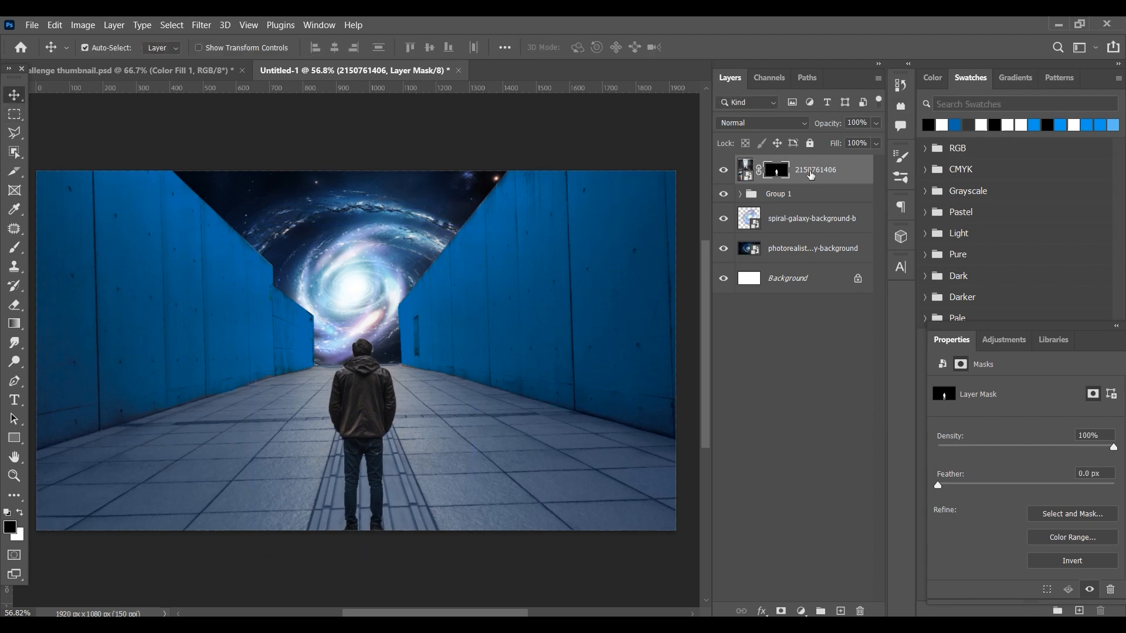
Convert the man layer to a smart object and turn him into a silhouette with a #0b0b0b Color Overlay.
{"action": "right_click", "coordinate": [844, 177]}
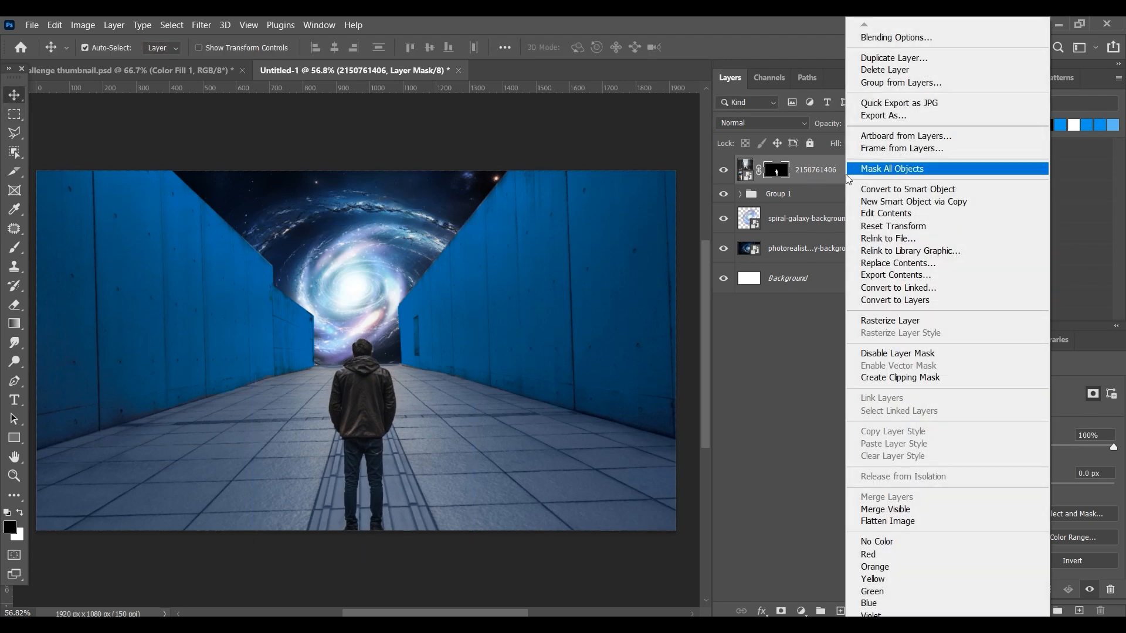
{"action": "left_click", "coordinate": [884, 189]}
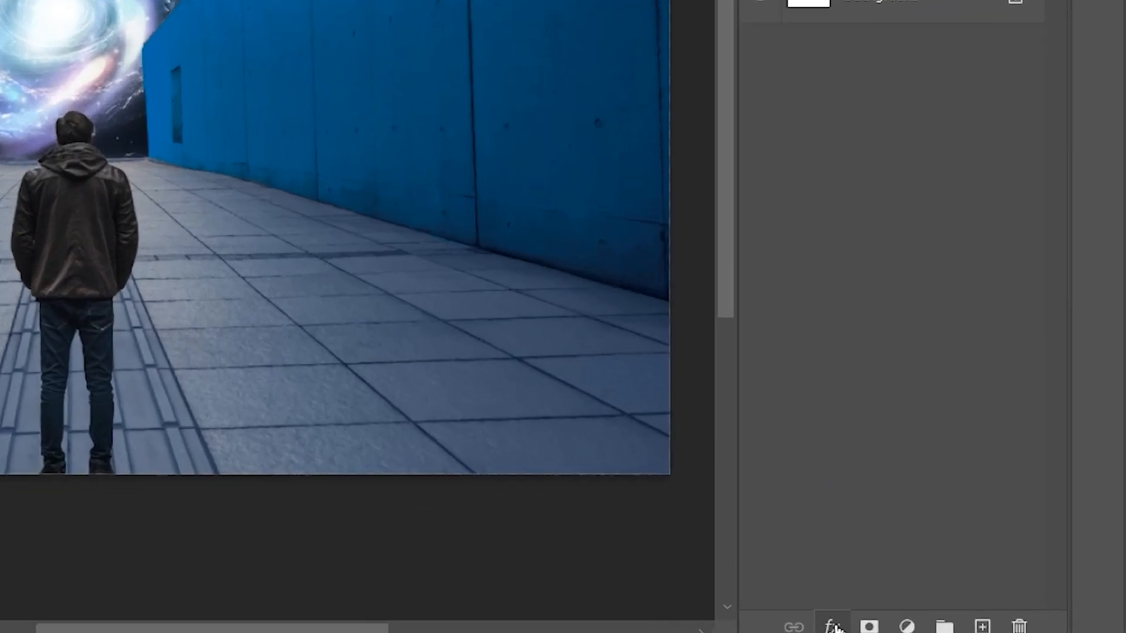
{"action": "left_click", "coordinate": [761, 611]}
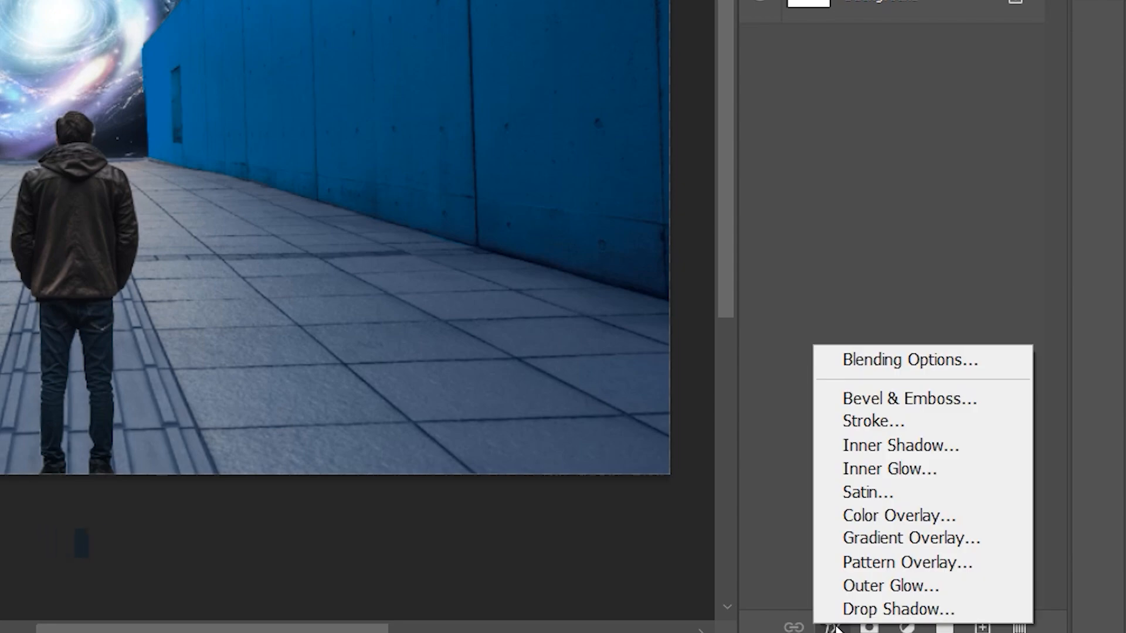
{"action": "left_click", "coordinate": [884, 516]}
{"action": "left_click", "coordinate": [687, 218]}
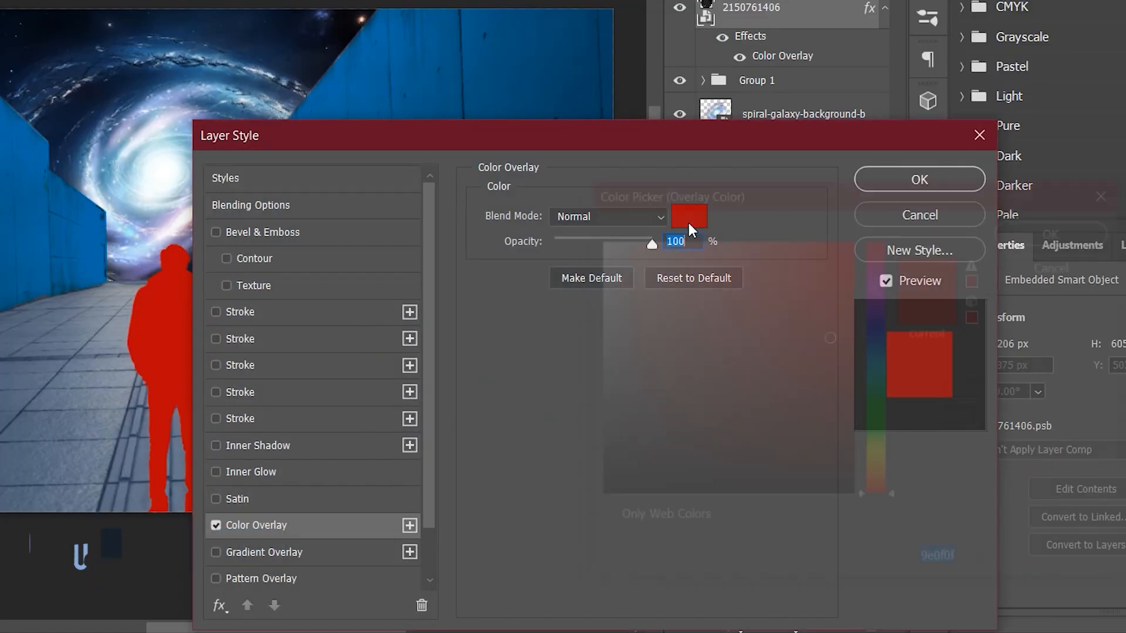
{"action": "mouse_move", "coordinate": [636, 357]}
{"action": "left_mouse_down"}
{"action": "mouse_move", "coordinate": [598, 439]}
{"action": "mouse_move", "coordinate": [595, 488]}
{"action": "left_mouse_up"}
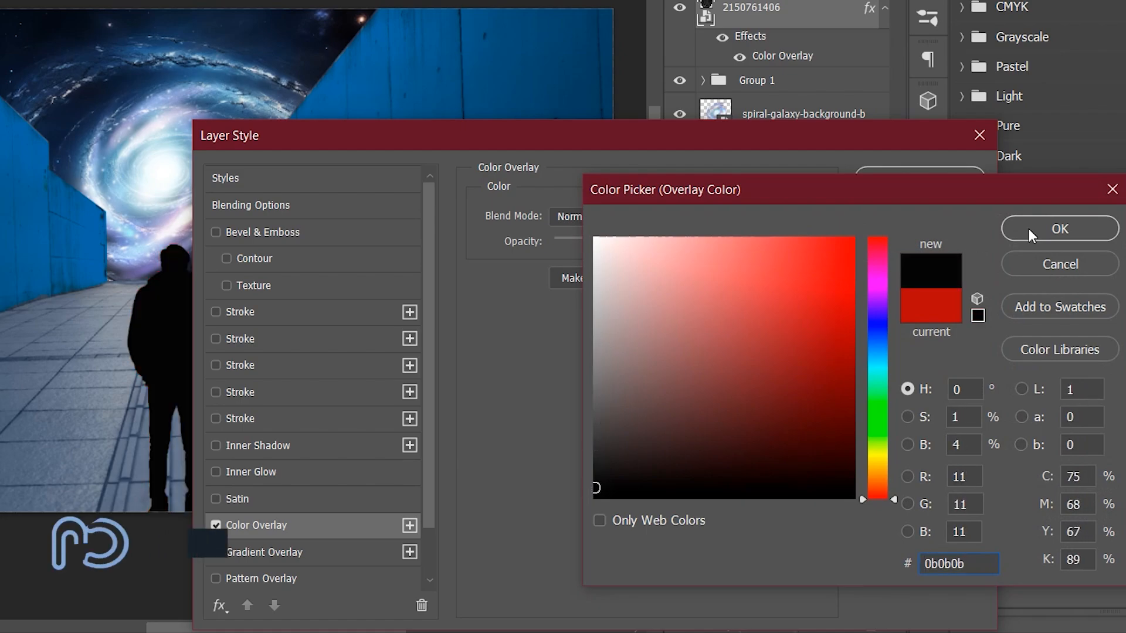
{"action": "left_click", "coordinate": [1028, 227]}
{"action": "left_click", "coordinate": [919, 179]}
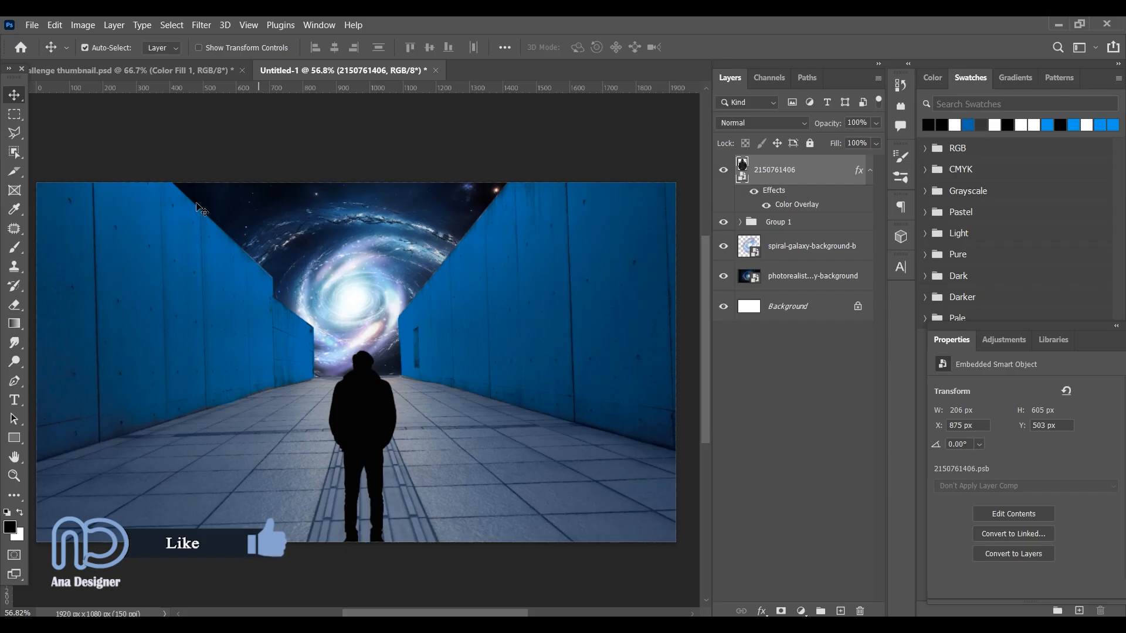
Add a text layer reading BEHANCE TRICKS over the left wall in Untitled-1.
{"action": "left_click", "coordinate": [176, 70]}
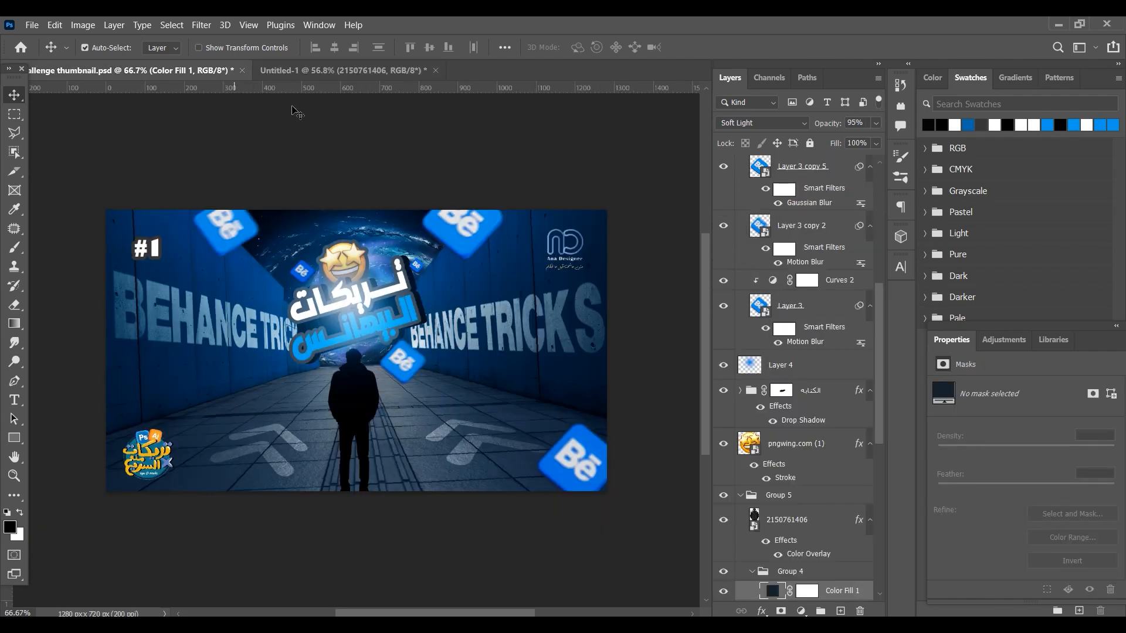
{"action": "left_click", "coordinate": [311, 70]}
{"action": "key", "text": "t"}
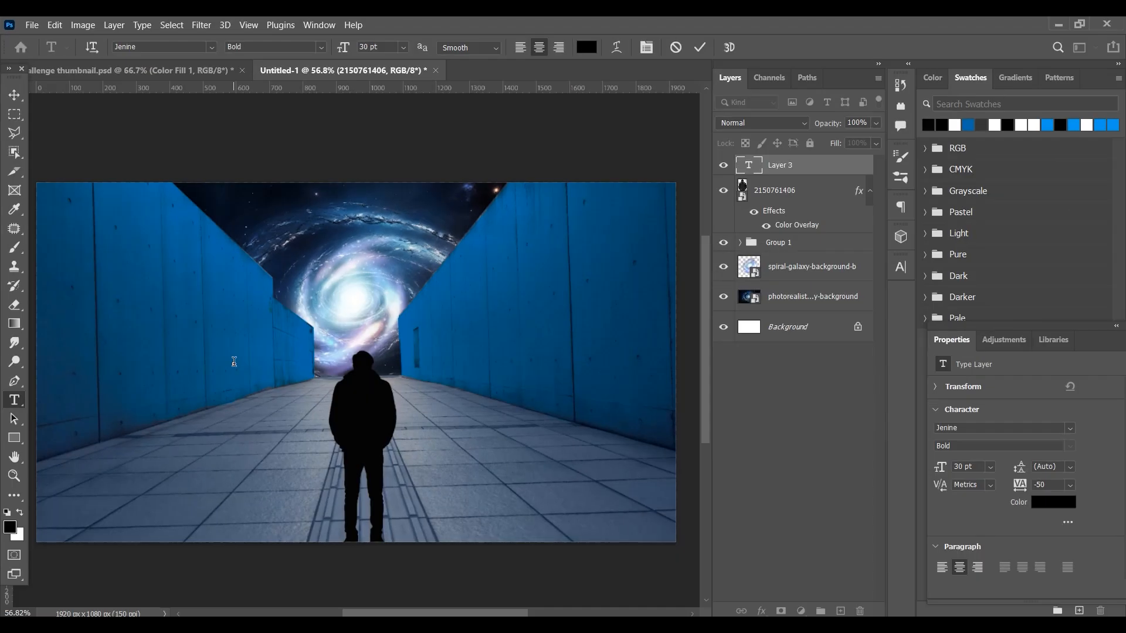
{"action": "type", "text": "BEHANCE TRICKS"}
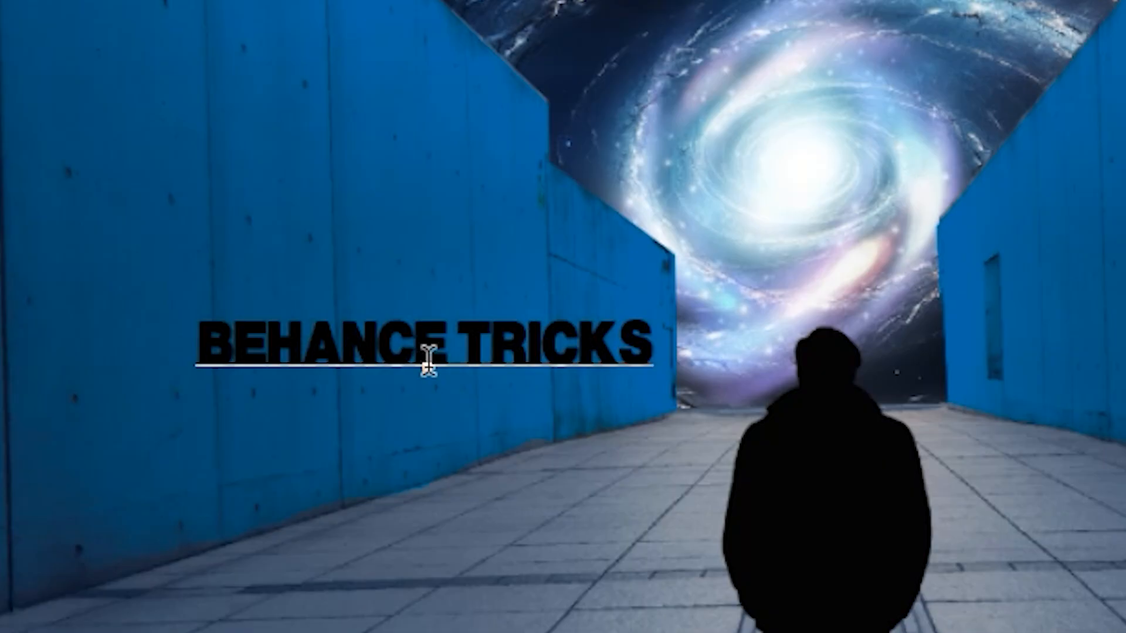
Set the colour of the whole BEHANCE TRICKS text to white and commit the text.
{"action": "triple_click", "coordinate": [429, 360]}
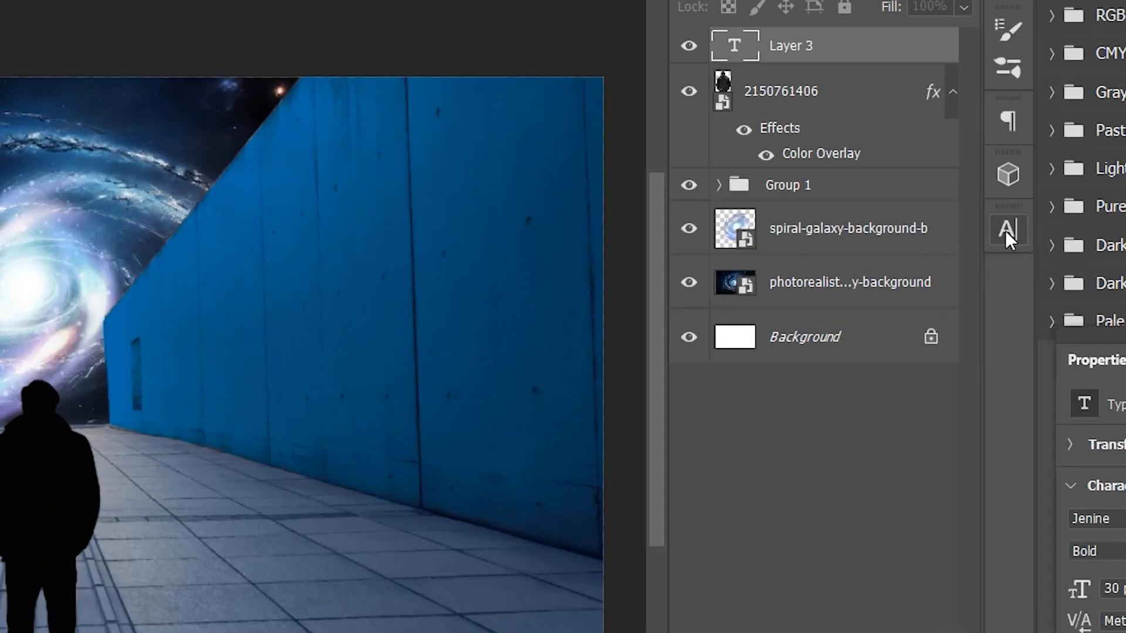
{"action": "left_click", "coordinate": [1007, 229]}
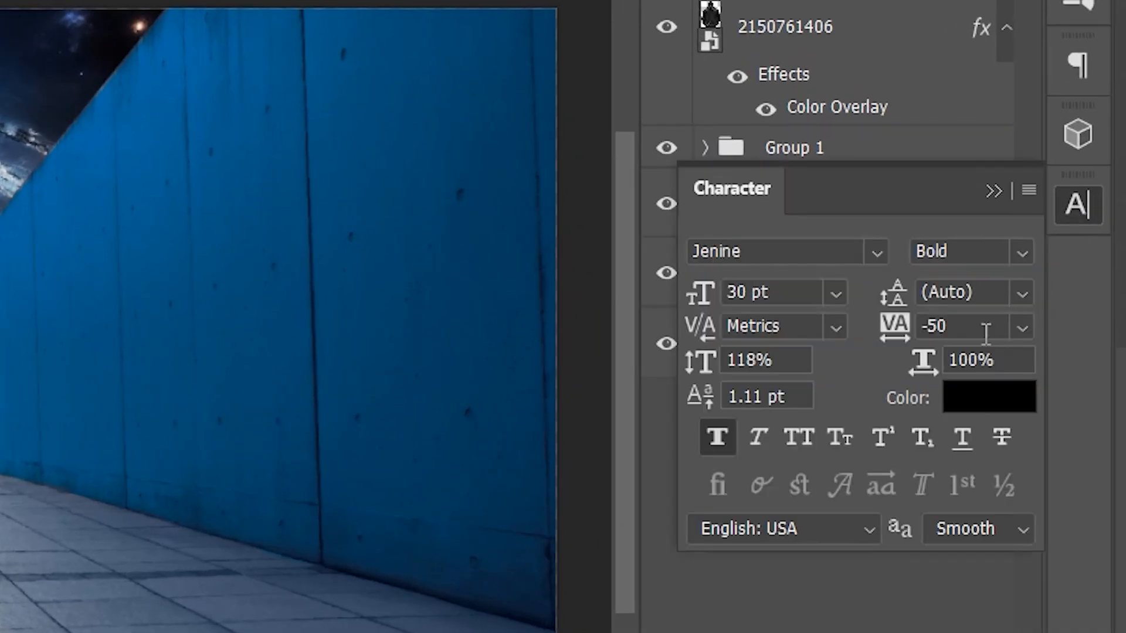
{"action": "left_click", "coordinate": [933, 379]}
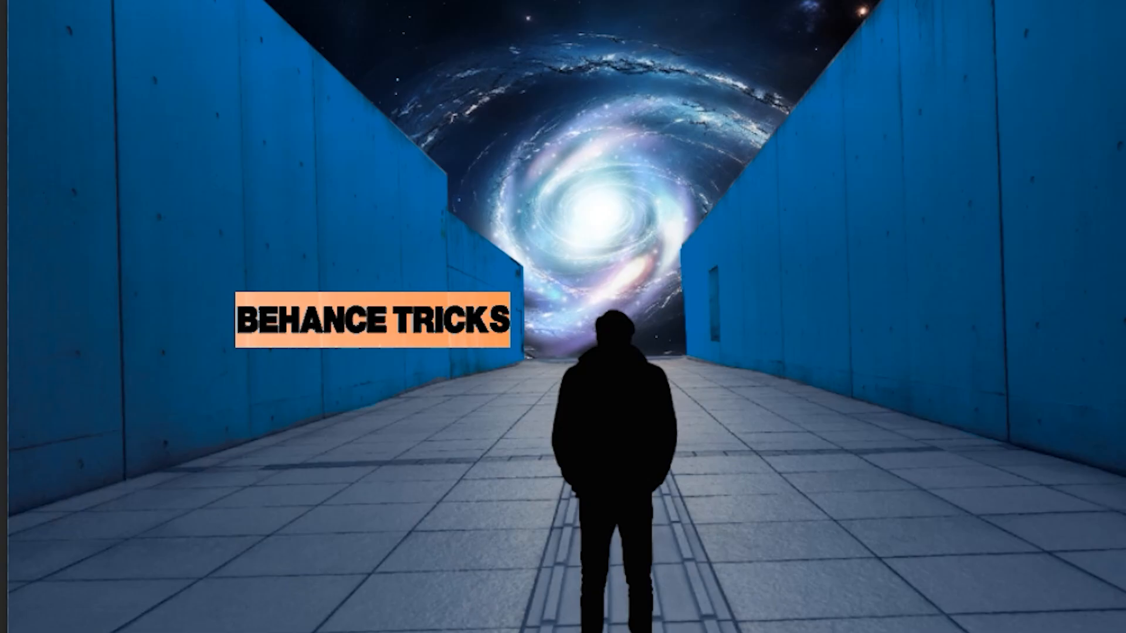
{"action": "key", "text": "ctrl+Return"}
Enlarge the BEHANCE TRICKS text to about 48.5 pt and position it across the lower part of the left wall.
{"action": "left_click_drag", "start_coordinate": [382, 319], "coordinate": [311, 266]}
{"action": "key", "text": "ctrl+t"}
{"action": "key", "text": "Return"}
{"action": "left_click_drag", "start_coordinate": [416, 327], "coordinate": [402, 343]}
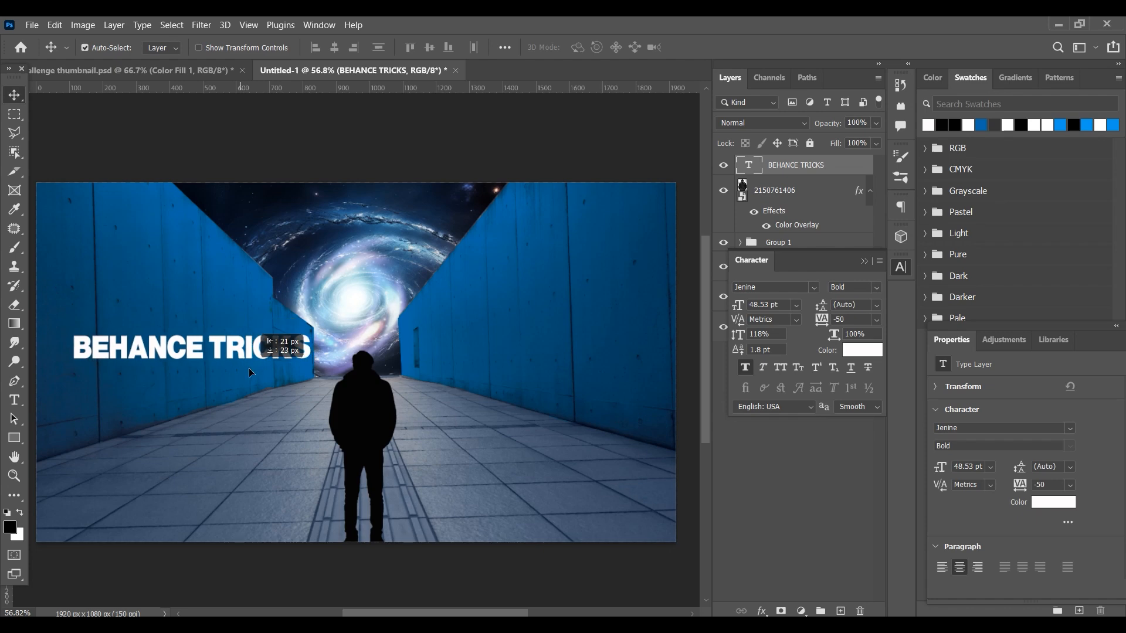
{"action": "left_click_drag", "start_coordinate": [249, 372], "coordinate": [257, 392]}
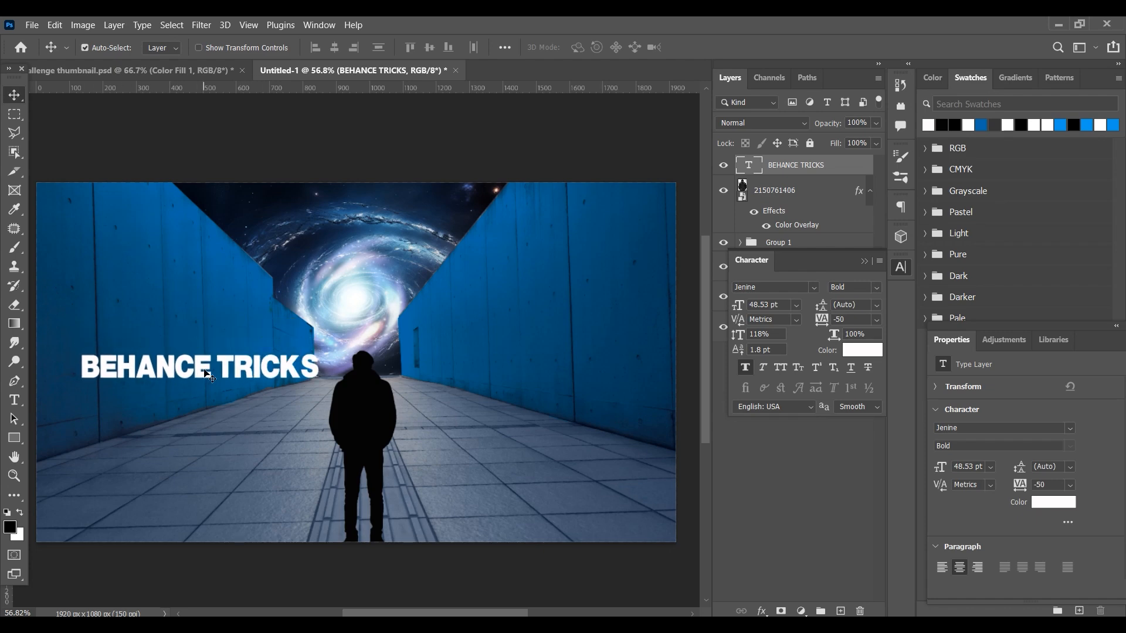
{"action": "left_click", "coordinate": [908, 268]}
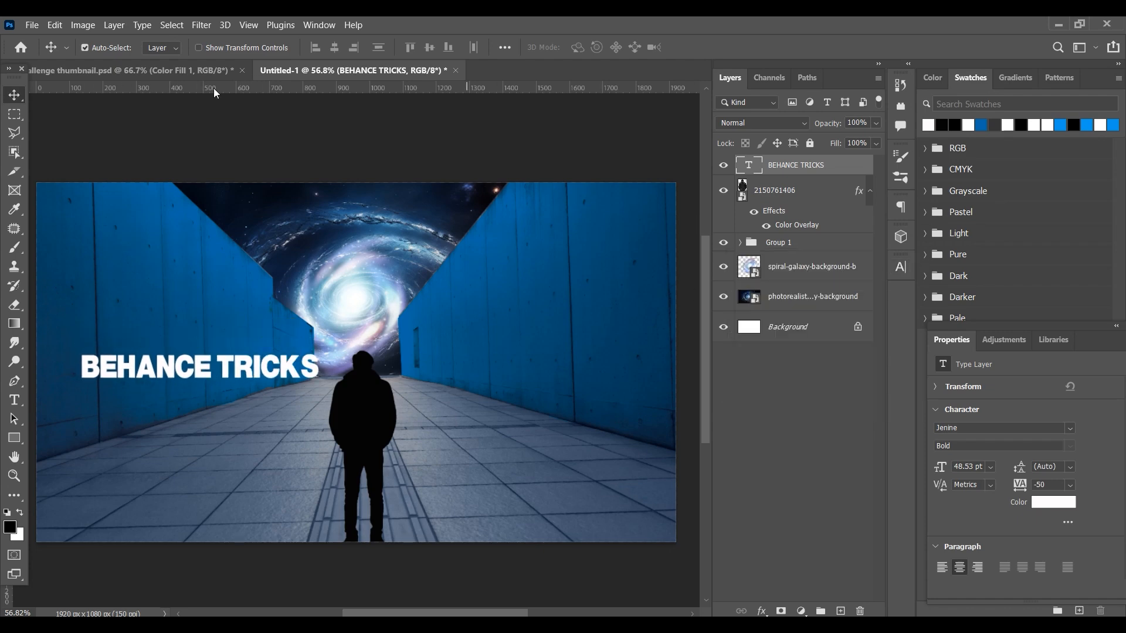
Start a Perspective Warp on the BEHANCE TRICKS layer, rasterizing it, and draw a plane around the whole text.
{"action": "left_click", "coordinate": [53, 28]}
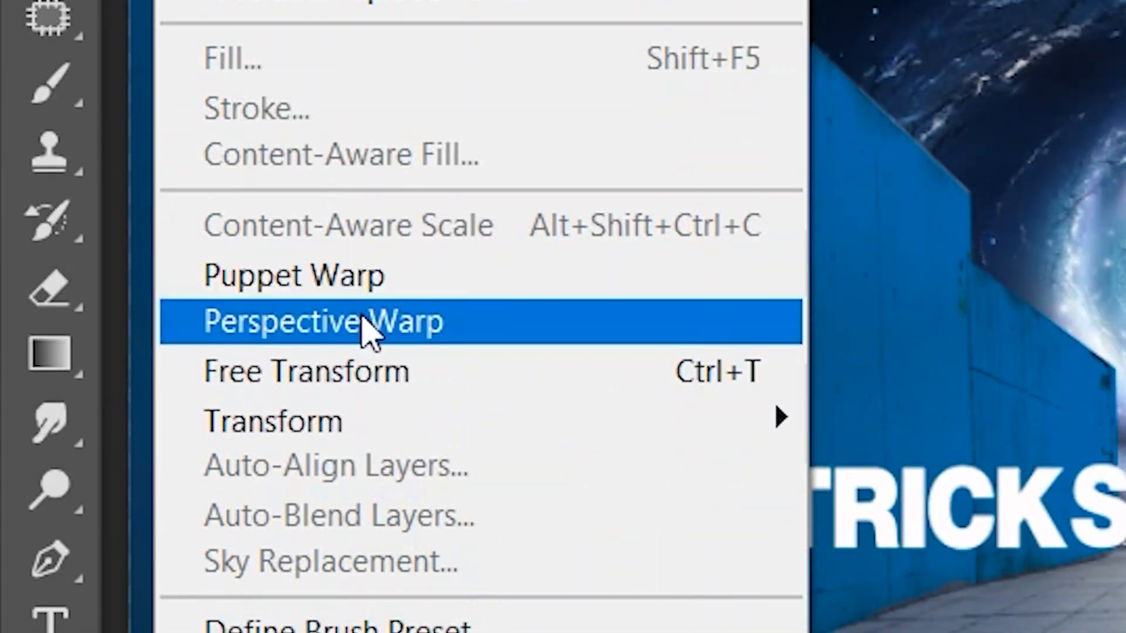
{"action": "left_click", "coordinate": [366, 322]}
{"action": "left_click", "coordinate": [548, 266]}
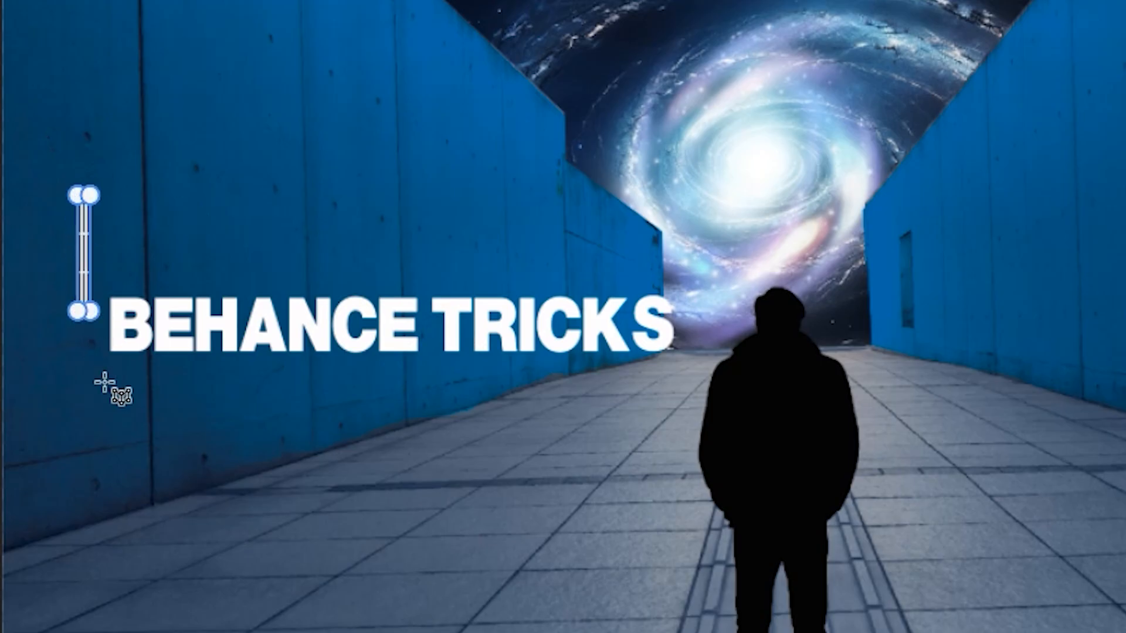
{"action": "left_click_drag", "start_coordinate": [105, 382], "coordinate": [714, 460]}
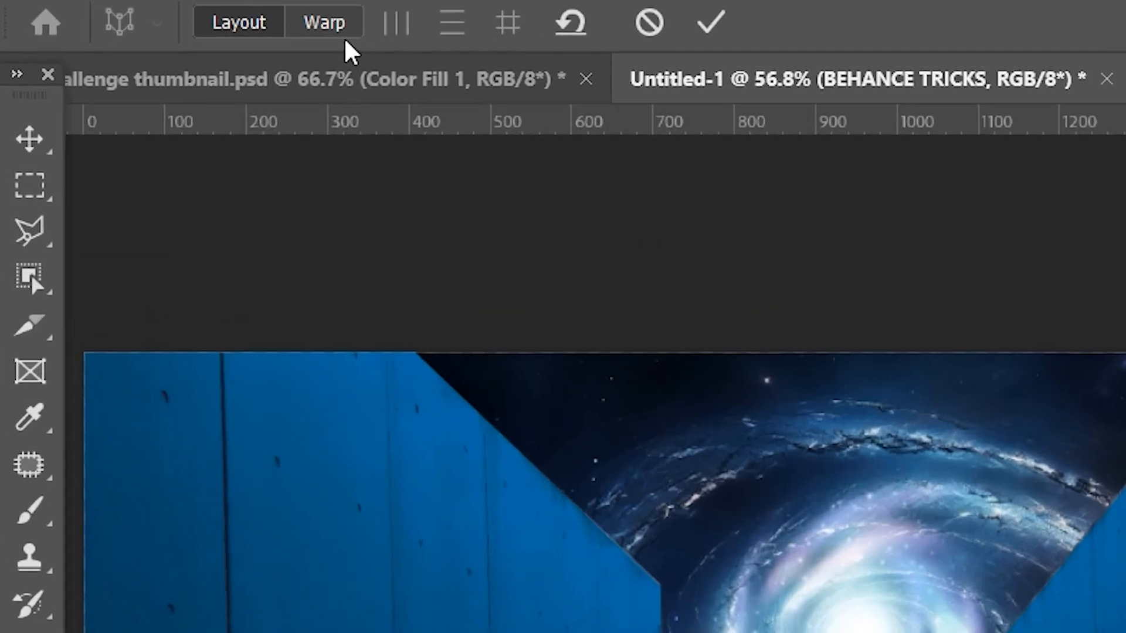
Warp the plane's corners so the BEHANCE TRICKS text recedes along the left wall, and commit the warp.
{"action": "left_click", "coordinate": [136, 47]}
{"action": "left_click_drag", "start_coordinate": [68, 312], "coordinate": [67, 305]}
{"action": "left_click_drag", "start_coordinate": [100, 239], "coordinate": [88, 113]}
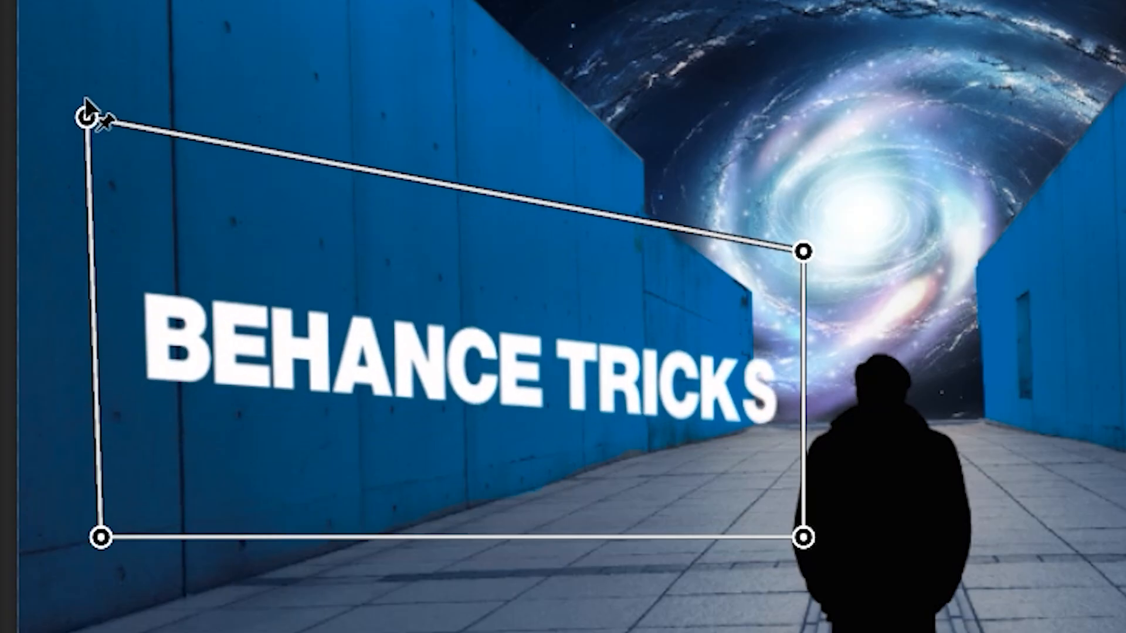
{"action": "left_click_drag", "start_coordinate": [100, 536], "coordinate": [78, 544]}
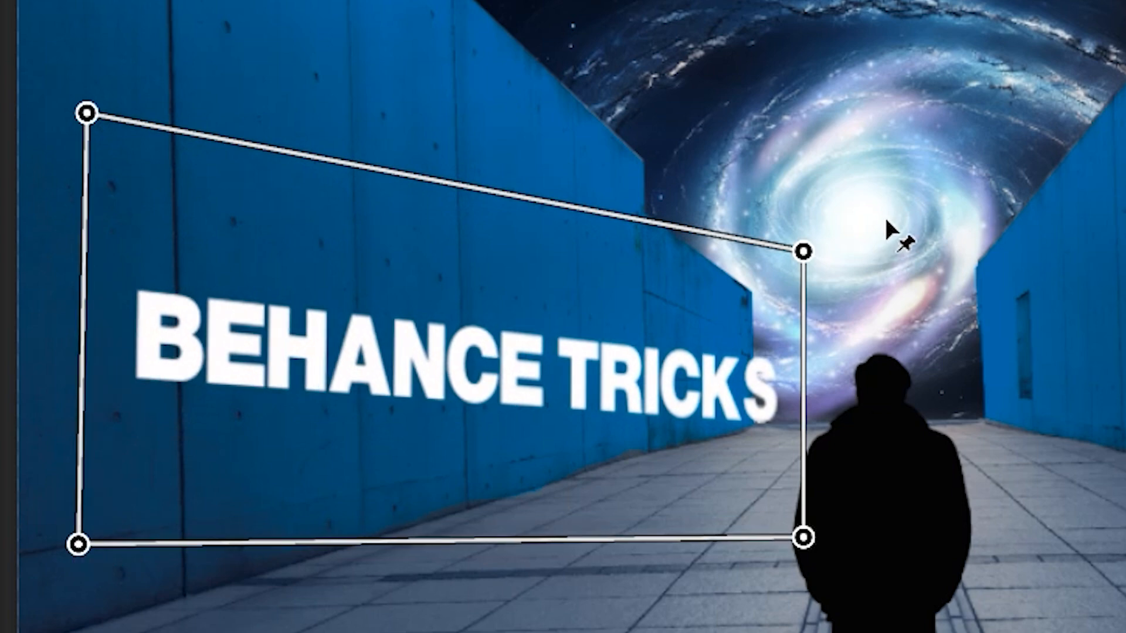
{"action": "left_click_drag", "start_coordinate": [802, 252], "coordinate": [616, 197]}
{"action": "left_click_drag", "start_coordinate": [802, 537], "coordinate": [623, 430]}
{"action": "left_click_drag", "start_coordinate": [87, 112], "coordinate": [84, 101]}
{"action": "left_click", "coordinate": [14, 95]}
{"action": "left_click", "coordinate": [534, 261]}
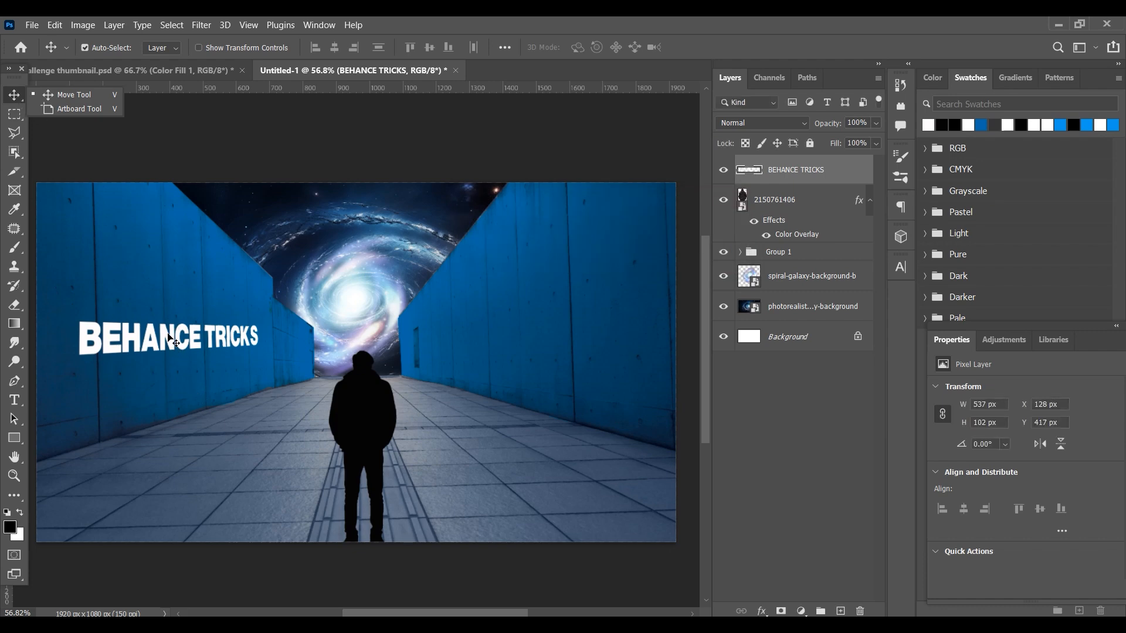
Stretch the warped BEHANCE TRICKS text much taller and slightly wider to fill more of the left wall.
{"action": "key", "text": "ctrl+t"}
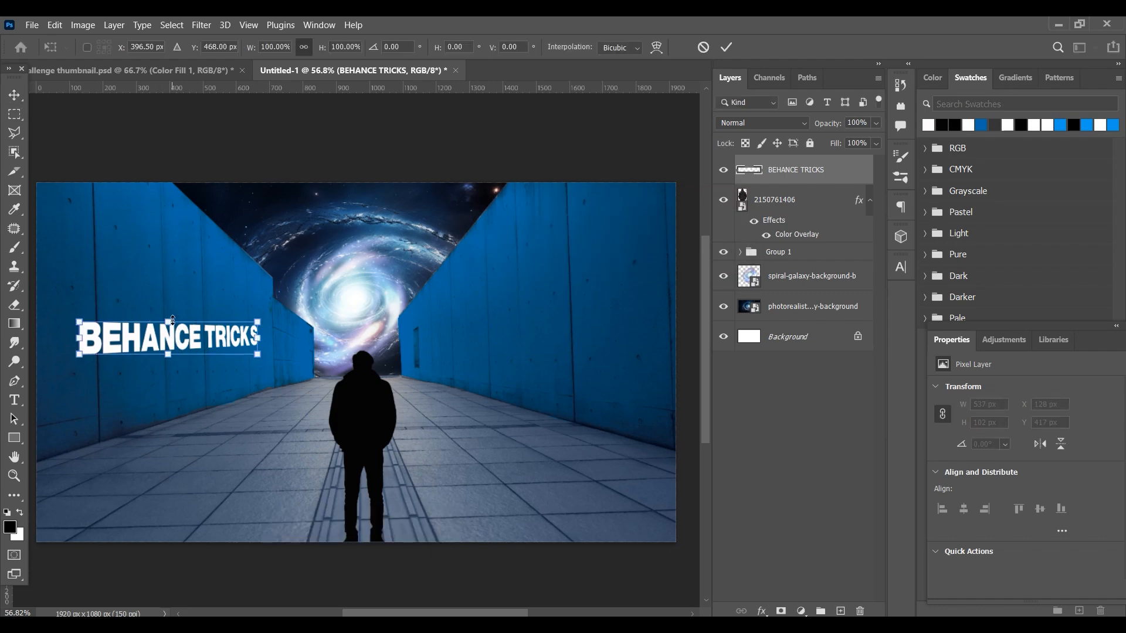
{"action": "left_click_drag", "start_coordinate": [168, 320], "coordinate": [168, 277]}
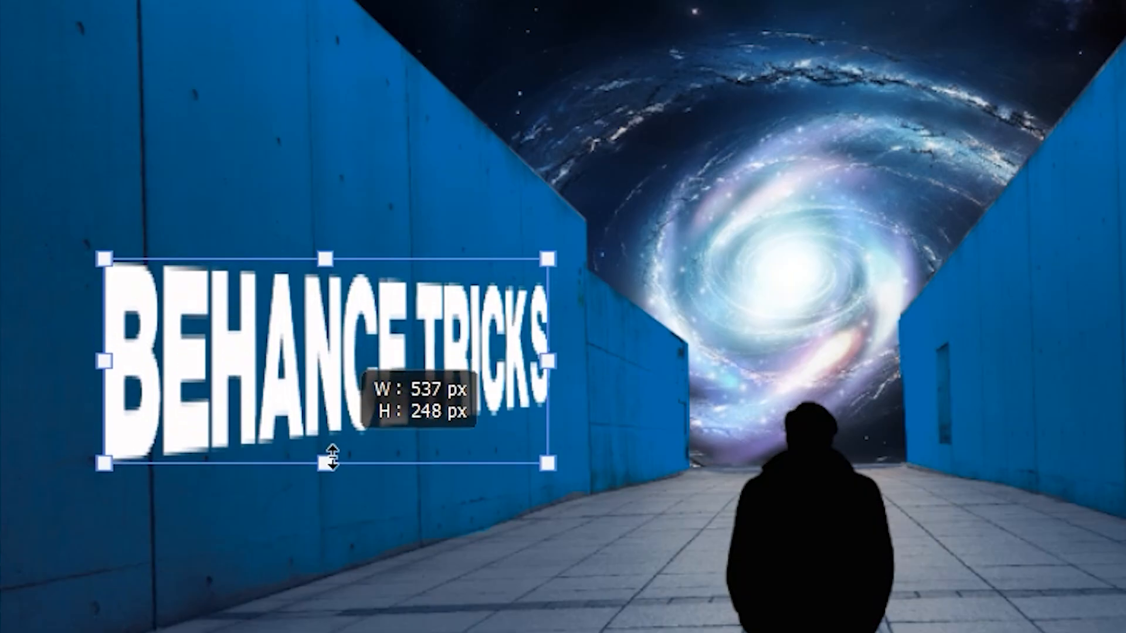
{"action": "left_click_drag", "start_coordinate": [552, 361], "coordinate": [562, 361]}
{"action": "key", "text": "Return"}
Fit a second BEHANCE TRICKS layer to the right wall, enlarging it so its letters grow toward the viewer.
{"action": "key", "text": "ctrl+t"}
{"action": "left_click_drag", "start_coordinate": [565, 221], "coordinate": [659, 185]}
{"action": "key", "text": "Return"}
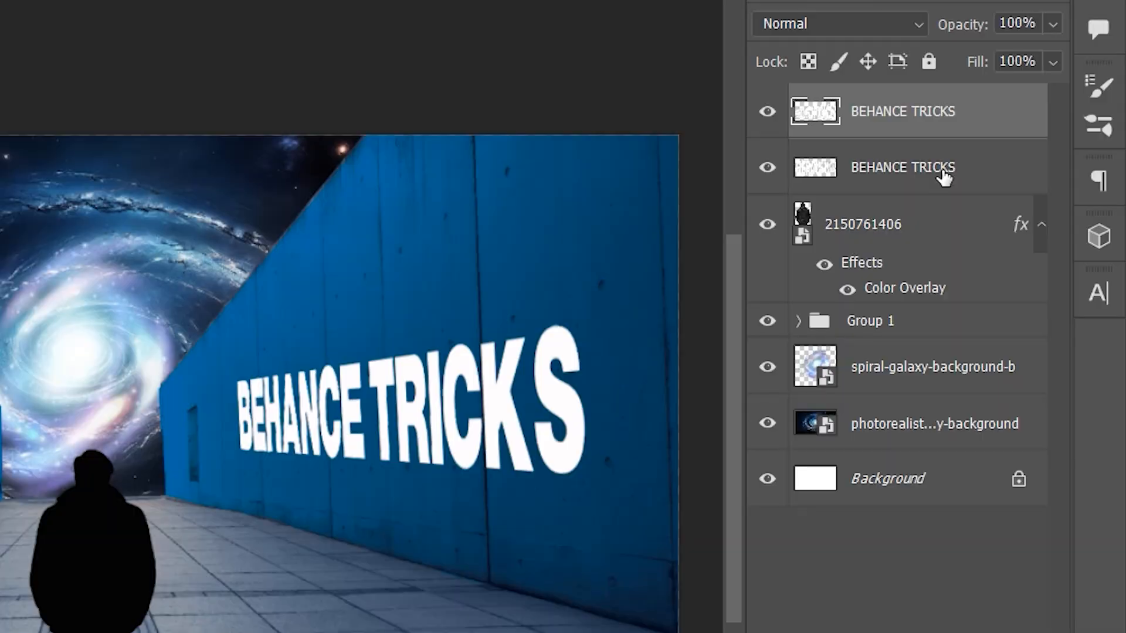
Combine the two BEHANCE TRICKS layers into one smart object.
{"action": "left_click", "coordinate": [944, 176], "text": "shift"}
{"action": "right_click", "coordinate": [944, 176]}
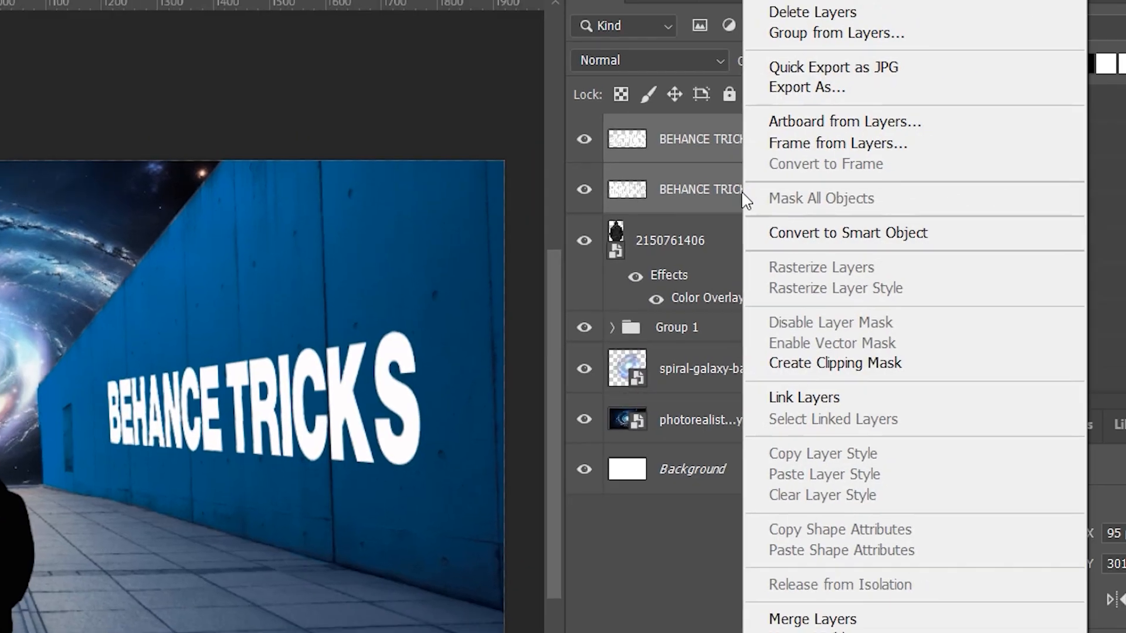
{"action": "left_click", "coordinate": [962, 212]}
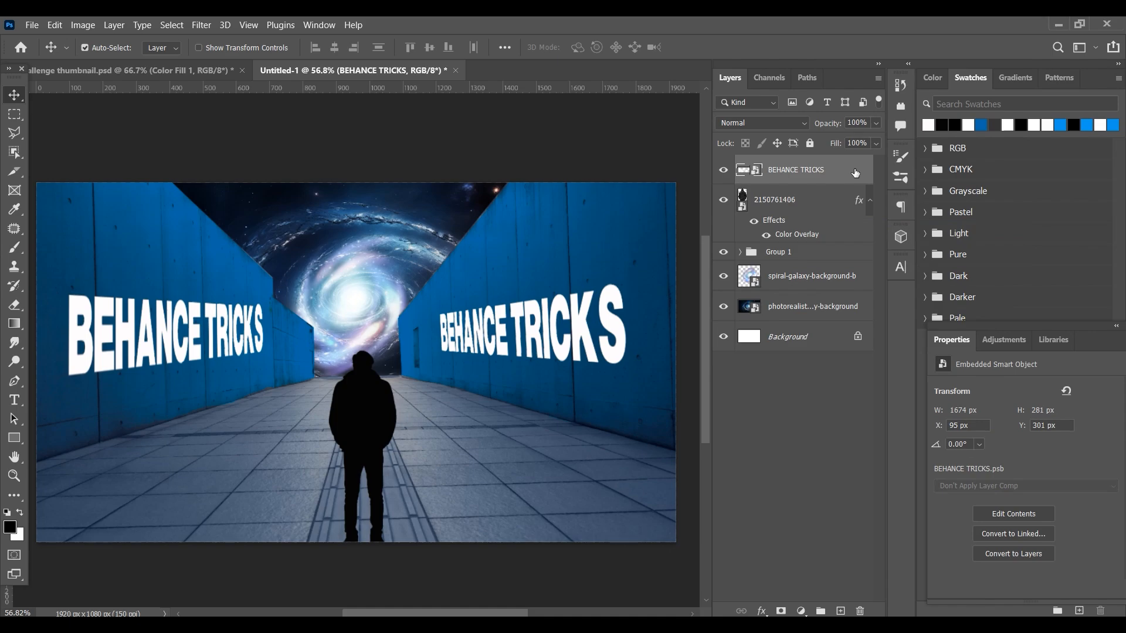
Weather the wall text with Blend If by splitting the Underlying Layer's dark slider to 55 / 96.
{"action": "double_click", "coordinate": [856, 173]}
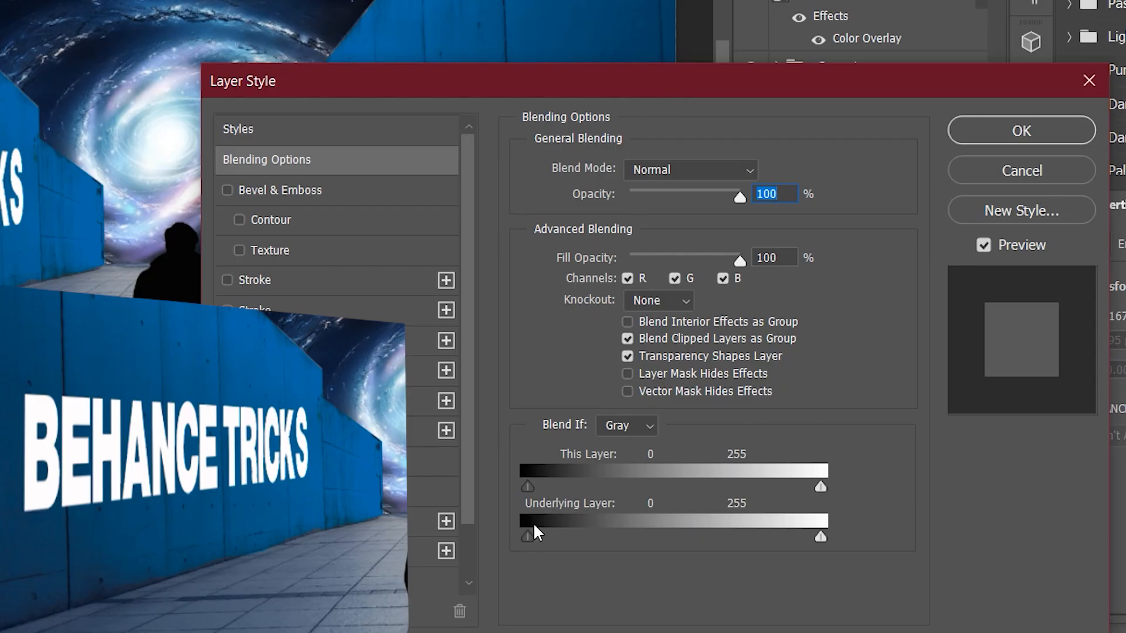
{"action": "left_click_drag", "start_coordinate": [526, 528], "coordinate": [608, 504]}
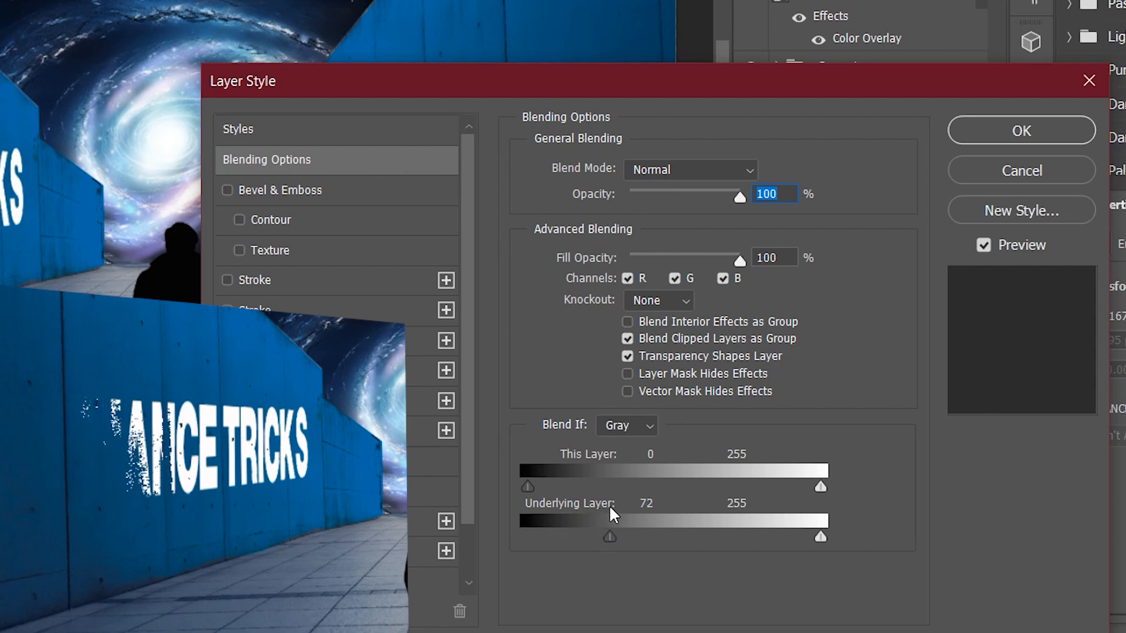
{"action": "mouse_move", "coordinate": [605, 532]}
{"action": "left_mouse_down"}
{"action": "mouse_move", "coordinate": [582, 536]}
{"action": "mouse_move", "coordinate": [638, 530]}
{"action": "mouse_move", "coordinate": [584, 533]}
{"action": "mouse_move", "coordinate": [592, 538]}
{"action": "left_mouse_up"}
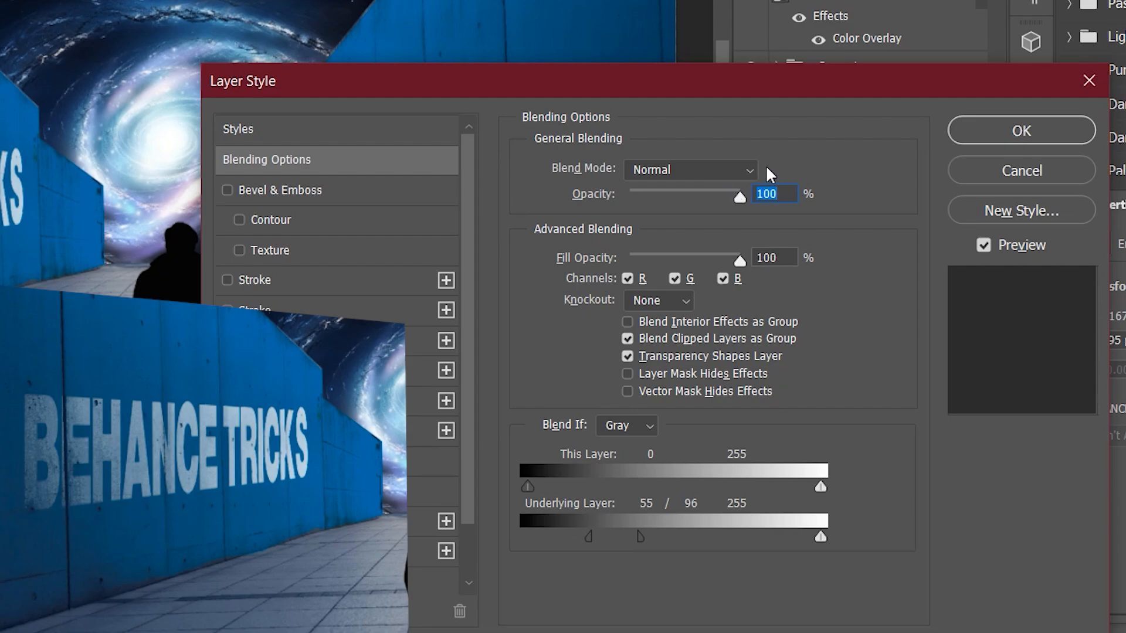
{"action": "left_click", "coordinate": [985, 134]}
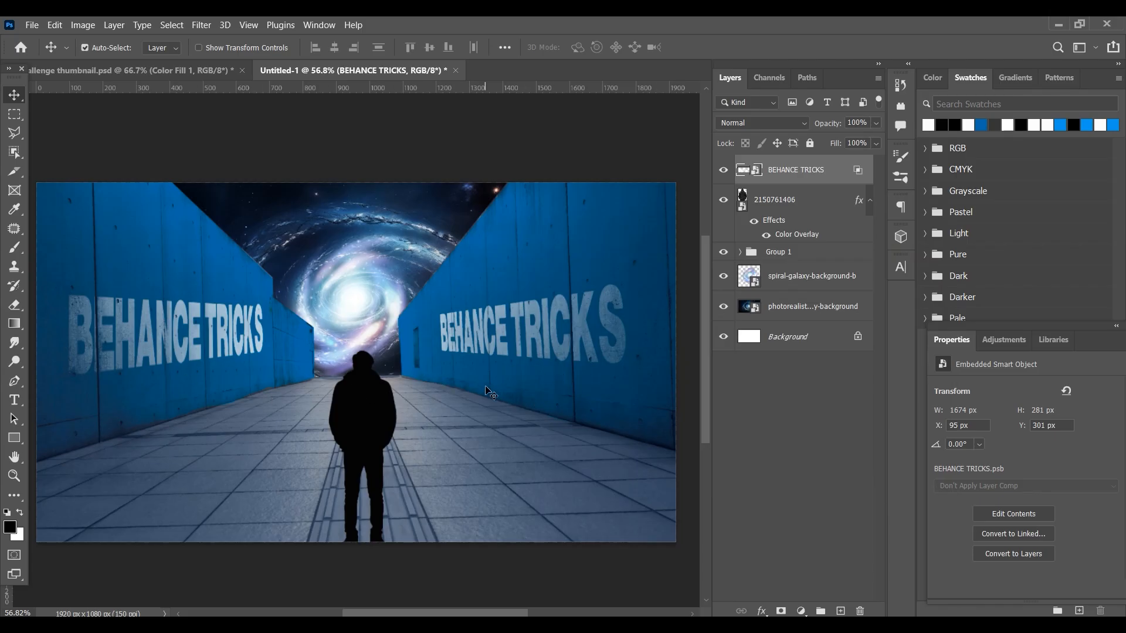
Check the reference thumbnail, place the Ana Designer logo image in Untitled-1 and scale it down over the upper right wall.
{"action": "left_click", "coordinate": [129, 70]}
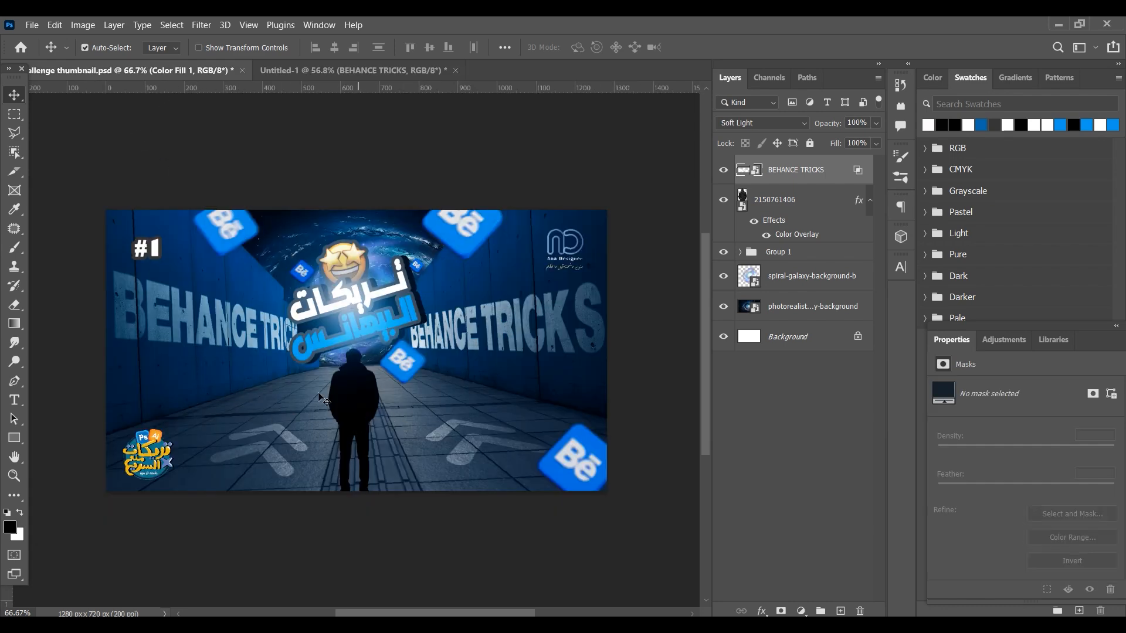
{"action": "left_click", "coordinate": [336, 71]}
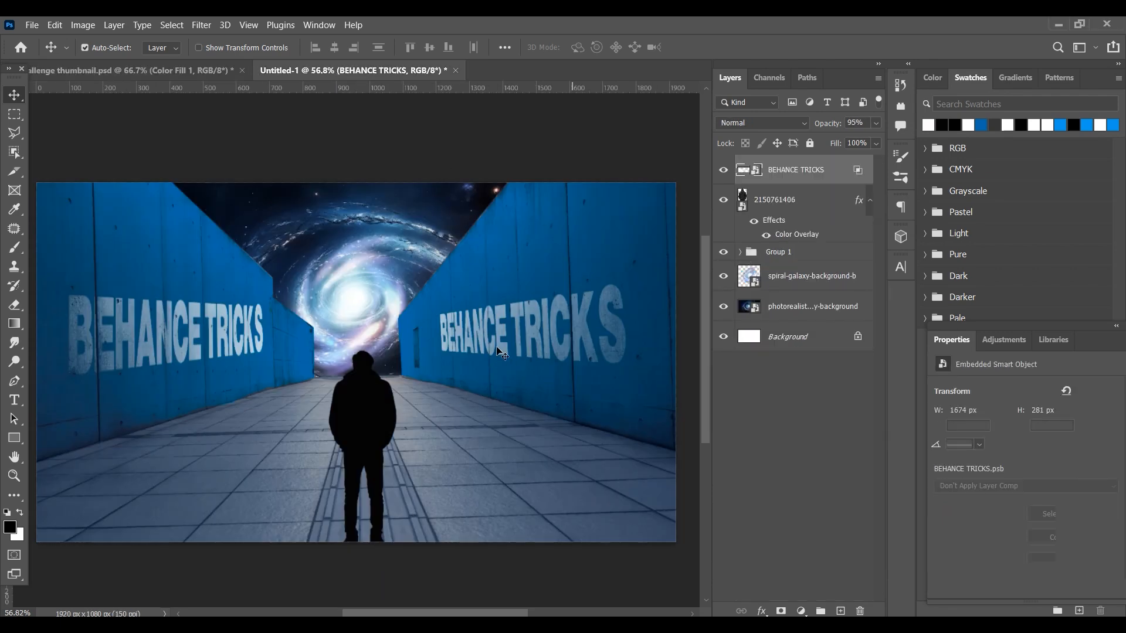
{"action": "key", "text": "ctrl+t"}
{"action": "left_click_drag", "start_coordinate": [38, 363], "coordinate": [362, 366]}
{"action": "left_click_drag", "start_coordinate": [511, 370], "coordinate": [499, 306]}
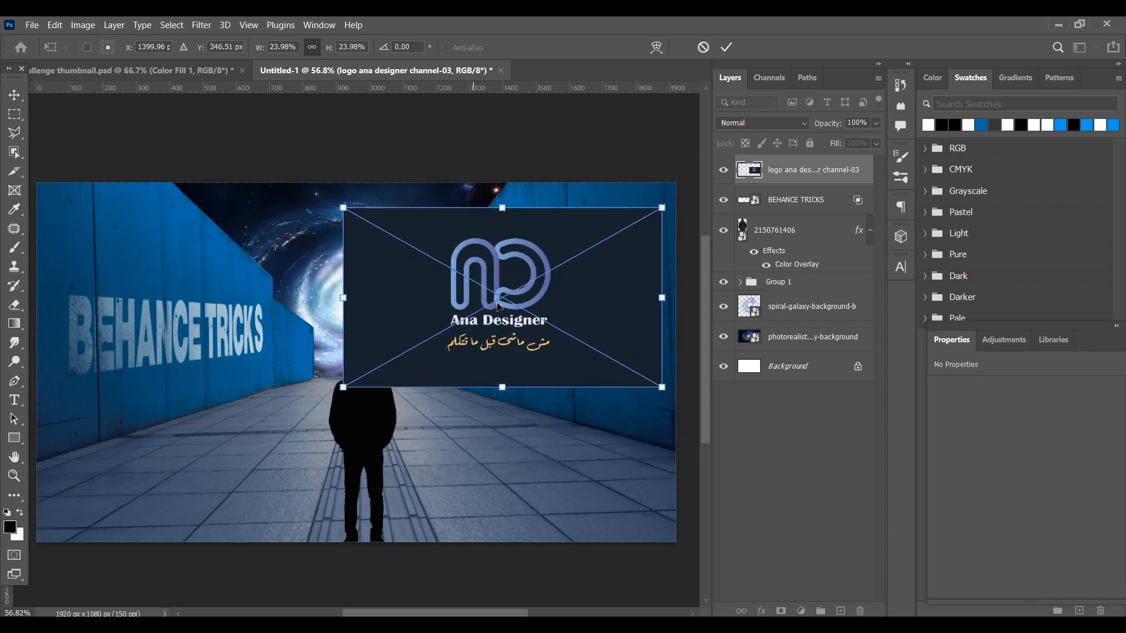
{"action": "left_click_drag", "start_coordinate": [343, 298], "coordinate": [460, 297]}
{"action": "left_click_drag", "start_coordinate": [549, 296], "coordinate": [544, 264]}
{"action": "key", "text": "Return"}
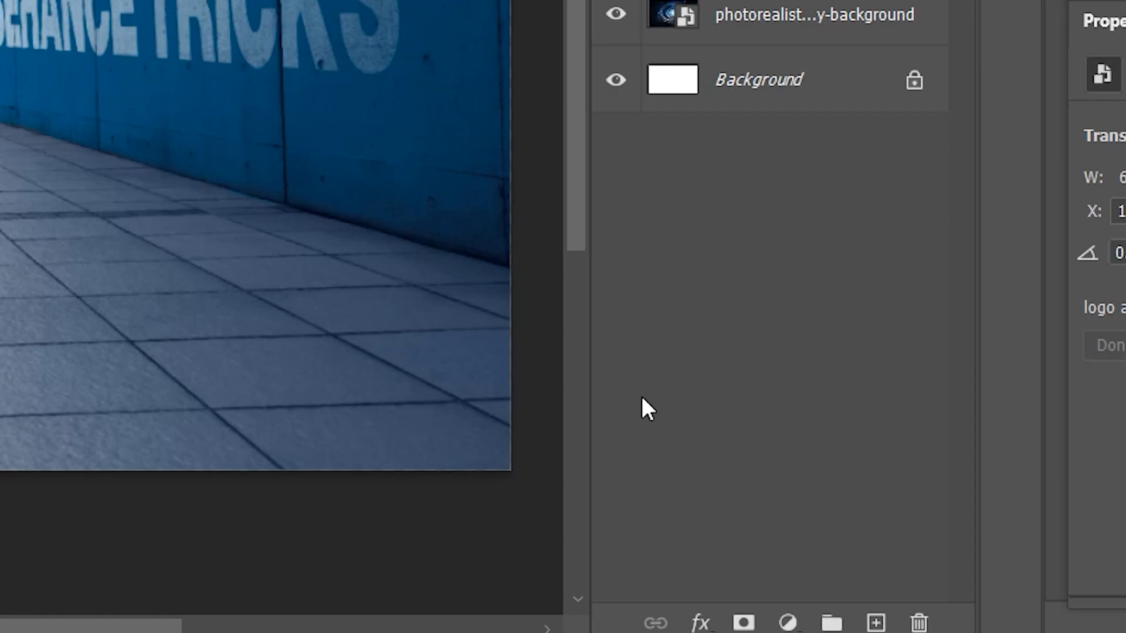
Add a Solid Color fill layer below the logo, using the dark navy sampled from the logo's background.
{"action": "left_click", "coordinate": [787, 623]}
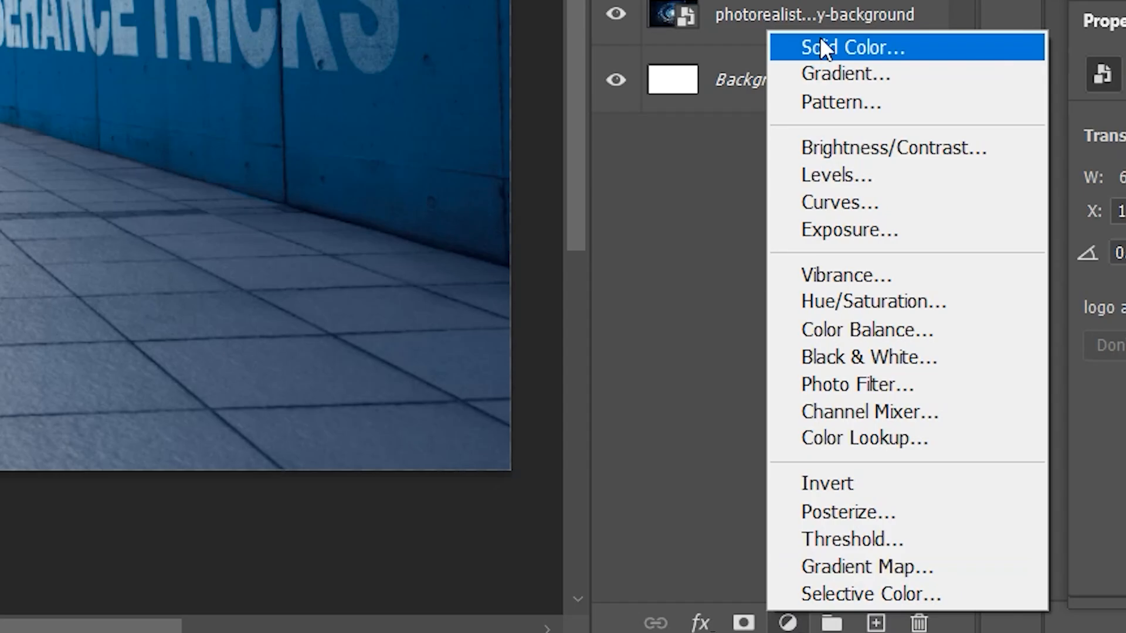
{"action": "left_click", "coordinate": [821, 41]}
{"action": "left_click", "coordinate": [474, 266]}
{"action": "left_click", "coordinate": [995, 328]}
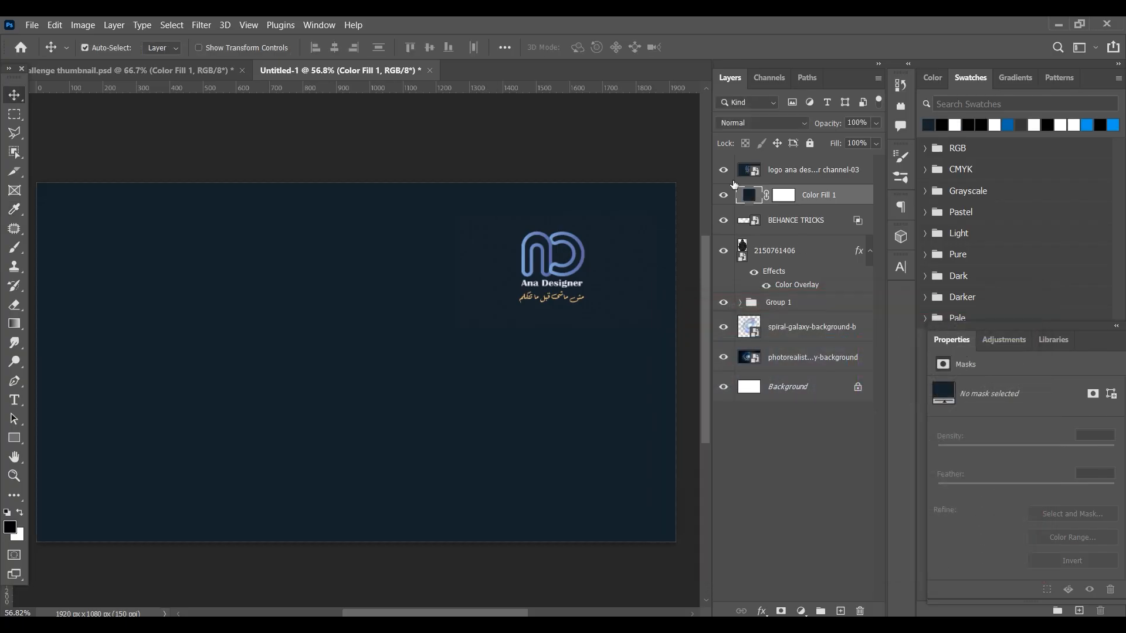
Hide the logo layer and set the colour fill layer to Soft Light at 89% opacity.
{"action": "left_click", "coordinate": [723, 171]}
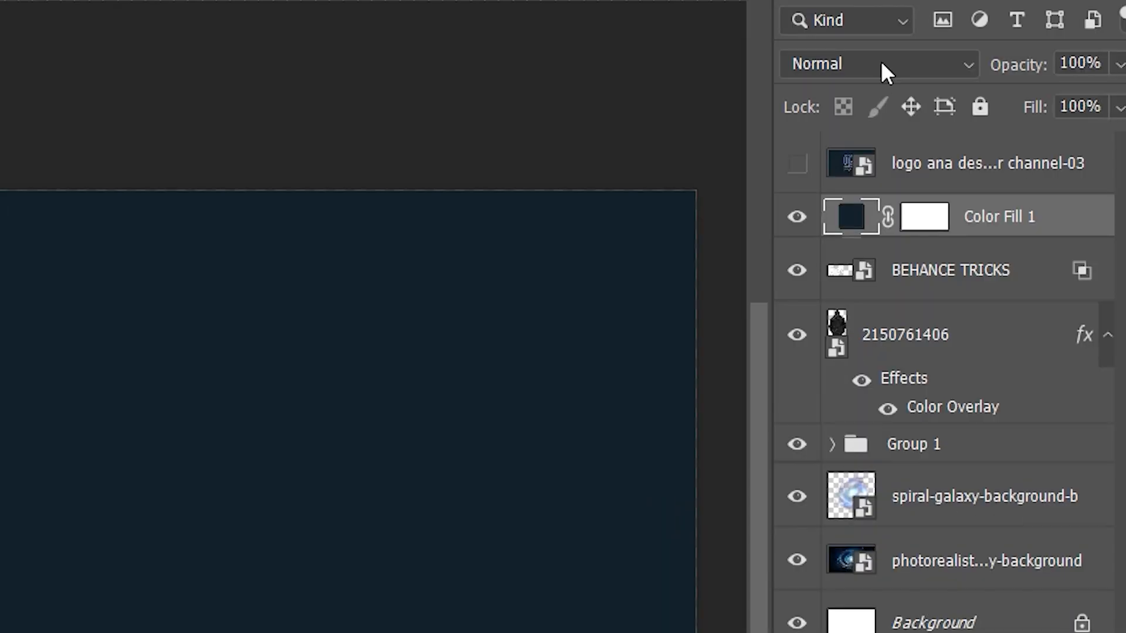
{"action": "left_click", "coordinate": [764, 123]}
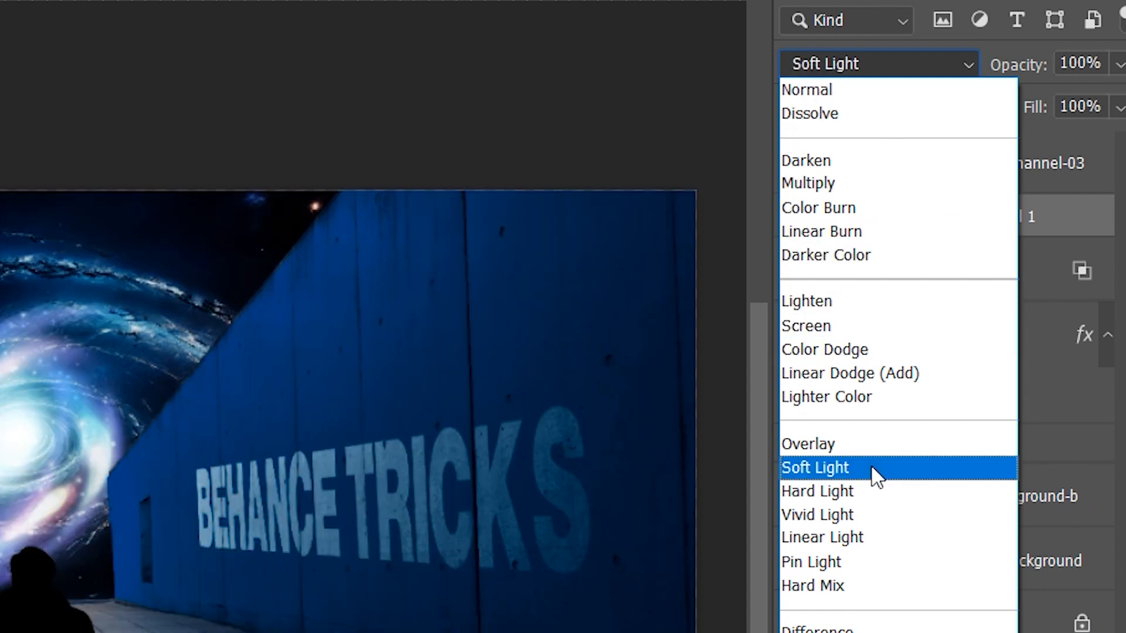
{"action": "left_click", "coordinate": [877, 469]}
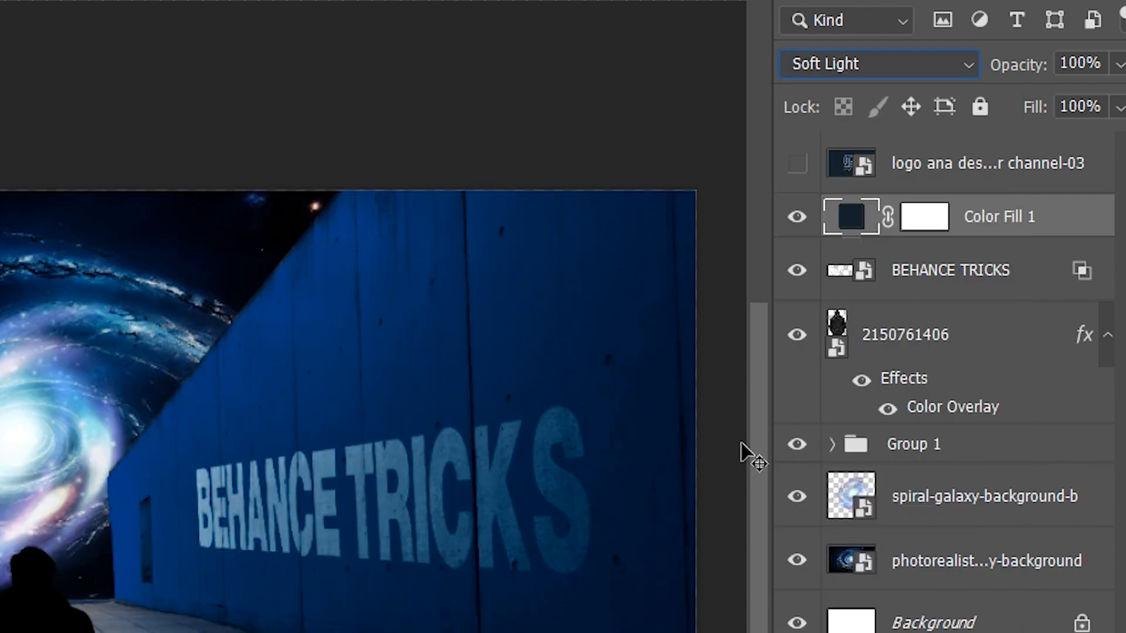
{"action": "left_click", "coordinate": [1119, 64]}
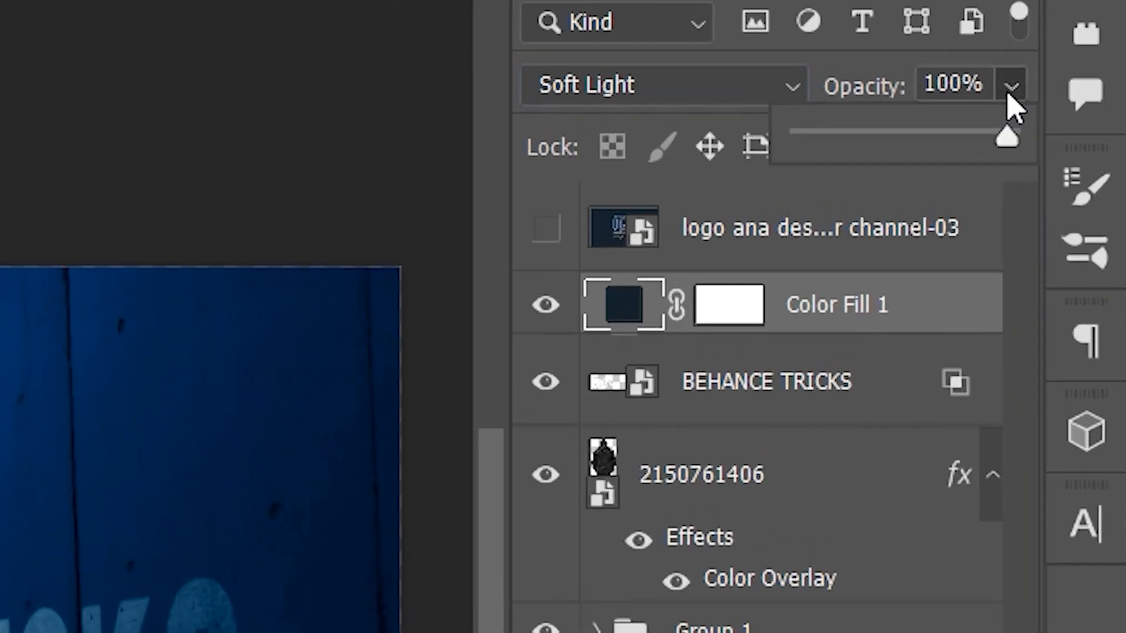
{"action": "left_click_drag", "start_coordinate": [1006, 136], "coordinate": [991, 145]}
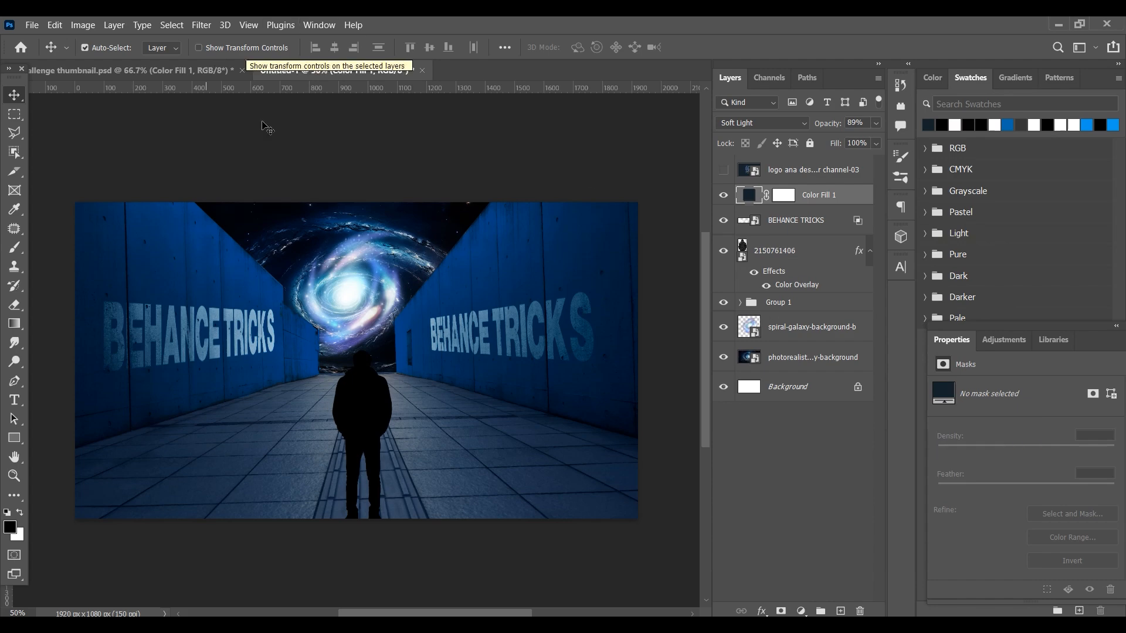
Place the fast-forward-double-right-arrows-symbol image and scale it to 376 px on the floor left of the man.
{"action": "left_click", "coordinate": [134, 69]}
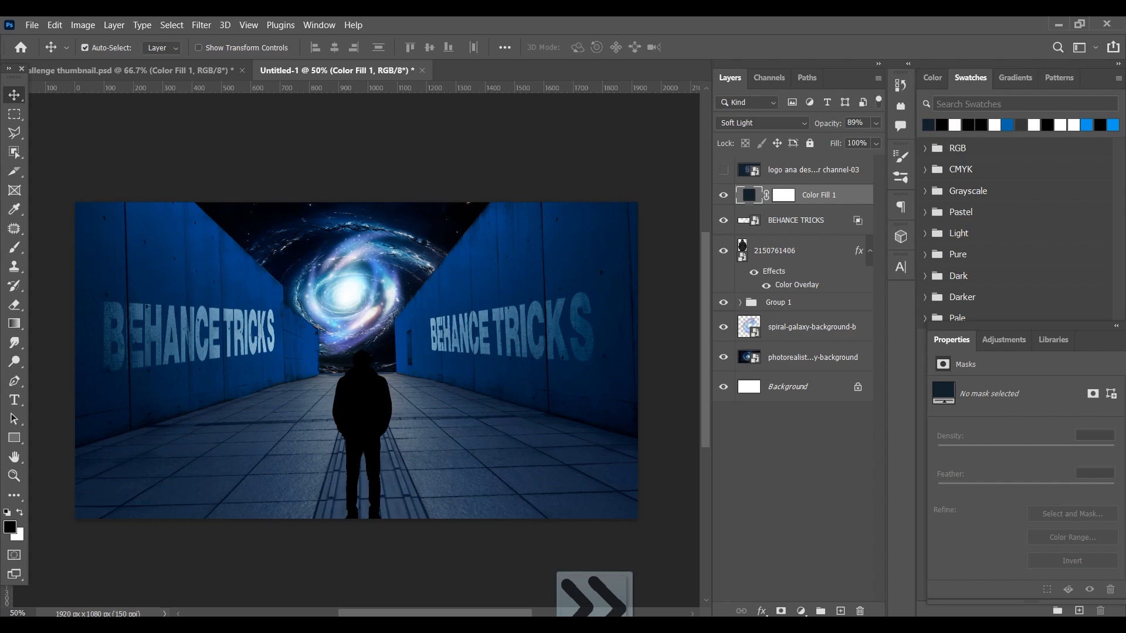
{"action": "left_click_drag", "start_coordinate": [595, 610], "coordinate": [364, 430]}
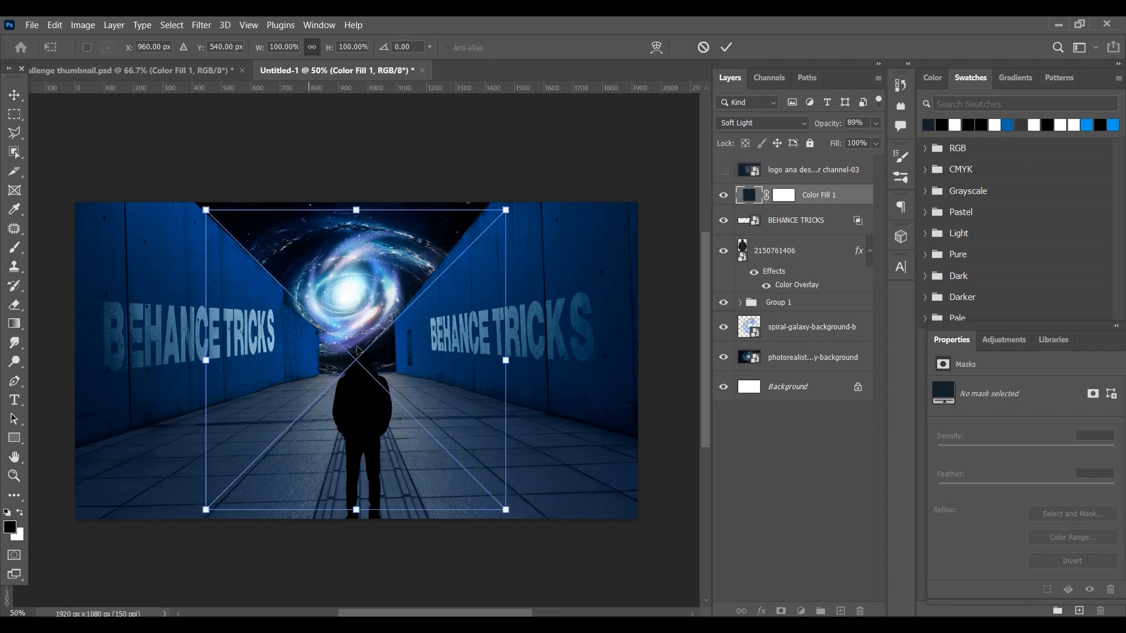
{"action": "left_click_drag", "start_coordinate": [357, 211], "coordinate": [213, 388]}
{"action": "left_click", "coordinate": [13, 95]}
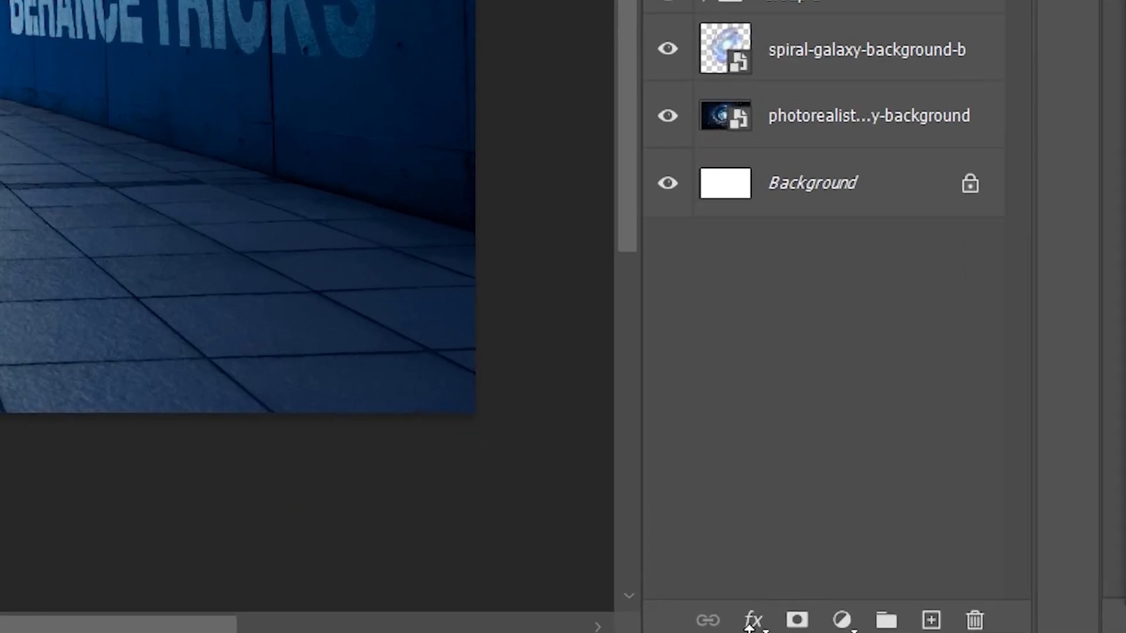
Apply a white #ffffff Color Overlay to the double-arrow symbol.
{"action": "left_click", "coordinate": [752, 621]}
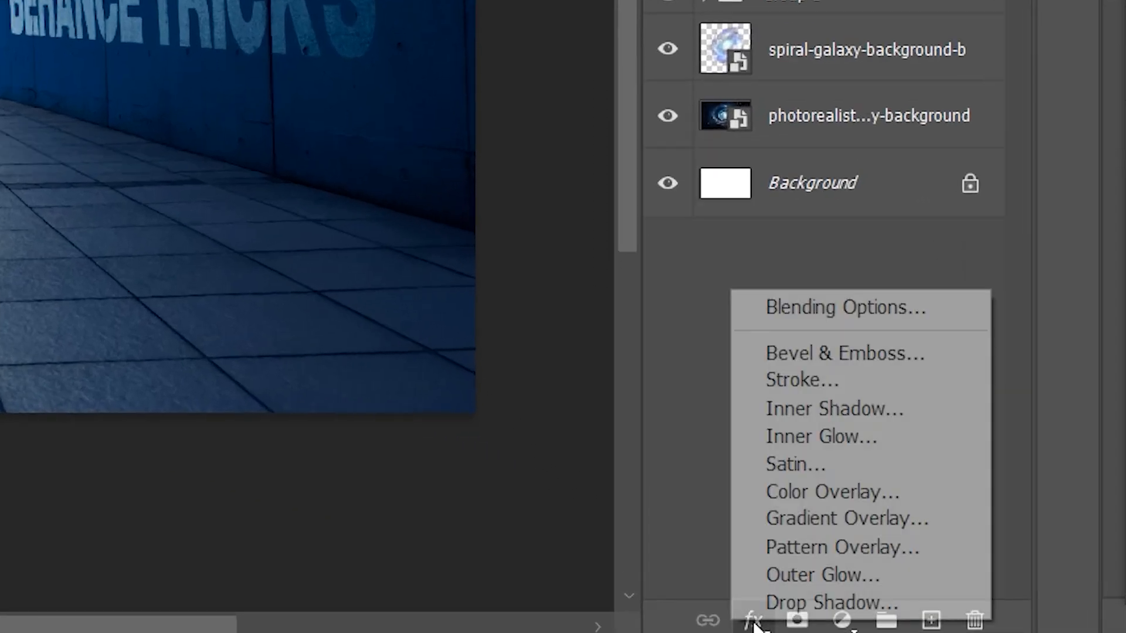
{"action": "left_click", "coordinate": [840, 496]}
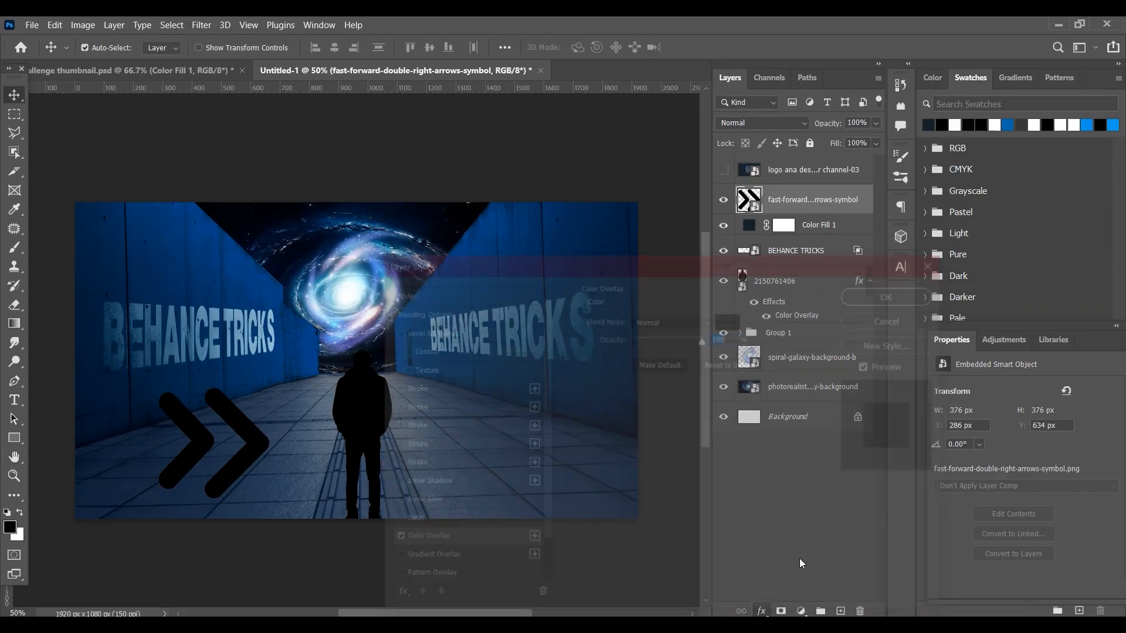
{"action": "left_click", "coordinate": [737, 320]}
{"action": "type", "text": "ffffff"}
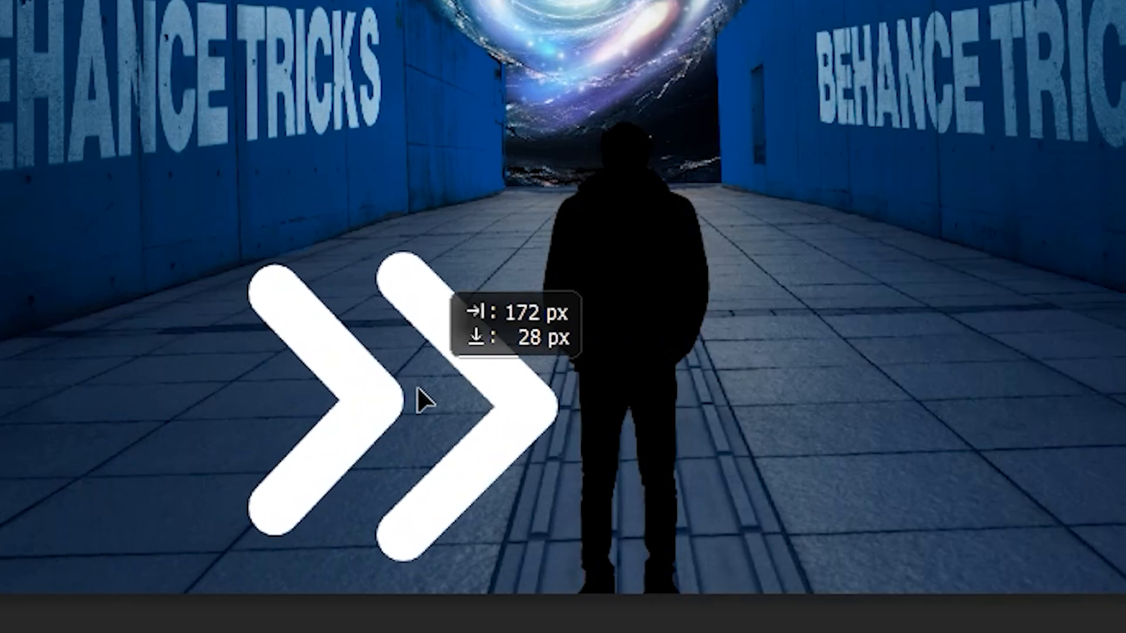
Reposition the white double arrows on the floor left of the man and rotate them to point upward.
{"action": "left_click_drag", "start_coordinate": [417, 391], "coordinate": [401, 388]}
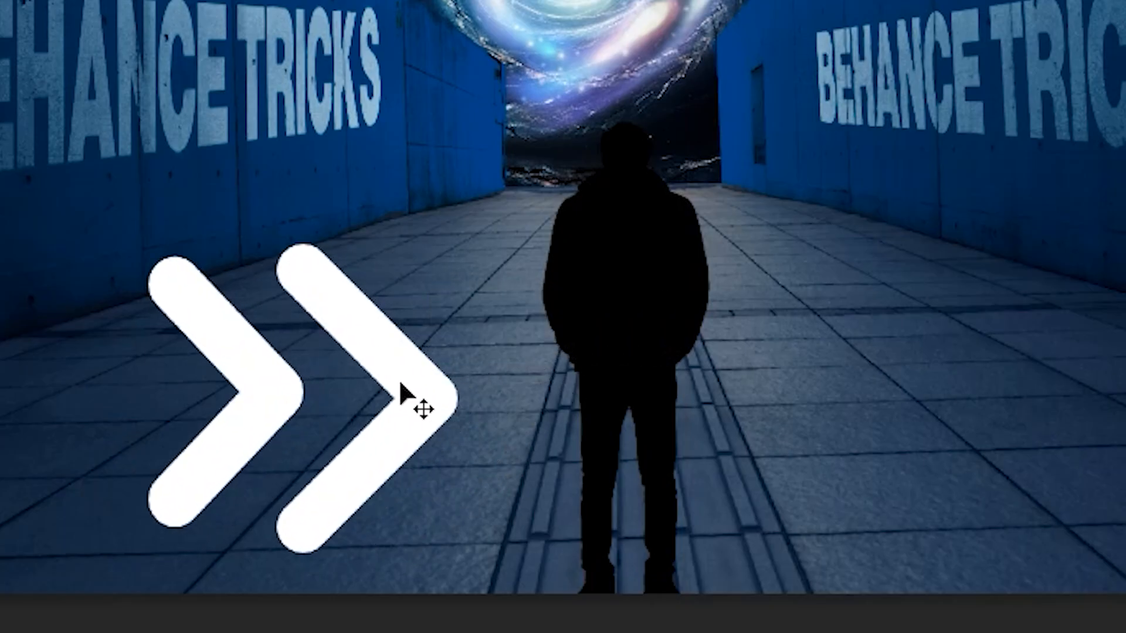
{"action": "key", "text": "ctrl+t"}
{"action": "left_click_drag", "start_coordinate": [476, 224], "coordinate": [143, 234]}
{"action": "key", "text": "Return"}
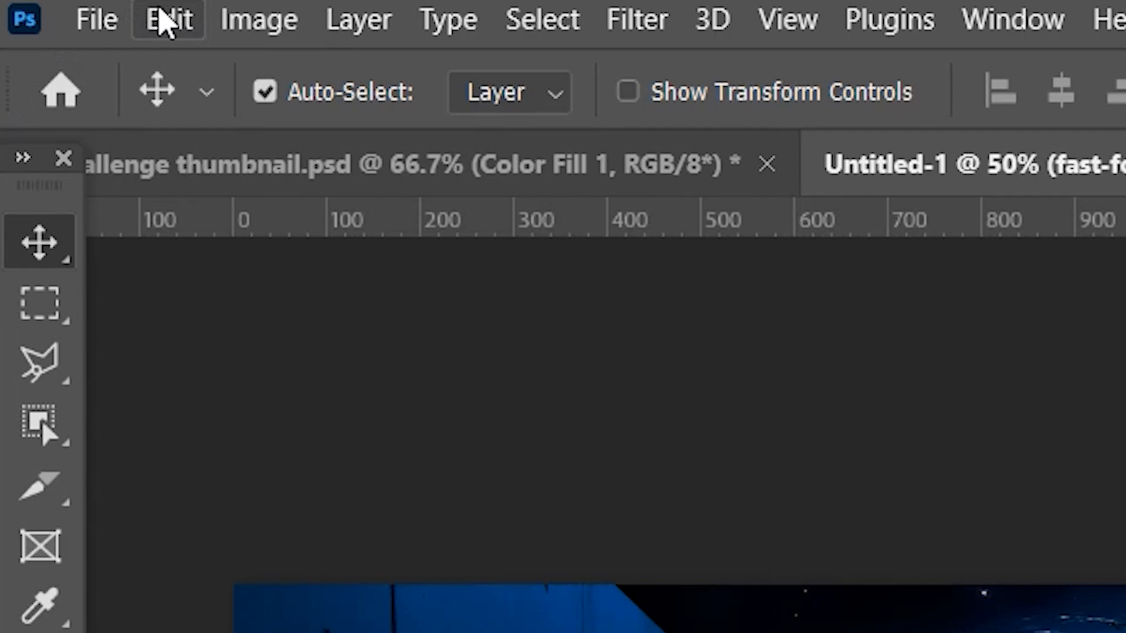
Apply Perspective Warp to the white double arrows so they lie flat along the floor left of the man.
{"action": "left_click", "coordinate": [53, 26]}
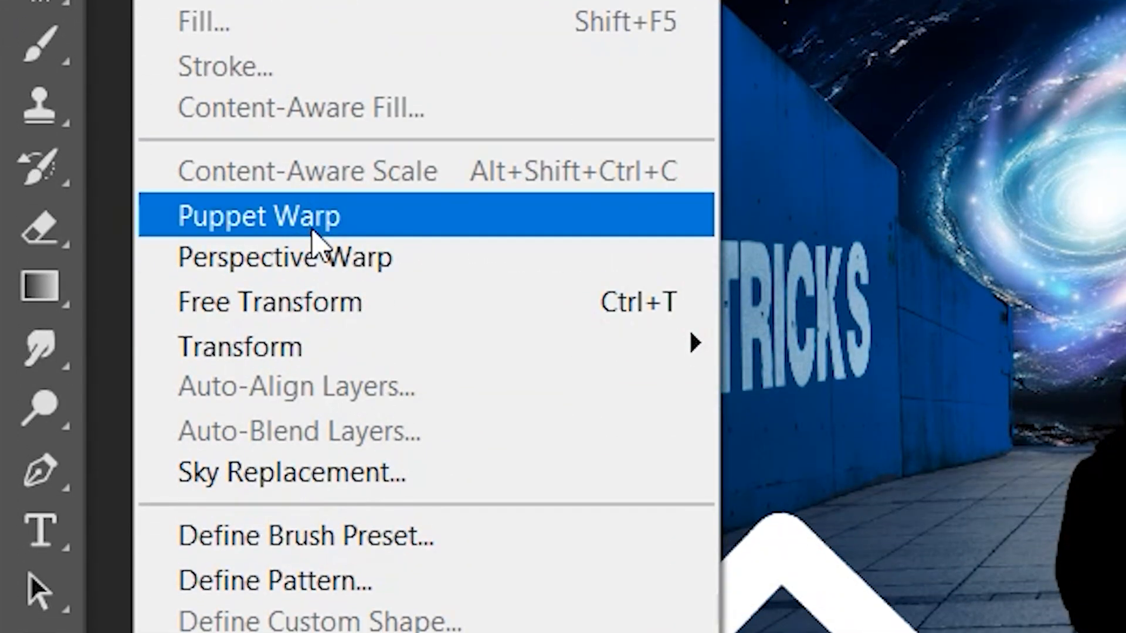
{"action": "left_click", "coordinate": [313, 253]}
{"action": "left_click_drag", "start_coordinate": [179, 373], "coordinate": [307, 522]}
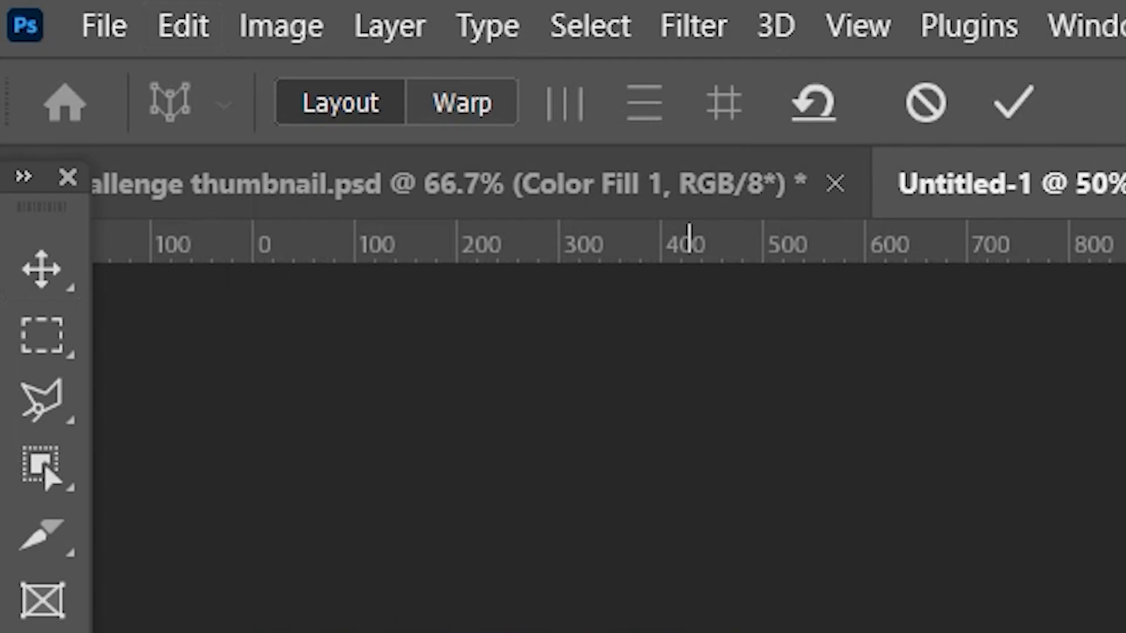
{"action": "left_click", "coordinate": [490, 131]}
{"action": "left_click_drag", "start_coordinate": [663, 577], "coordinate": [639, 599]}
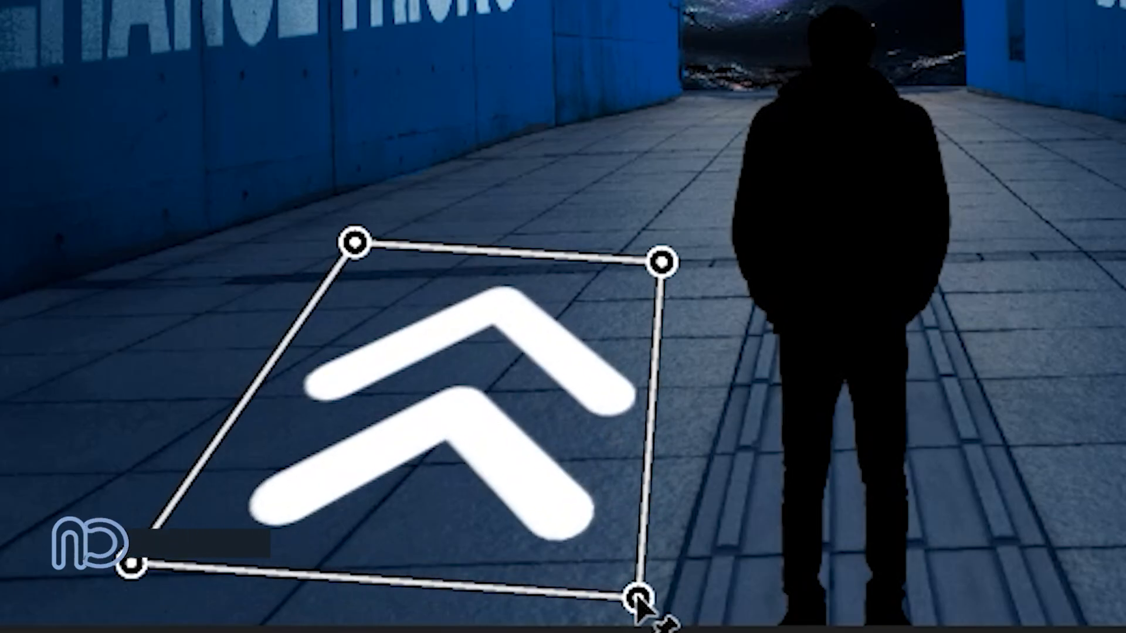
{"action": "left_click_drag", "start_coordinate": [355, 242], "coordinate": [361, 269]}
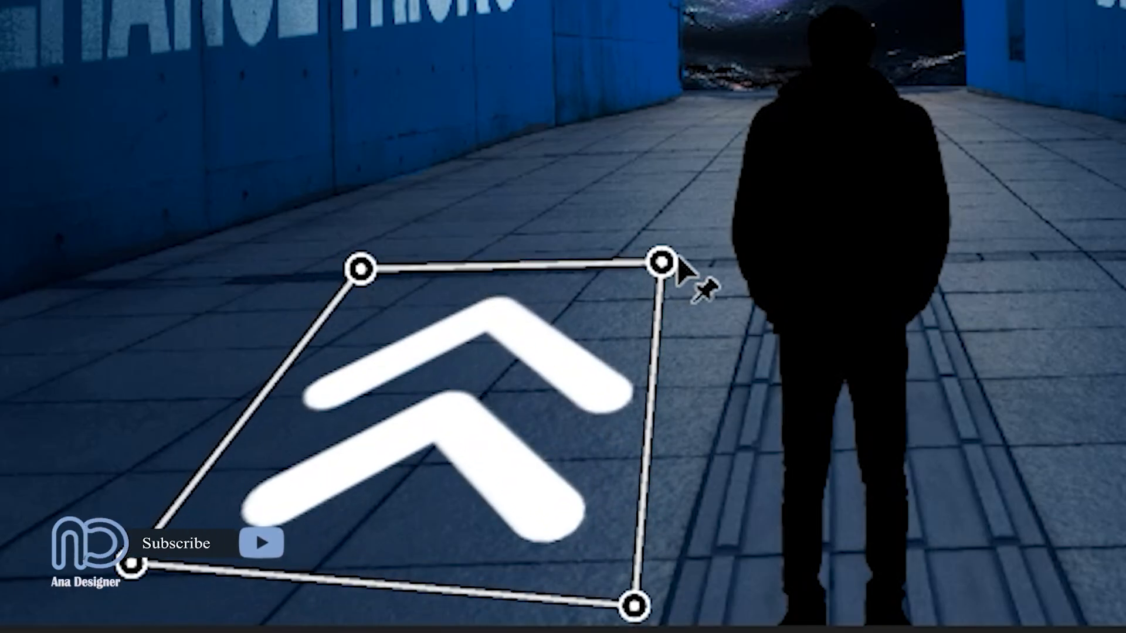
{"action": "left_click_drag", "start_coordinate": [678, 262], "coordinate": [678, 285]}
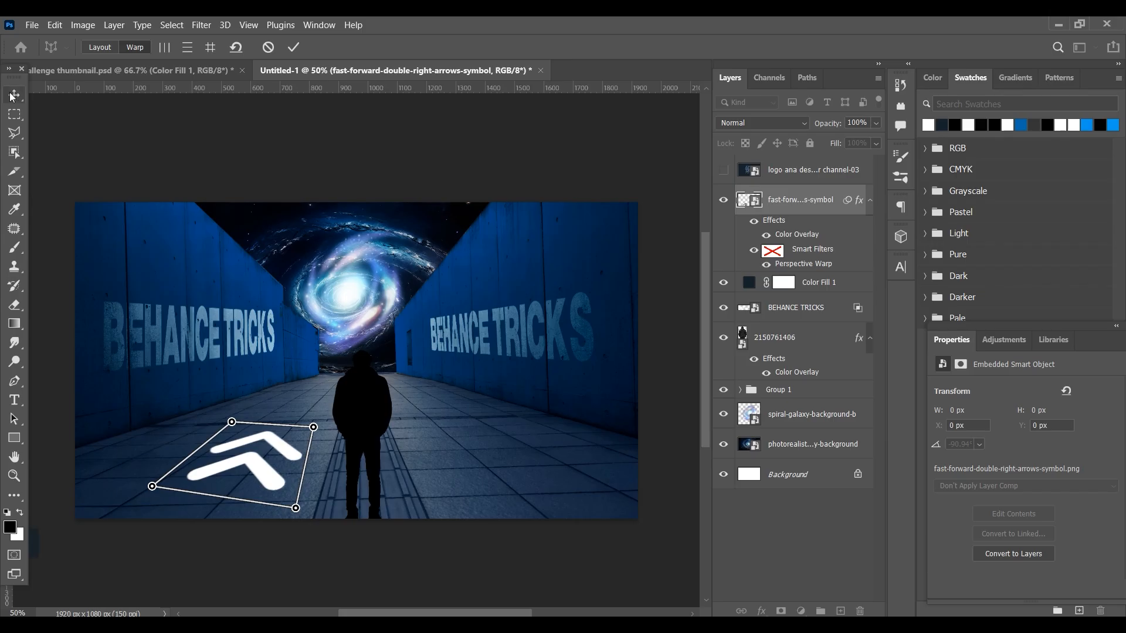
{"action": "left_click", "coordinate": [12, 96]}
{"action": "left_click", "coordinate": [528, 258]}
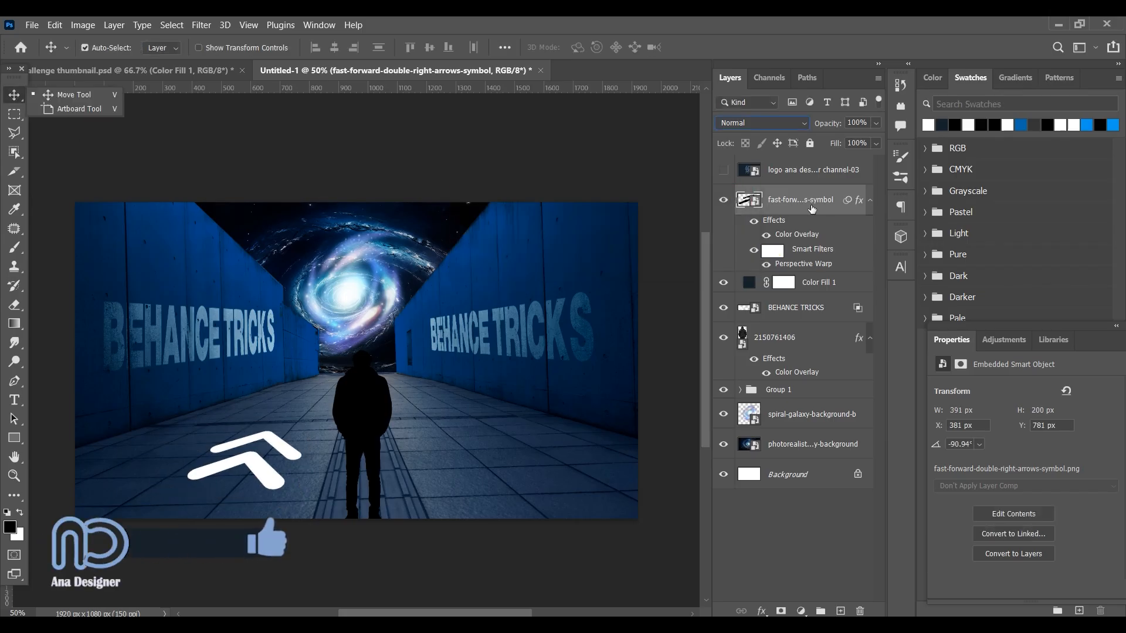
Convert the double-arrow layer to a Smart Object and set its blend mode to Soft Light.
{"action": "right_click", "coordinate": [810, 209]}
{"action": "left_click", "coordinate": [856, 181]}
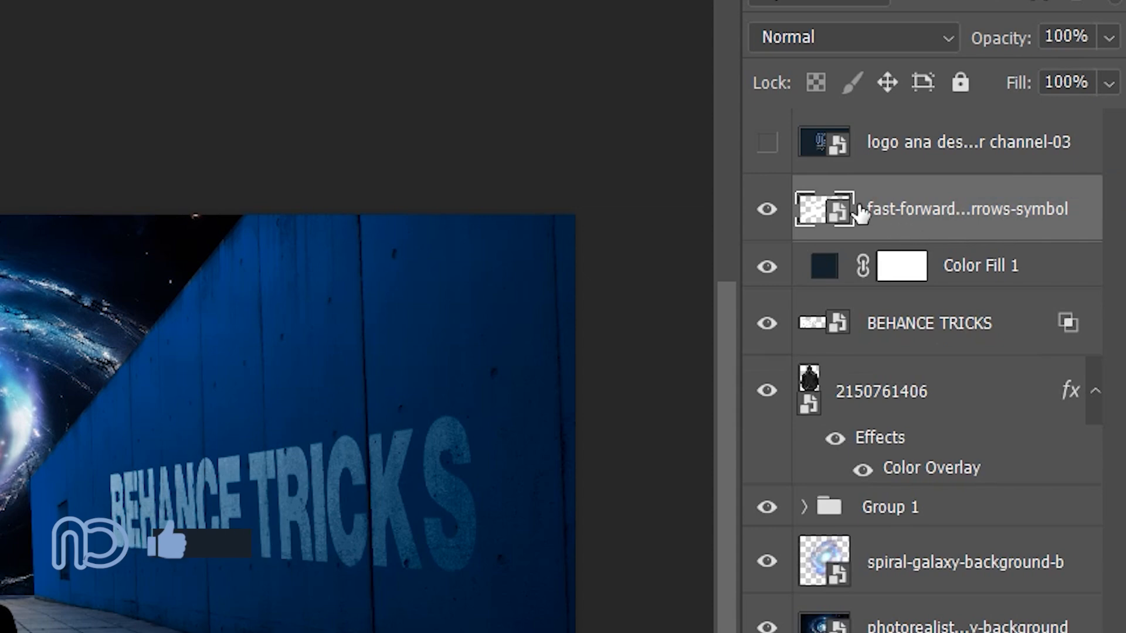
{"action": "left_click", "coordinate": [750, 121]}
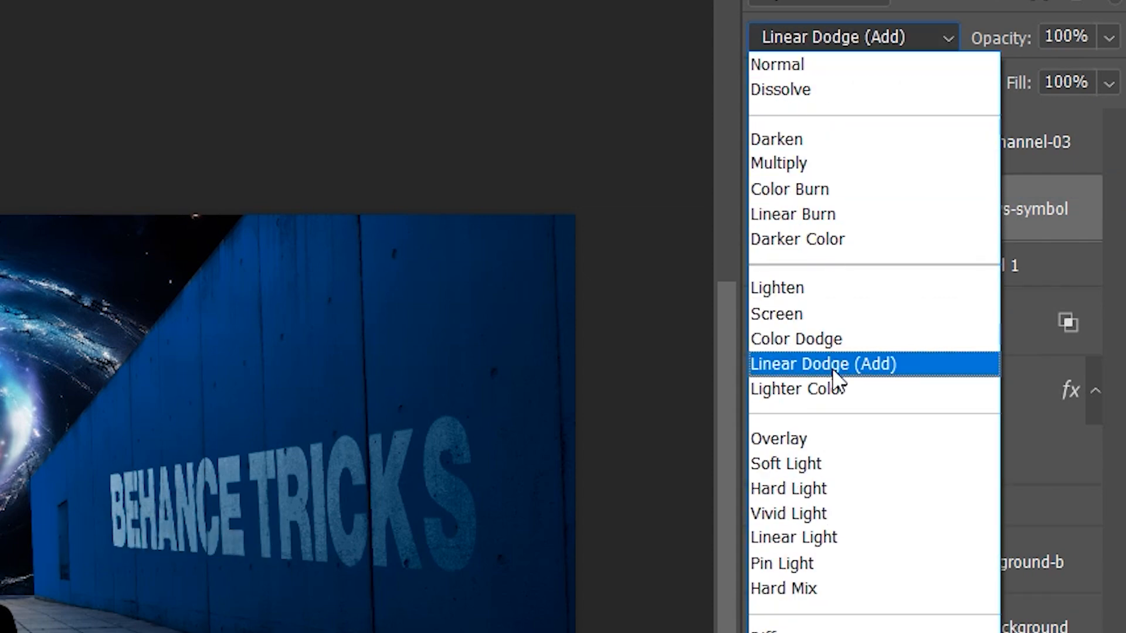
{"action": "left_click", "coordinate": [828, 462]}
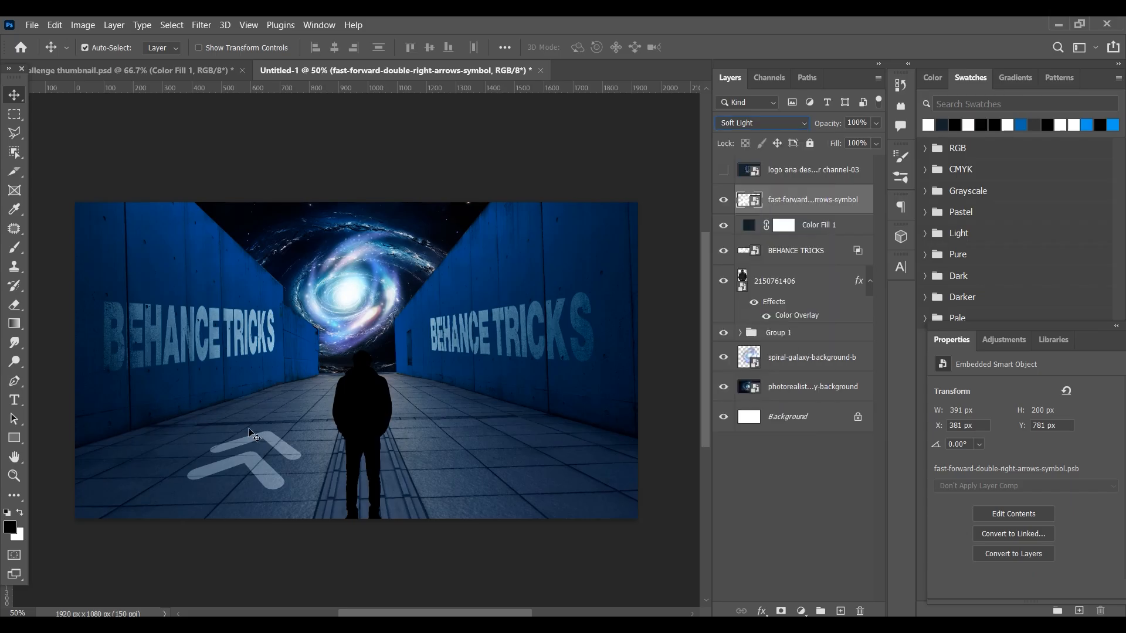
Blend the arrows into the floor by splitting the Underlying Layer's black Blend If slider to 31 / 65.
{"action": "double_click", "coordinate": [866, 205]}
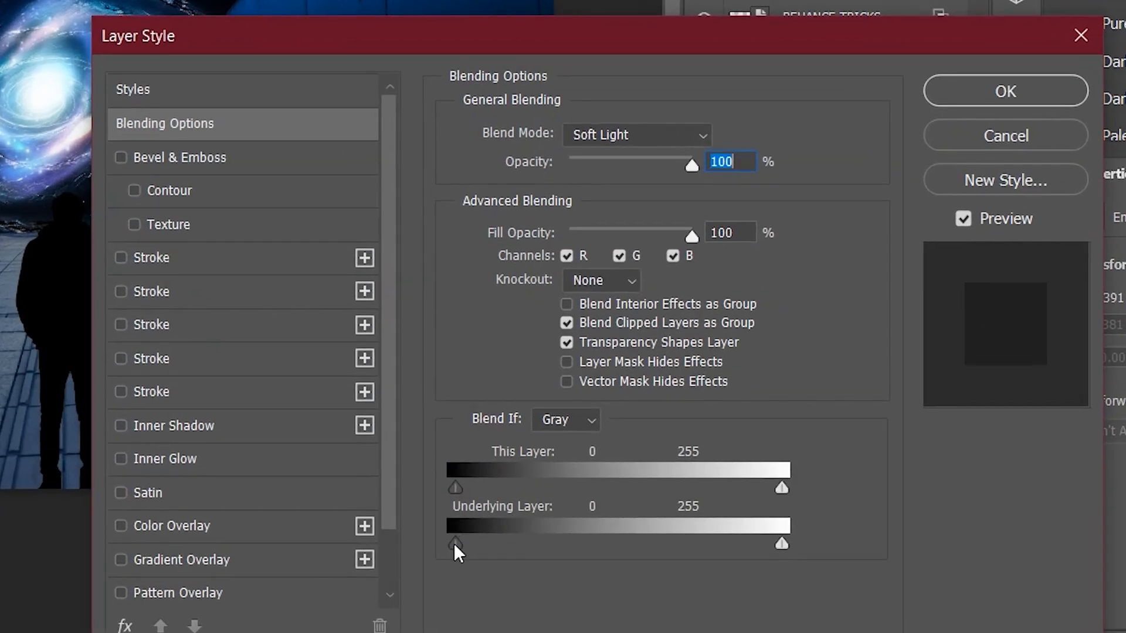
{"action": "left_click_drag", "start_coordinate": [455, 544], "coordinate": [538, 543]}
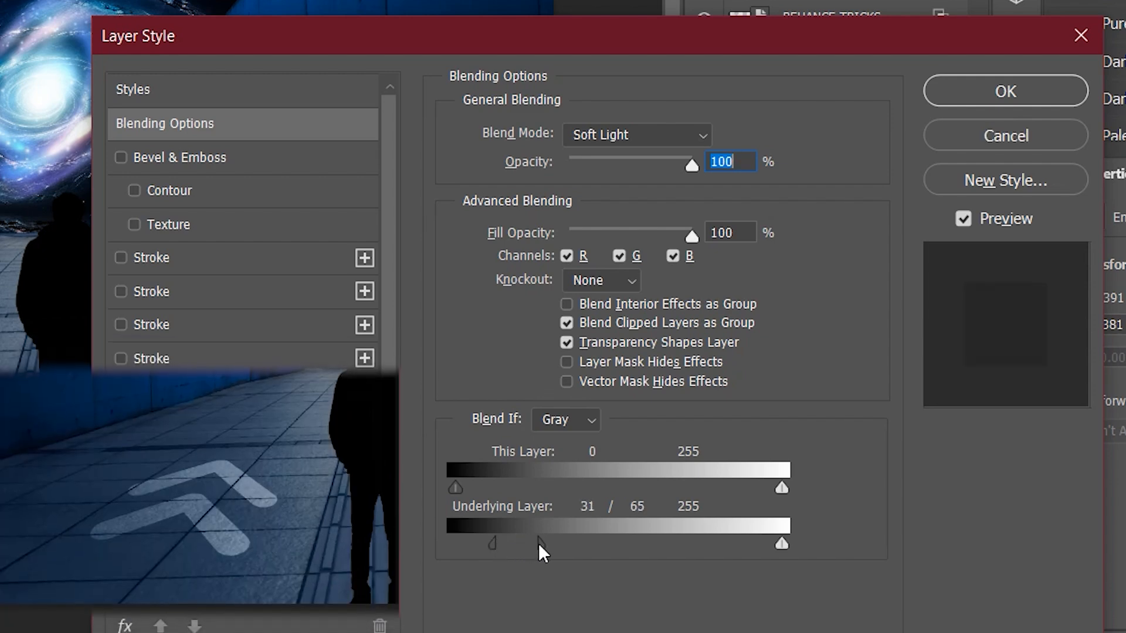
{"action": "left_click", "coordinate": [1040, 94]}
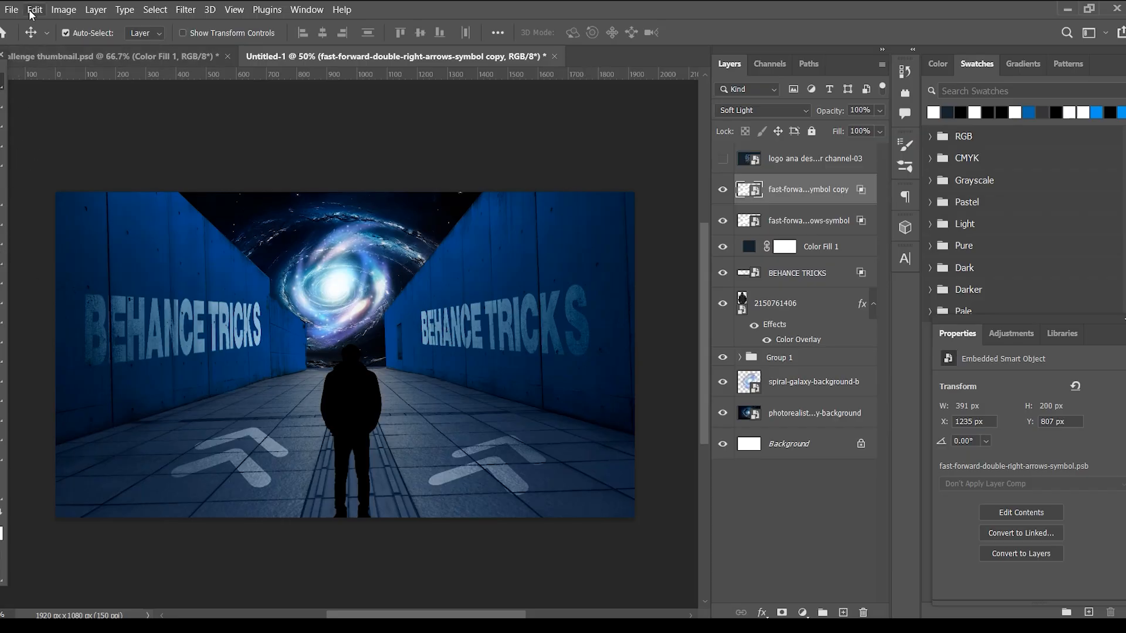
Apply Perspective Warp to the copied double arrows to match the floor perspective right of the man.
{"action": "left_click", "coordinate": [33, 10]}
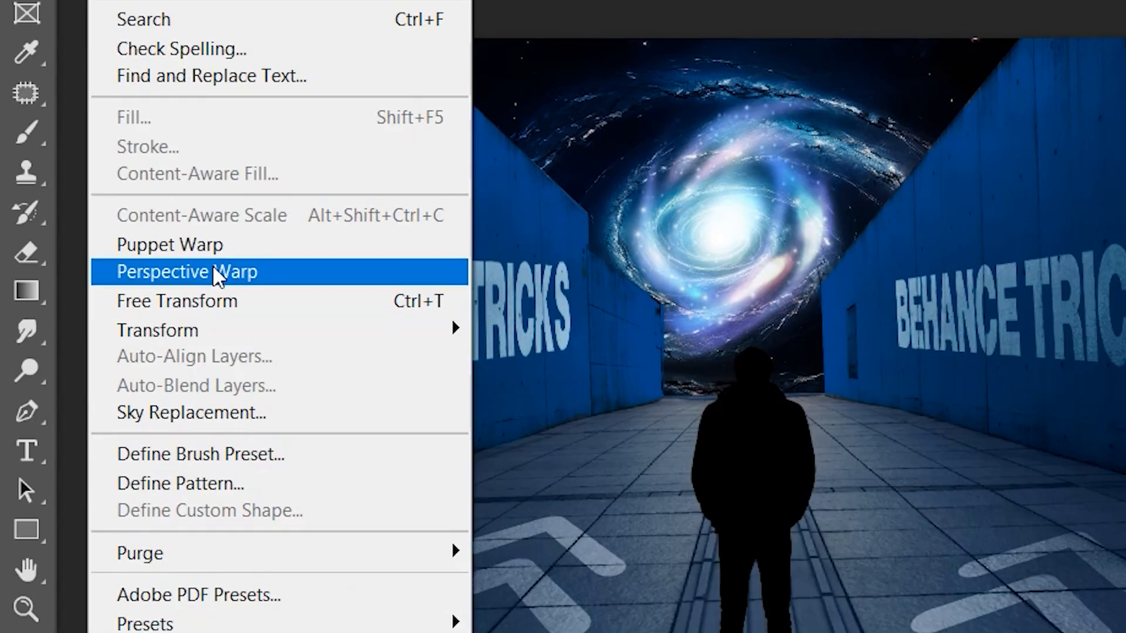
{"action": "left_click", "coordinate": [83, 277]}
{"action": "left_click_drag", "start_coordinate": [878, 440], "coordinate": [933, 608]}
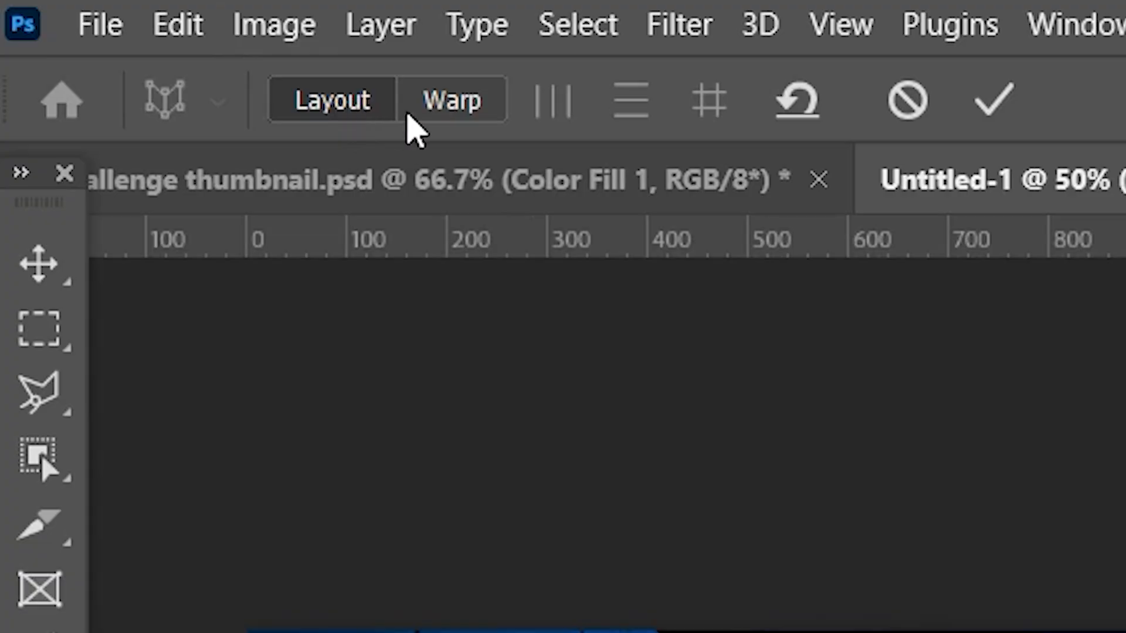
{"action": "left_click", "coordinate": [455, 101]}
{"action": "left_click_drag", "start_coordinate": [419, 233], "coordinate": [393, 296]}
{"action": "left_click_drag", "start_coordinate": [902, 208], "coordinate": [687, 261]}
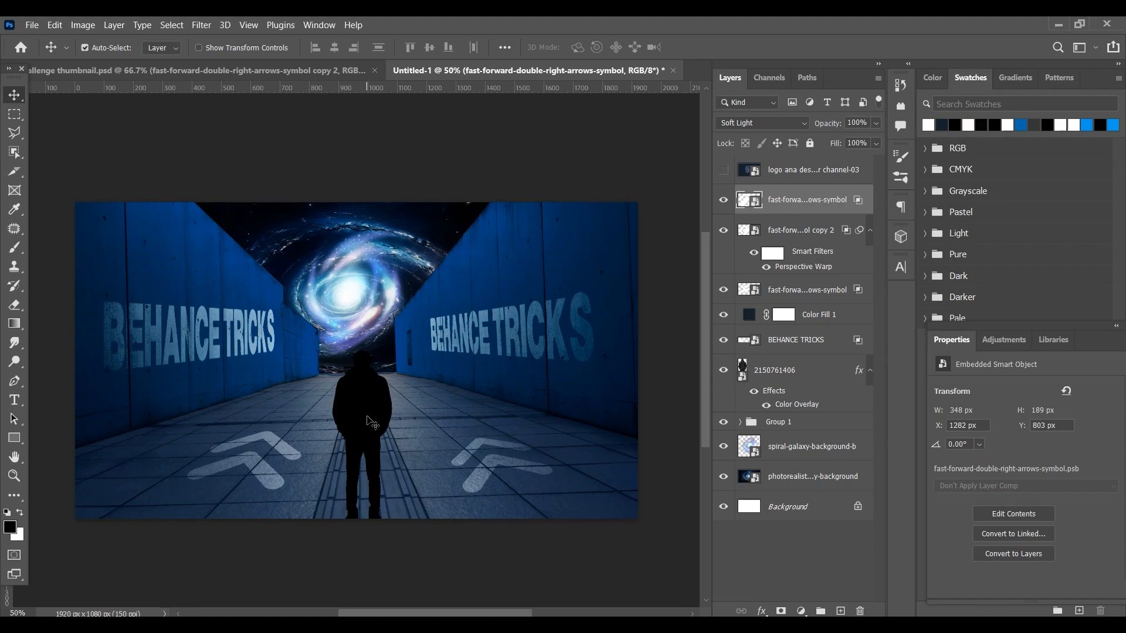
Add the white Jenine Bold title lines تريكات and البيهانس, stacked over the man at 110.33 pt.
{"action": "key", "text": "t"}
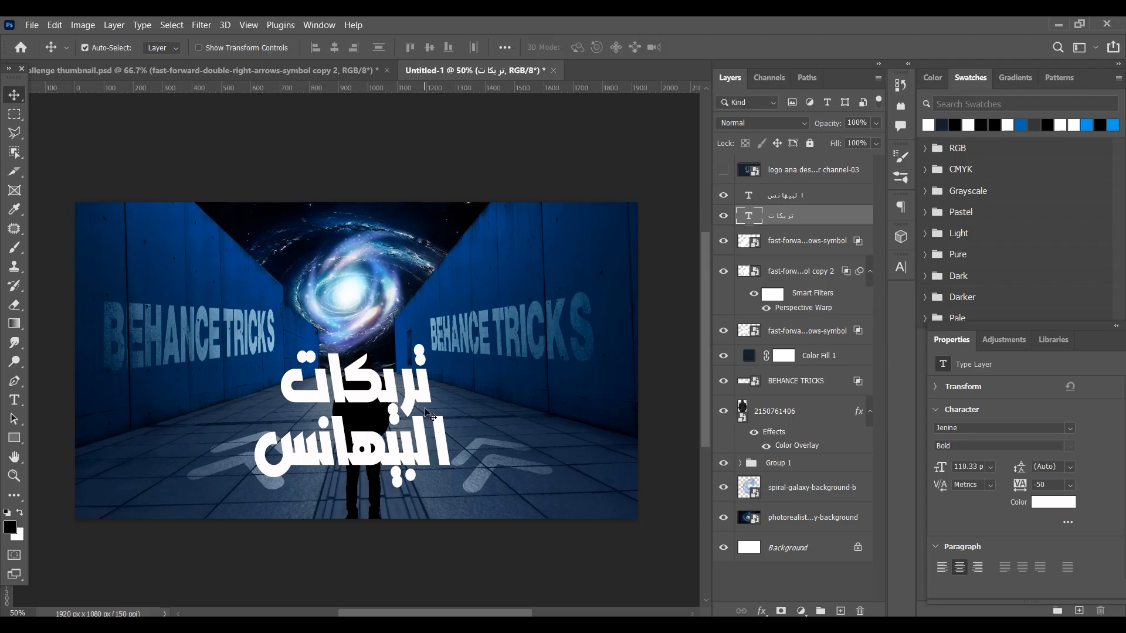
{"action": "left_click_drag", "start_coordinate": [419, 395], "coordinate": [418, 396]}
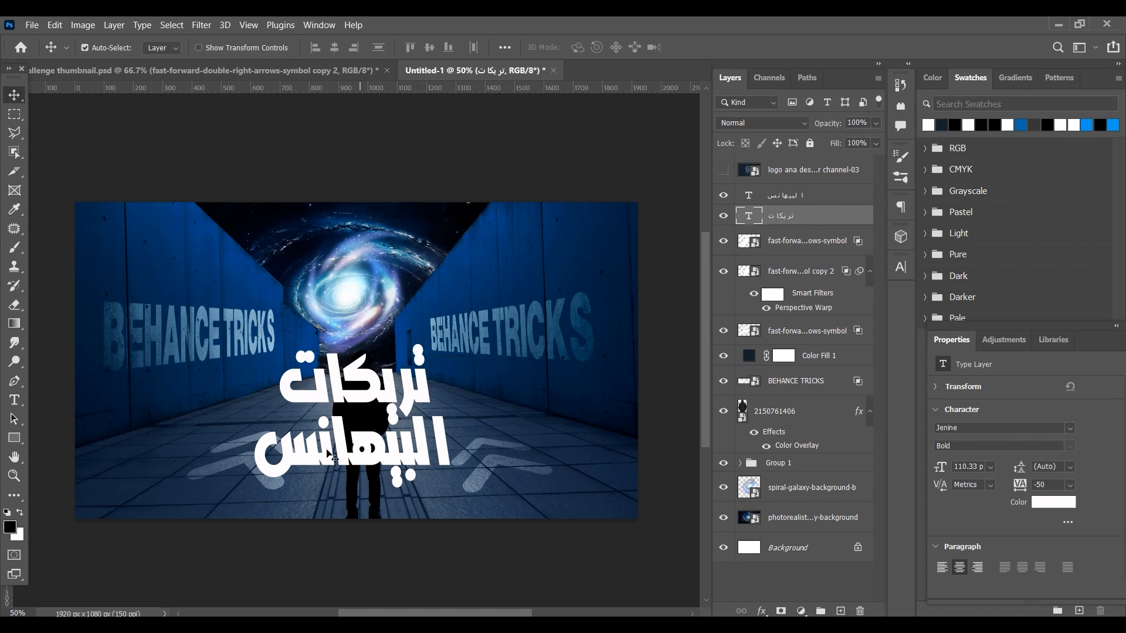
Widen the البيهانس line with kashida extensions before its final letter and after its ب.
{"action": "left_click", "coordinate": [327, 450]}
{"action": "key", "text": "t"}
{"action": "double_click", "coordinate": [319, 453]}
{"action": "left_click", "coordinate": [301, 442]}
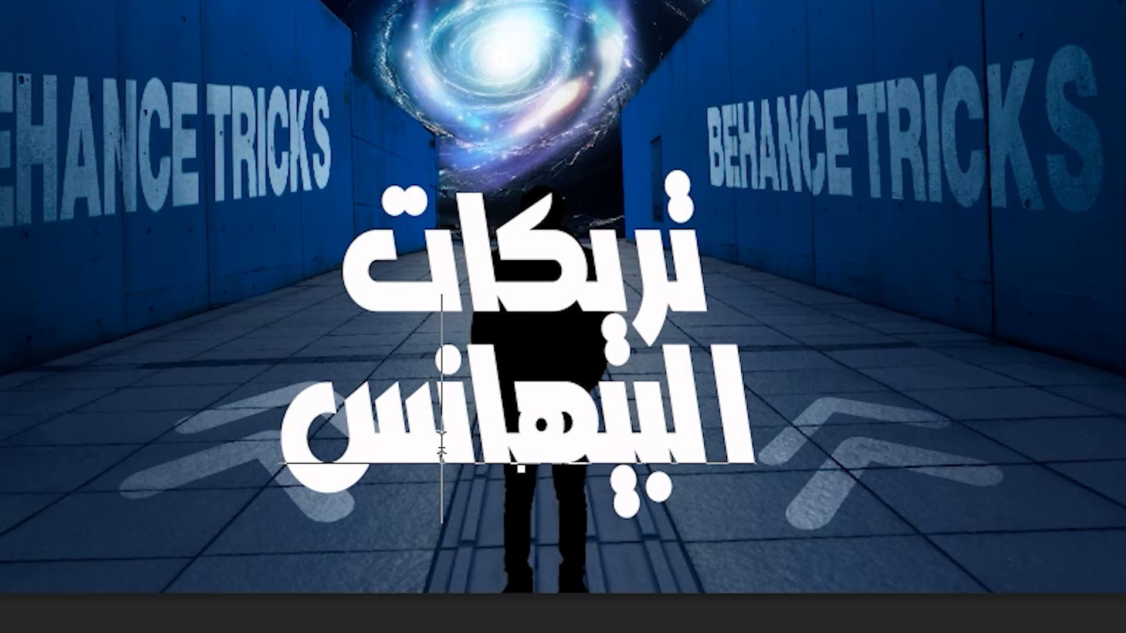
{"action": "key", "text": "shift+j"}
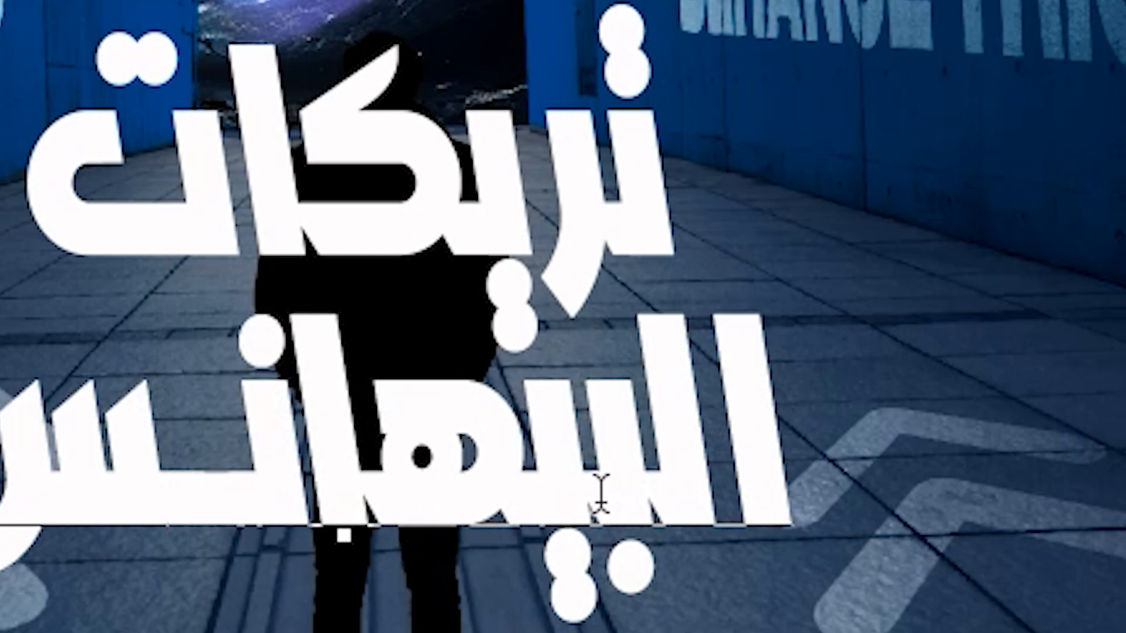
{"action": "left_click", "coordinate": [611, 498]}
{"action": "key", "text": "shift+j"}
{"action": "key", "text": "shift+j"}
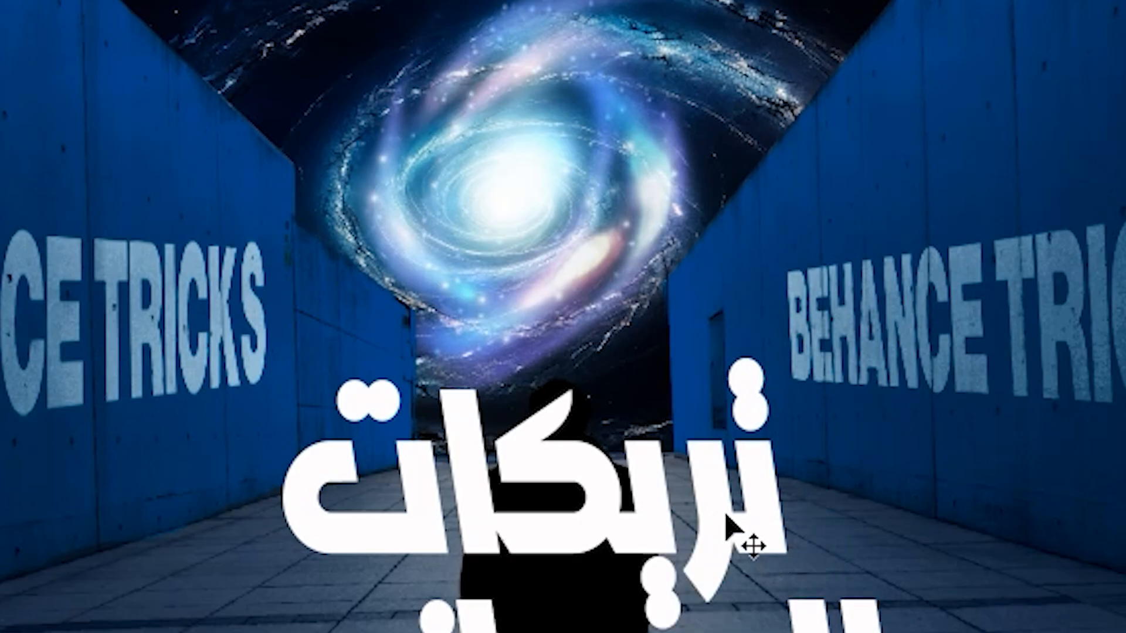
Widen the تريكات line with kashida extensions and shift it slightly left above the second line.
{"action": "double_click", "coordinate": [743, 517]}
{"action": "left_click", "coordinate": [743, 527]}
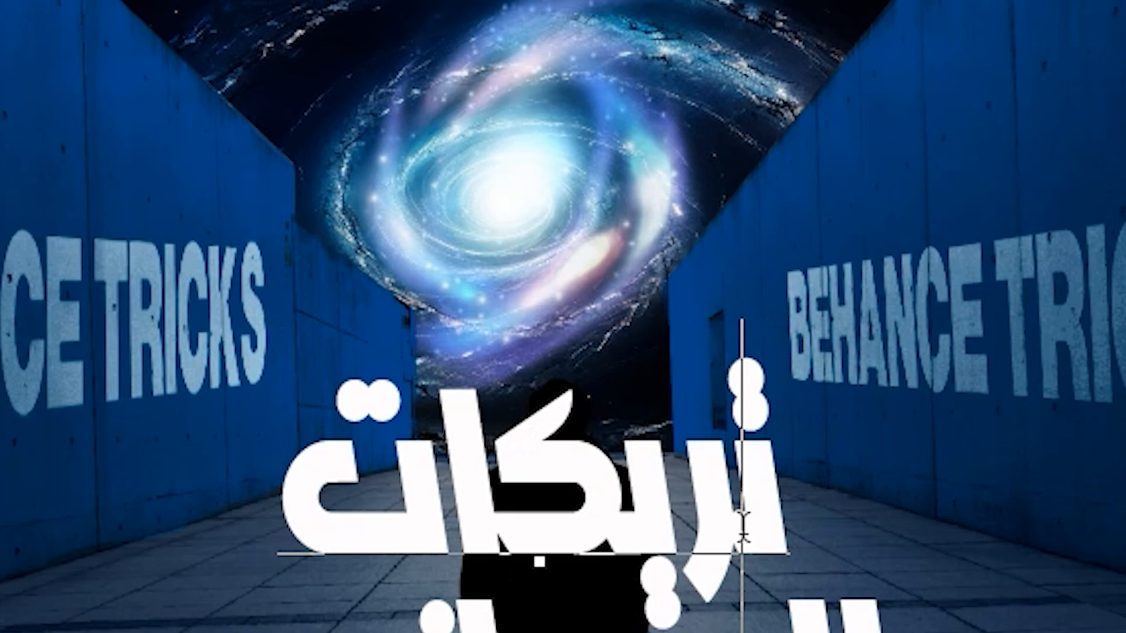
{"action": "key", "text": "shift+j"}
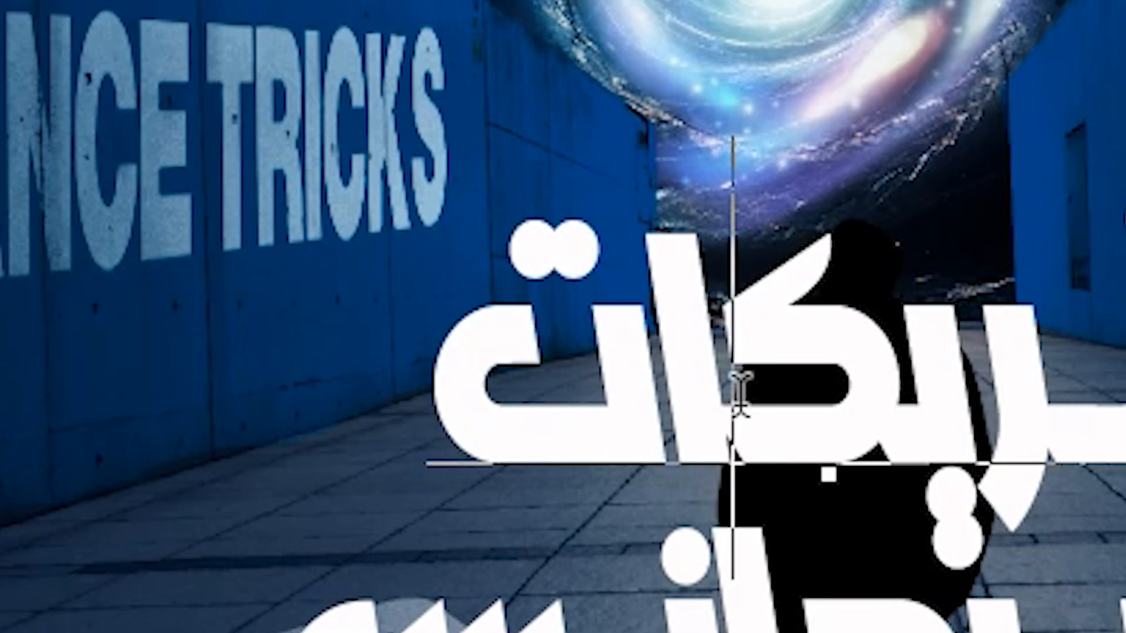
{"action": "key", "text": "shift+j"}
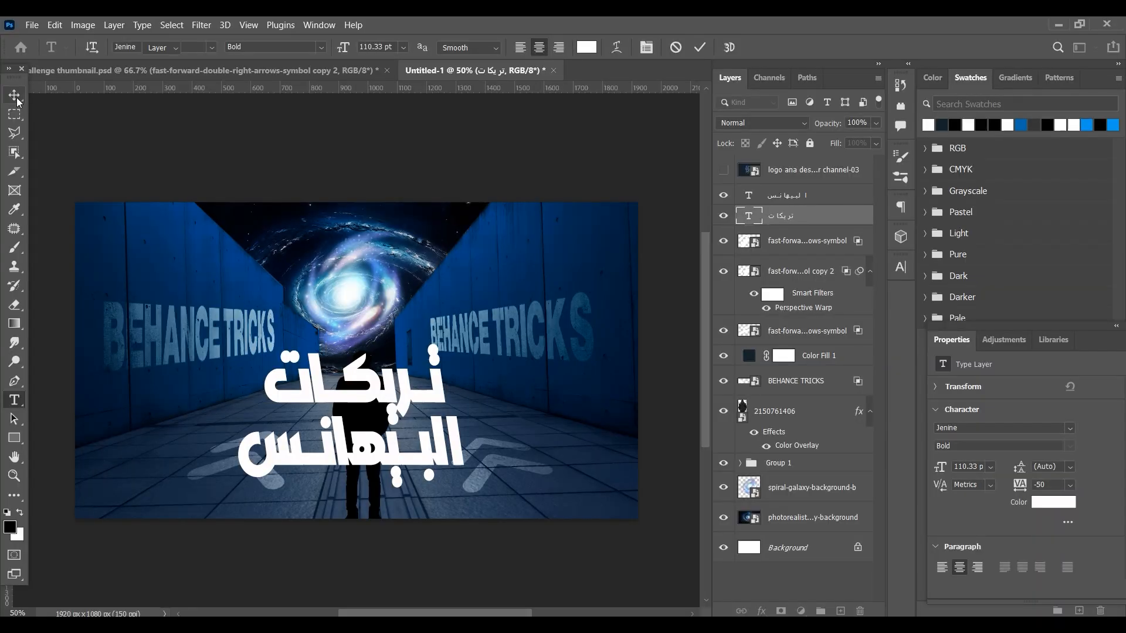
{"action": "left_click", "coordinate": [17, 100]}
{"action": "left_click_drag", "start_coordinate": [422, 397], "coordinate": [416, 396]}
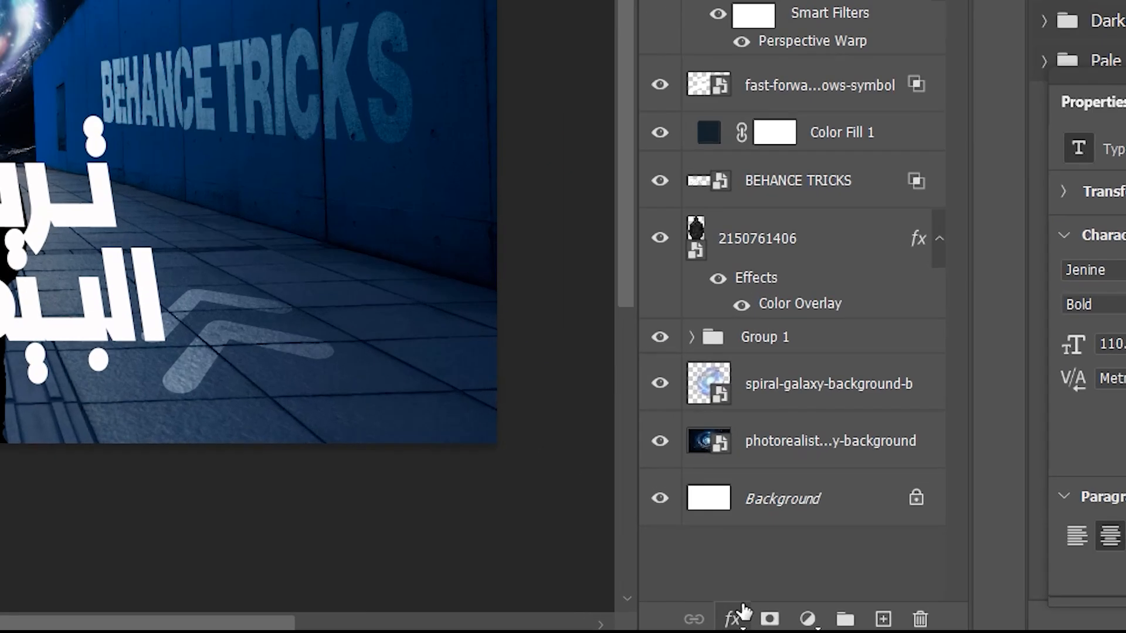
Add a 7 px dark grey outside Stroke to the تريكات line and copy the effect to البيهانس.
{"action": "left_click", "coordinate": [761, 611]}
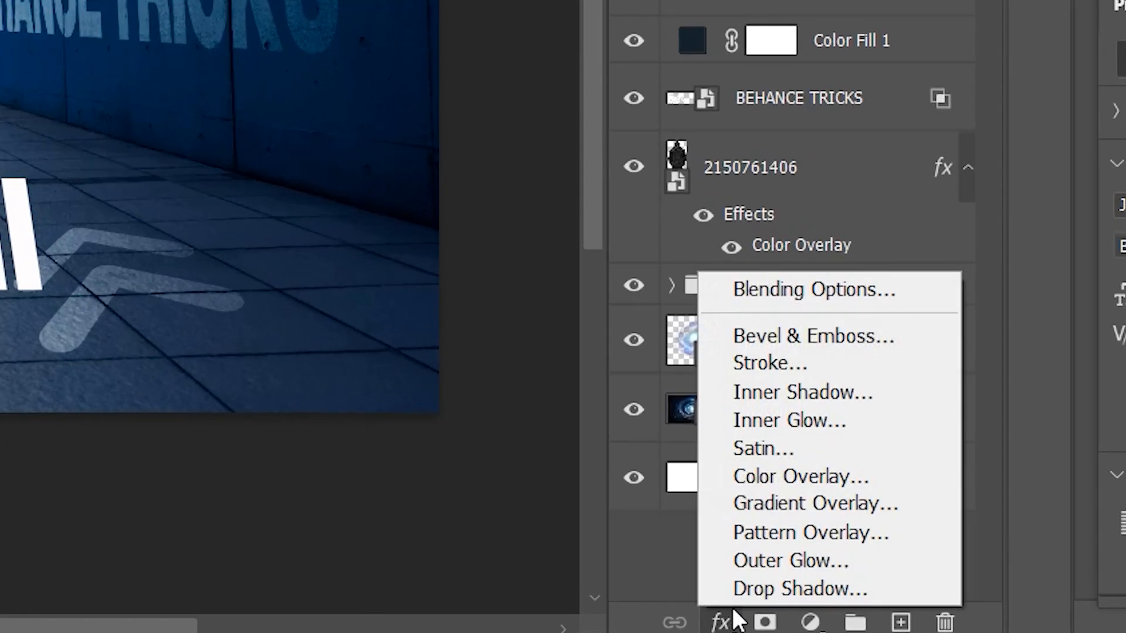
{"action": "left_click", "coordinate": [792, 362]}
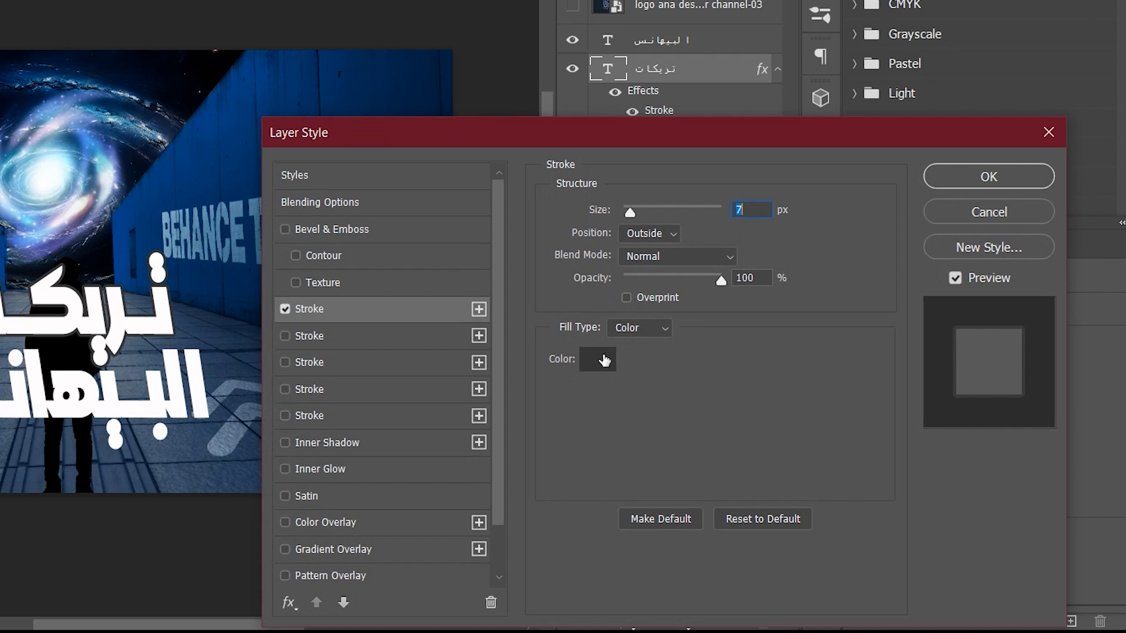
{"action": "left_click", "coordinate": [601, 358]}
{"action": "left_click_drag", "start_coordinate": [489, 436], "coordinate": [490, 442]}
{"action": "left_click", "coordinate": [996, 181]}
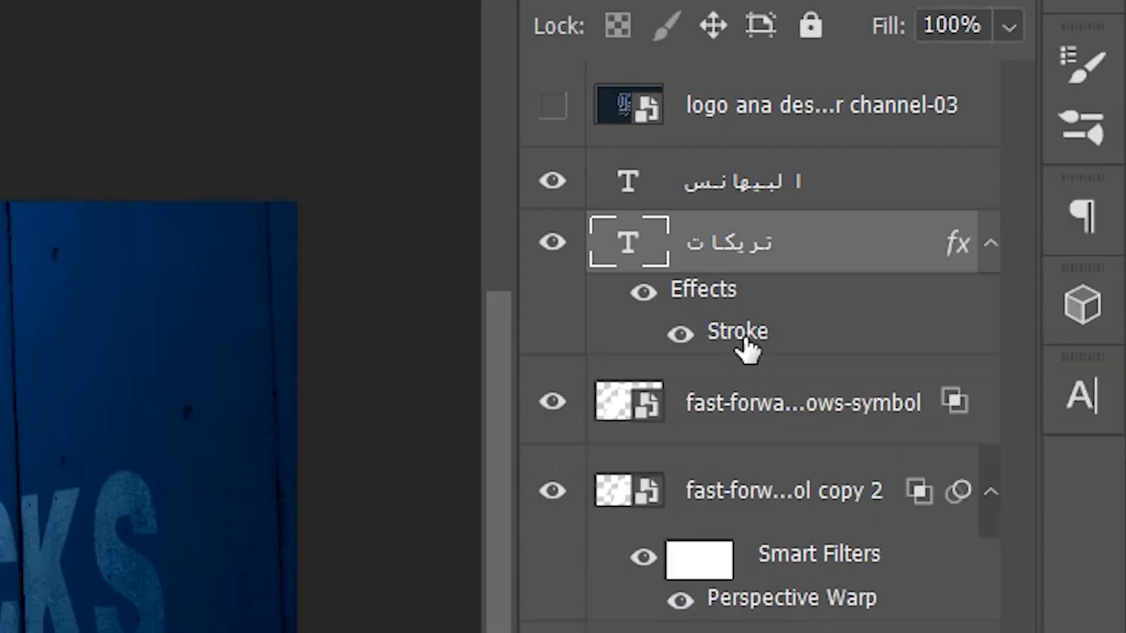
{"action": "mouse_move", "coordinate": [787, 249]}
{"action": "left_mouse_down"}
{"action": "mouse_move", "coordinate": [789, 200]}
{"action": "mouse_move", "coordinate": [750, 190]}
{"action": "left_mouse_up"}
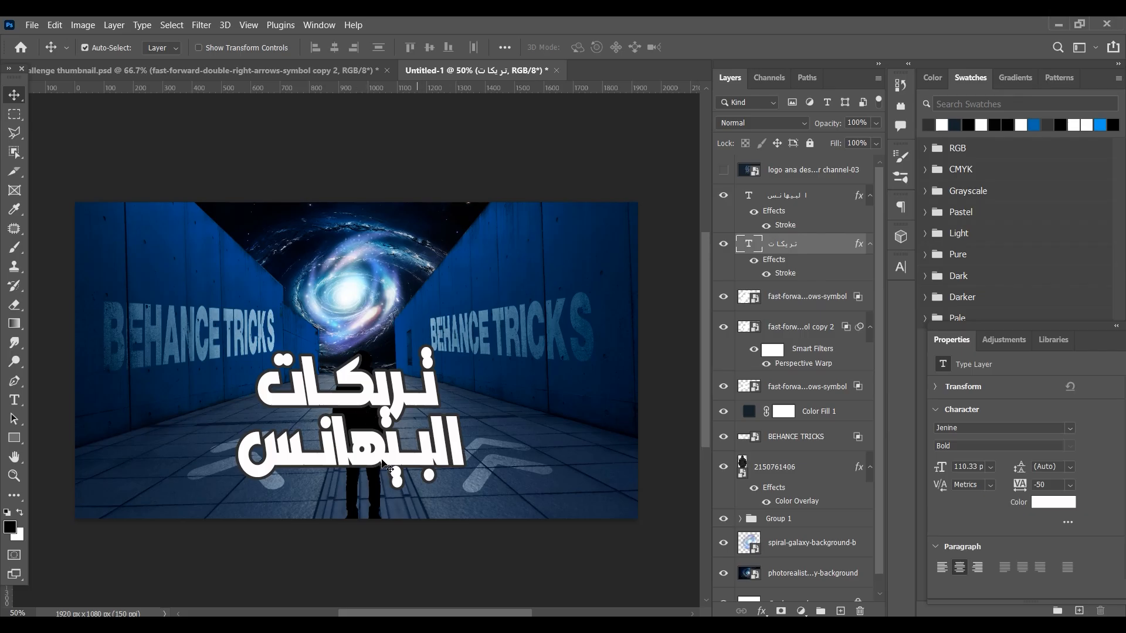
Change the text colour of the البيهانس line to blue.
{"action": "double_click", "coordinate": [394, 472]}
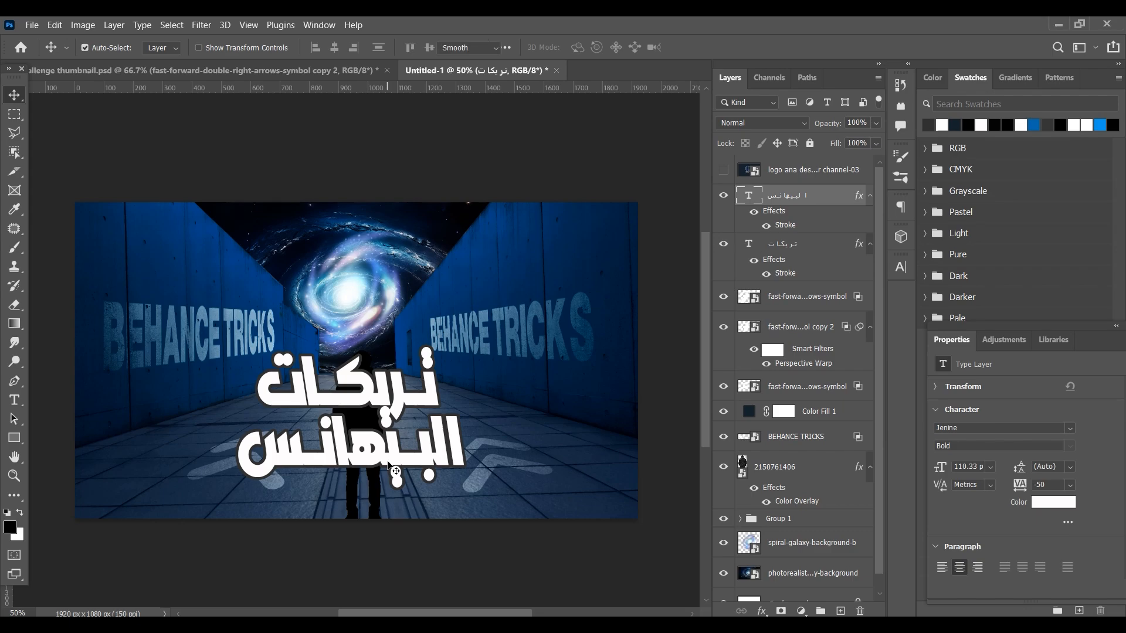
{"action": "left_click_drag", "start_coordinate": [702, 284], "coordinate": [702, 277]}
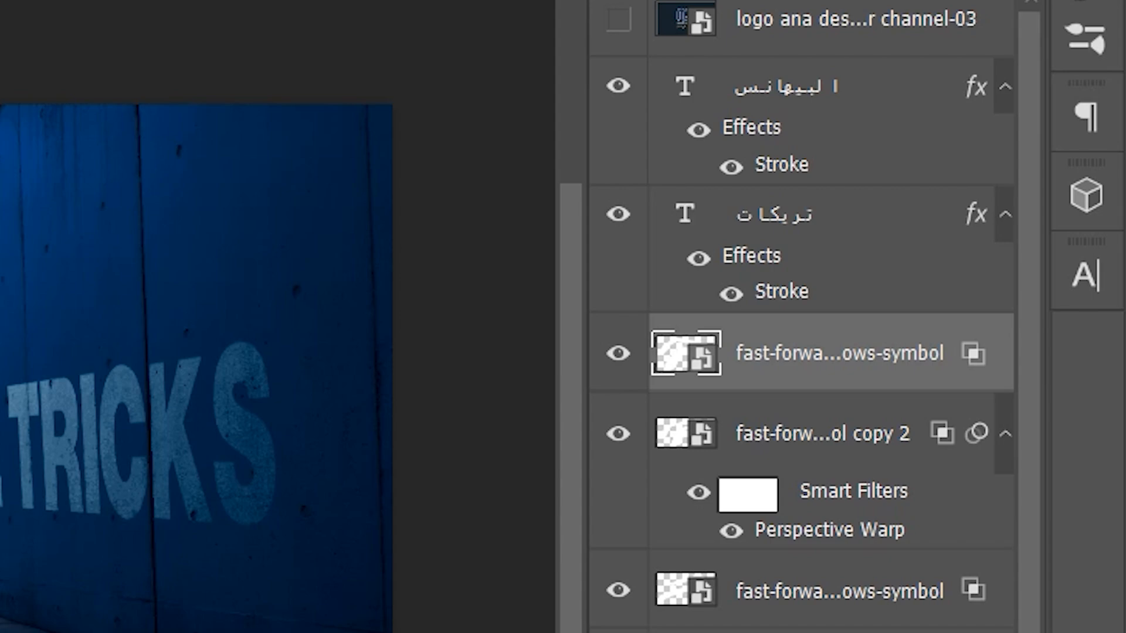
Create a new layer beneath the two title lines and draw a closed five-point Pen path around the lettering.
{"action": "key", "text": "ctrl+shift+alt+n"}
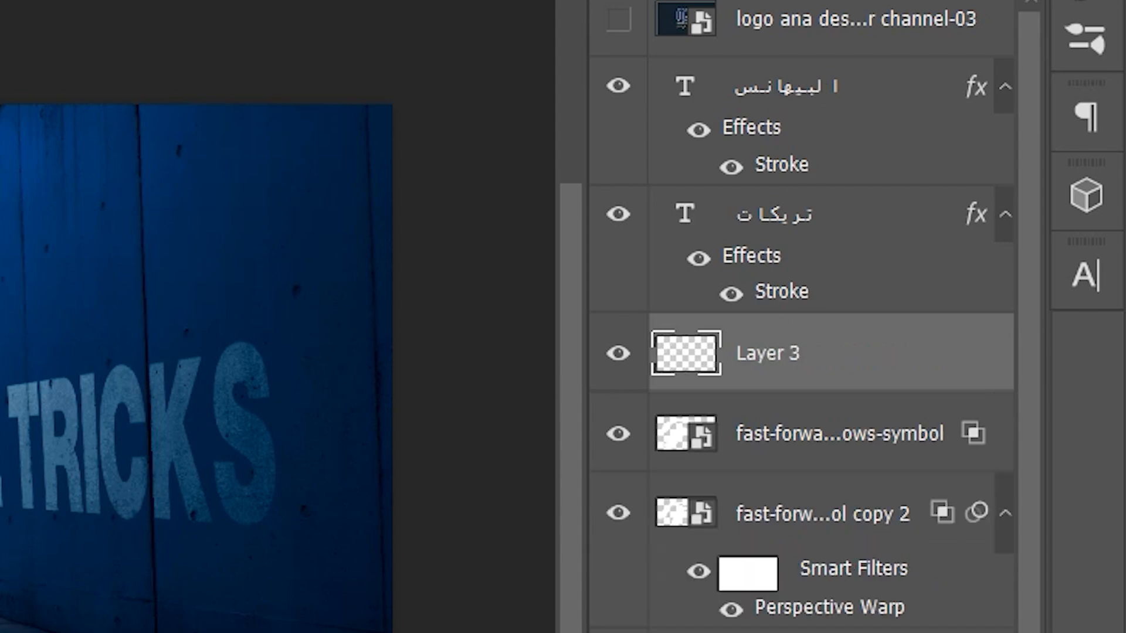
{"action": "left_click", "coordinate": [319, 467]}
{"action": "left_click", "coordinate": [417, 305]}
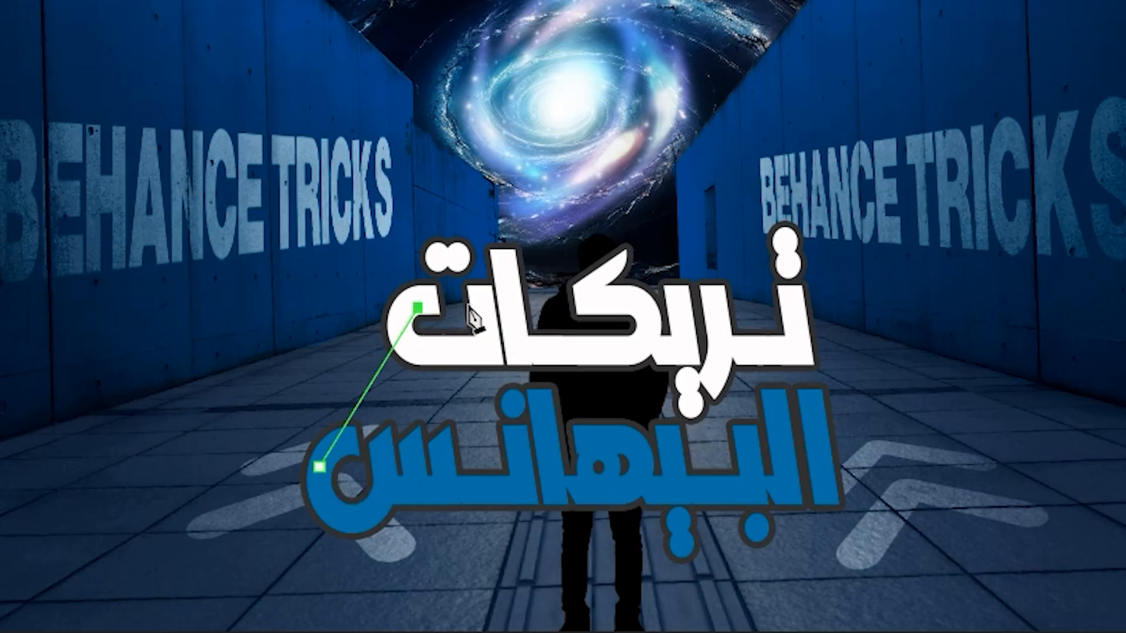
{"action": "left_click", "coordinate": [783, 300]}
{"action": "left_click", "coordinate": [828, 486]}
{"action": "left_click", "coordinate": [341, 516]}
{"action": "left_click", "coordinate": [318, 466]}
Convert the closed path to a selection with 0 px feather, fill it with black on the layer beneath the title, and deselect.
{"action": "right_click", "coordinate": [500, 432]}
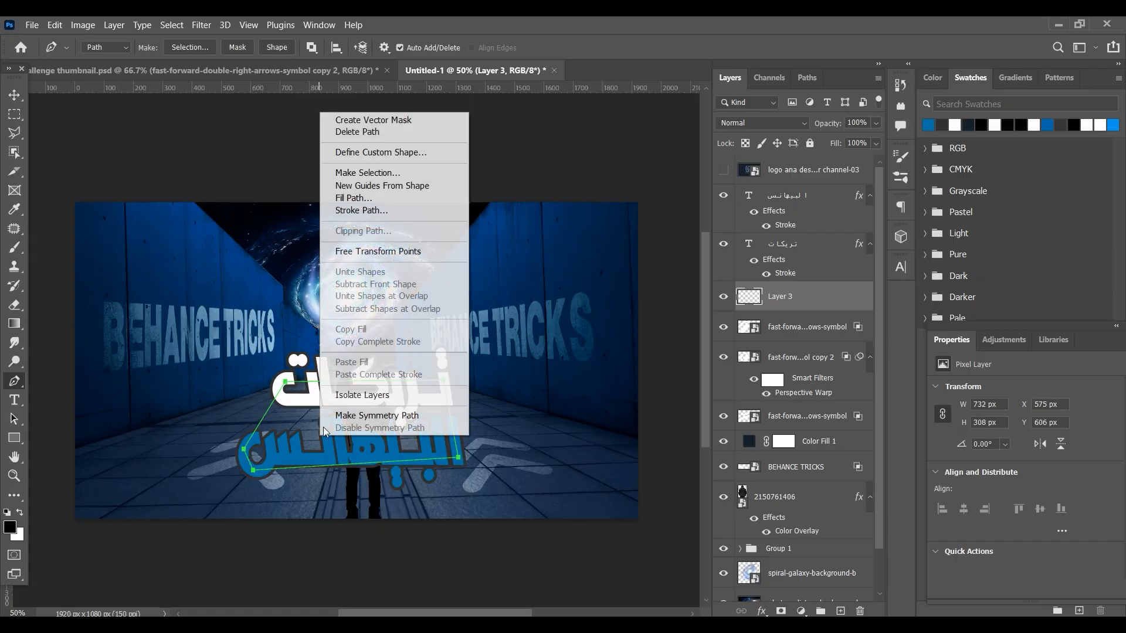
{"action": "left_click", "coordinate": [368, 172]}
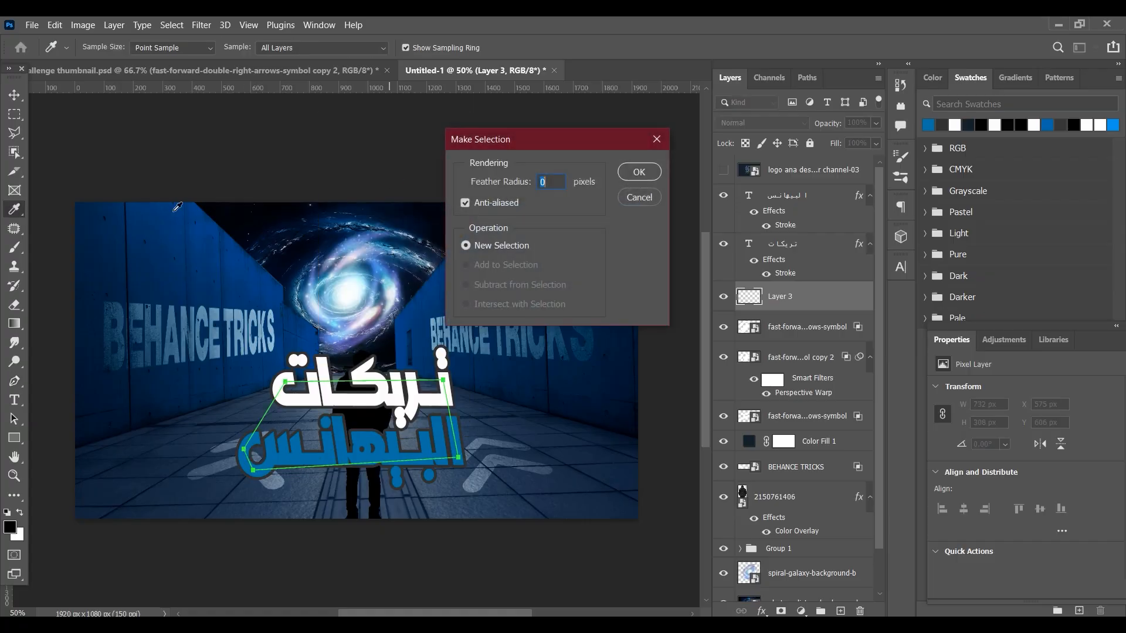
{"action": "left_click", "coordinate": [651, 168]}
{"action": "left_click", "coordinate": [55, 24]}
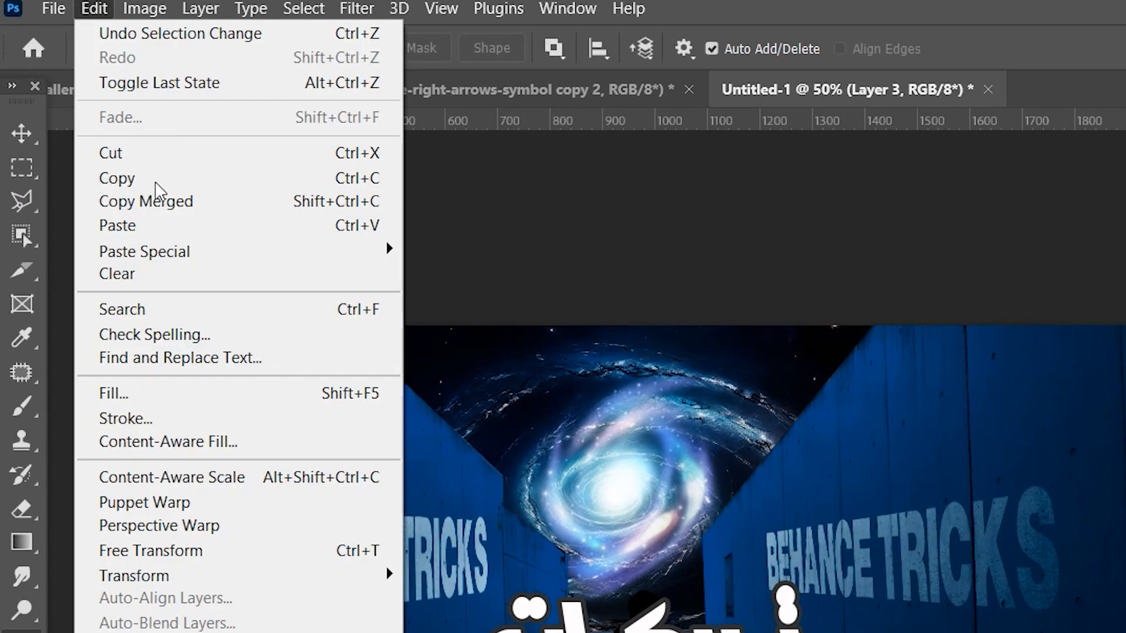
{"action": "left_click", "coordinate": [145, 397]}
{"action": "left_click", "coordinate": [580, 256]}
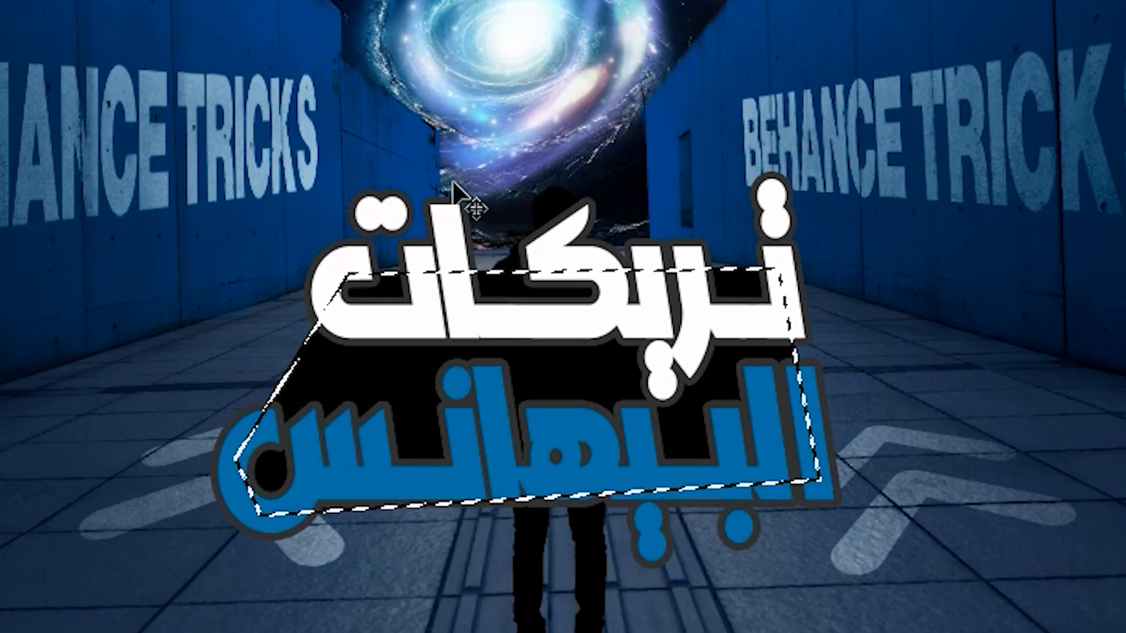
{"action": "key", "text": "ctrl+d"}
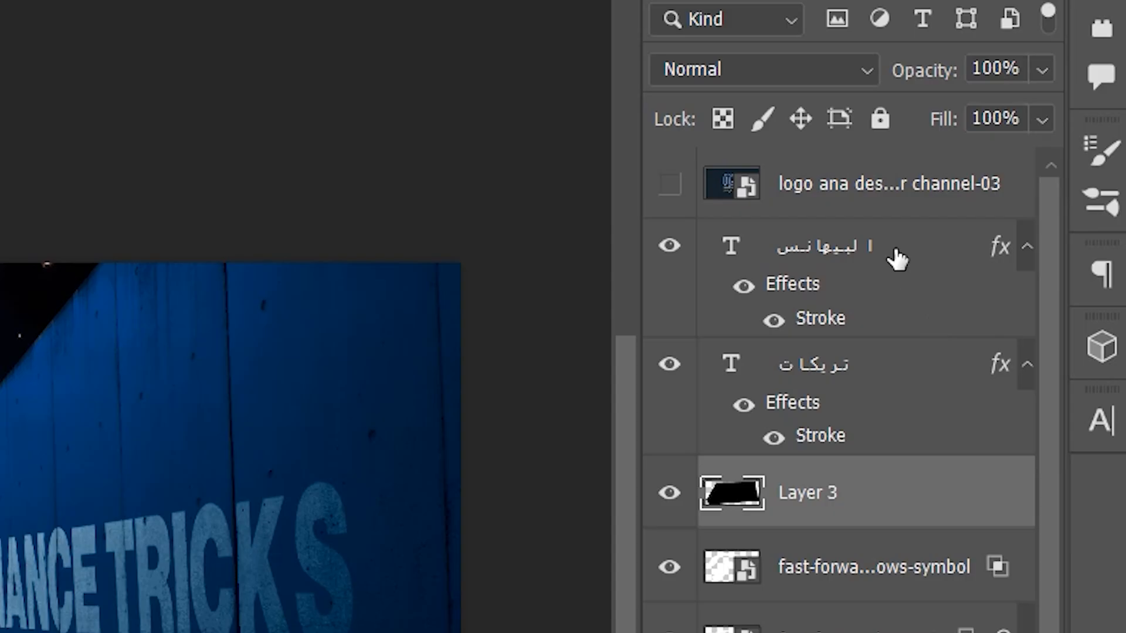
Group the البيهانس and تريكات text layers together.
{"action": "left_click", "coordinate": [856, 252]}
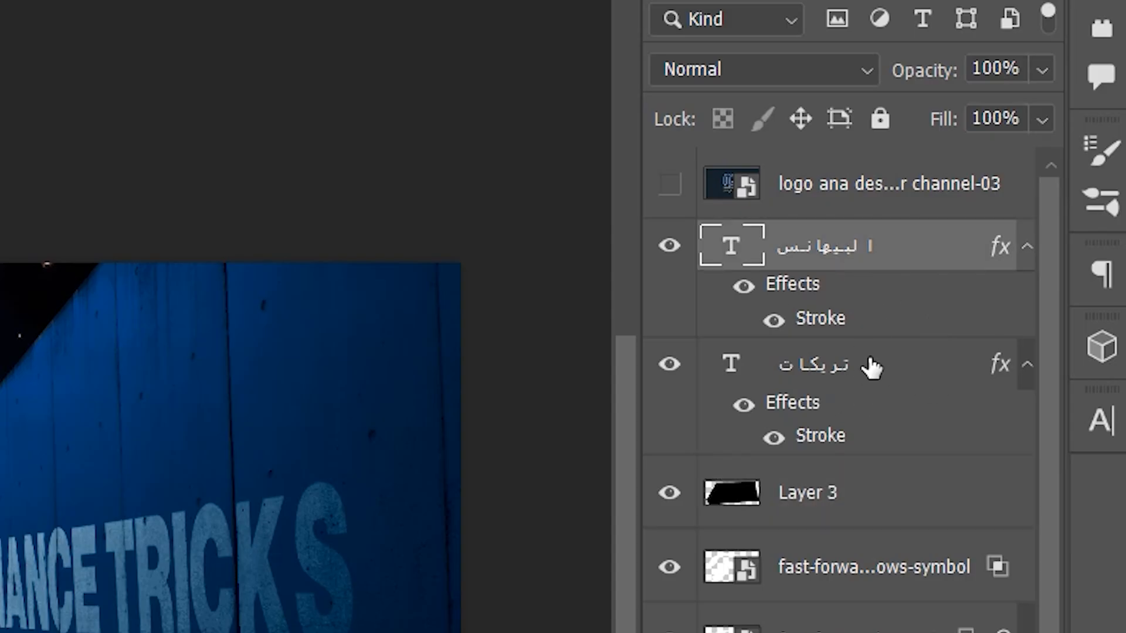
{"action": "left_click", "coordinate": [857, 373], "text": "shift"}
{"action": "right_click", "coordinate": [847, 380]}
{"action": "key", "text": "Escape"}
{"action": "key", "text": "ctrl+g"}
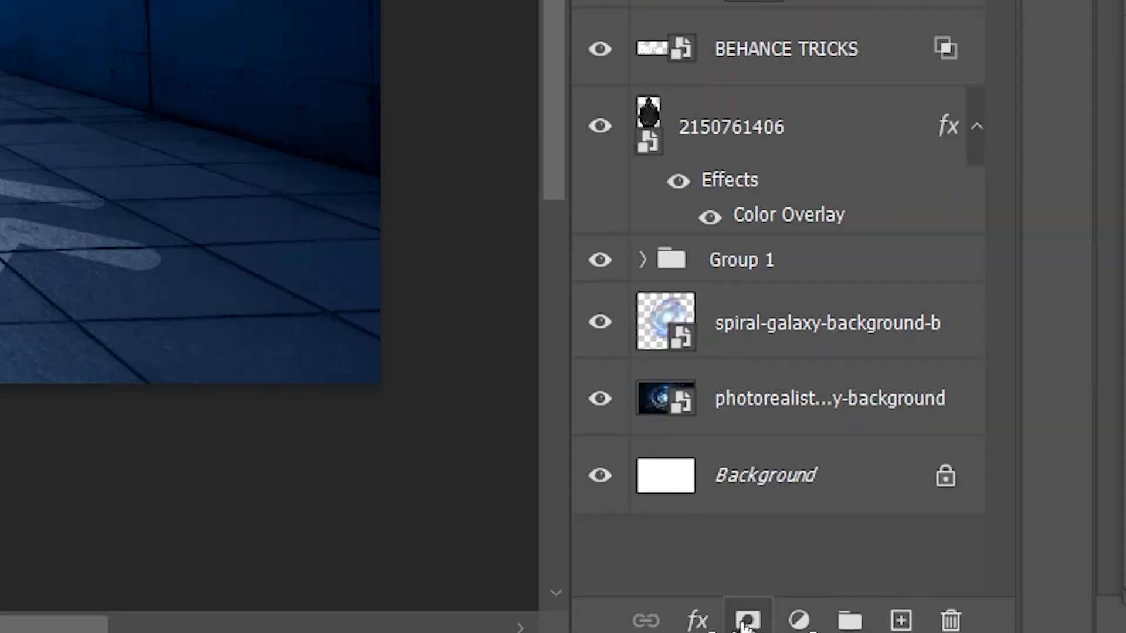
Add a black Drop Shadow to the title group with 100% opacity, 137° angle, 32 px distance, 0% spread and 0 px size.
{"action": "left_click", "coordinate": [696, 620]}
{"action": "left_click", "coordinate": [743, 609]}
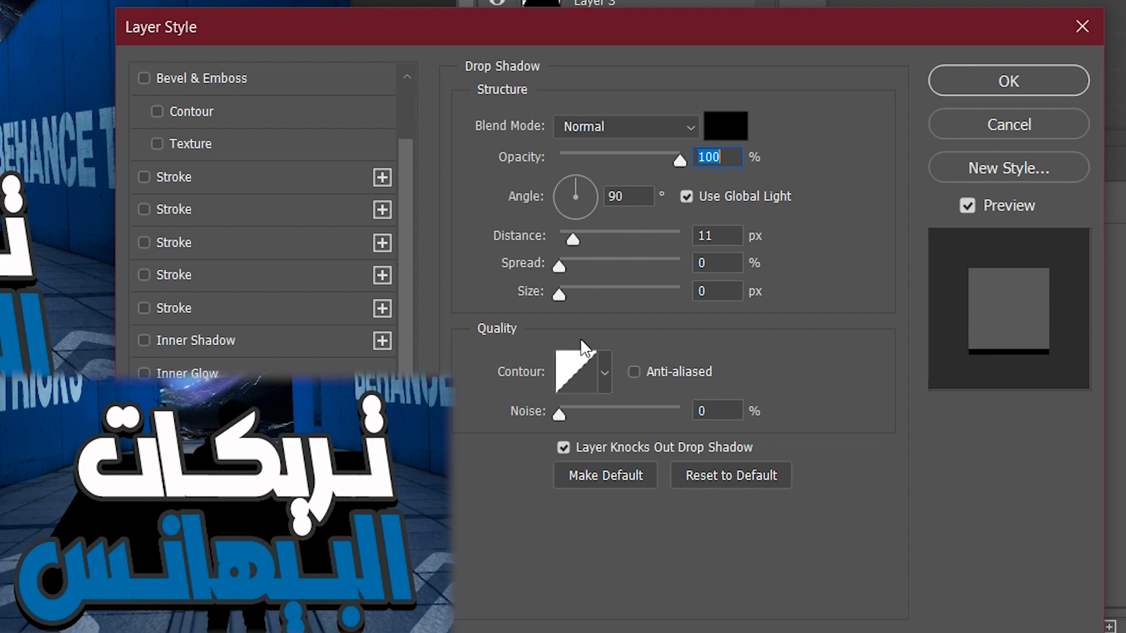
{"action": "left_click_drag", "start_coordinate": [561, 294], "coordinate": [548, 297]}
{"action": "left_click", "coordinate": [700, 157]}
{"action": "left_click_drag", "start_coordinate": [574, 240], "coordinate": [586, 238]}
{"action": "left_click_drag", "start_coordinate": [409, 622], "coordinate": [420, 619]}
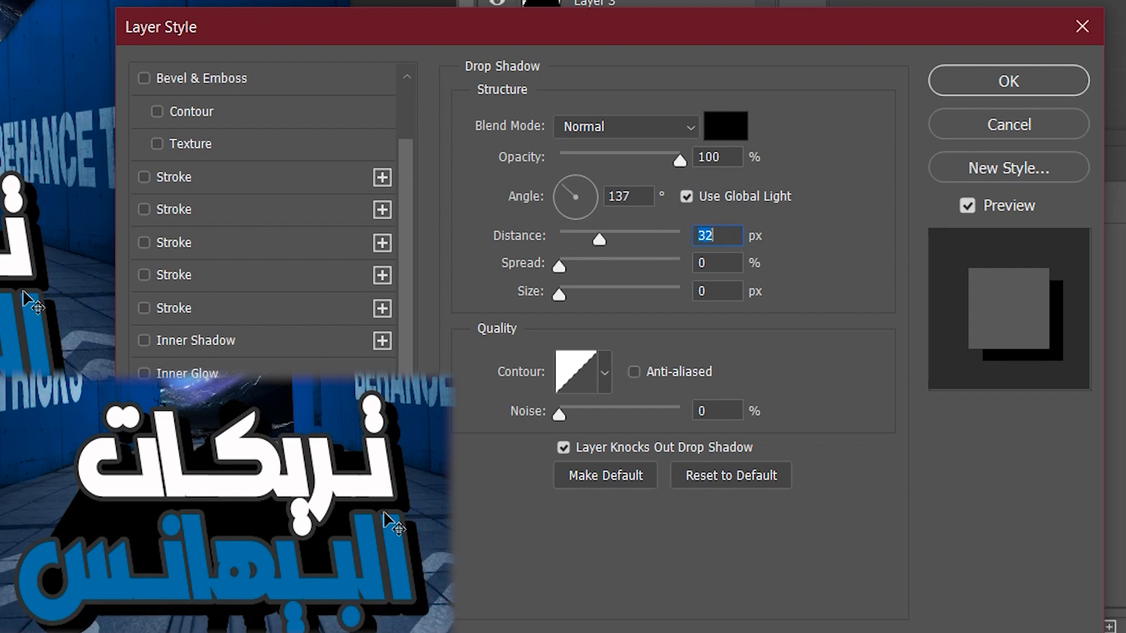
{"action": "left_click", "coordinate": [962, 88]}
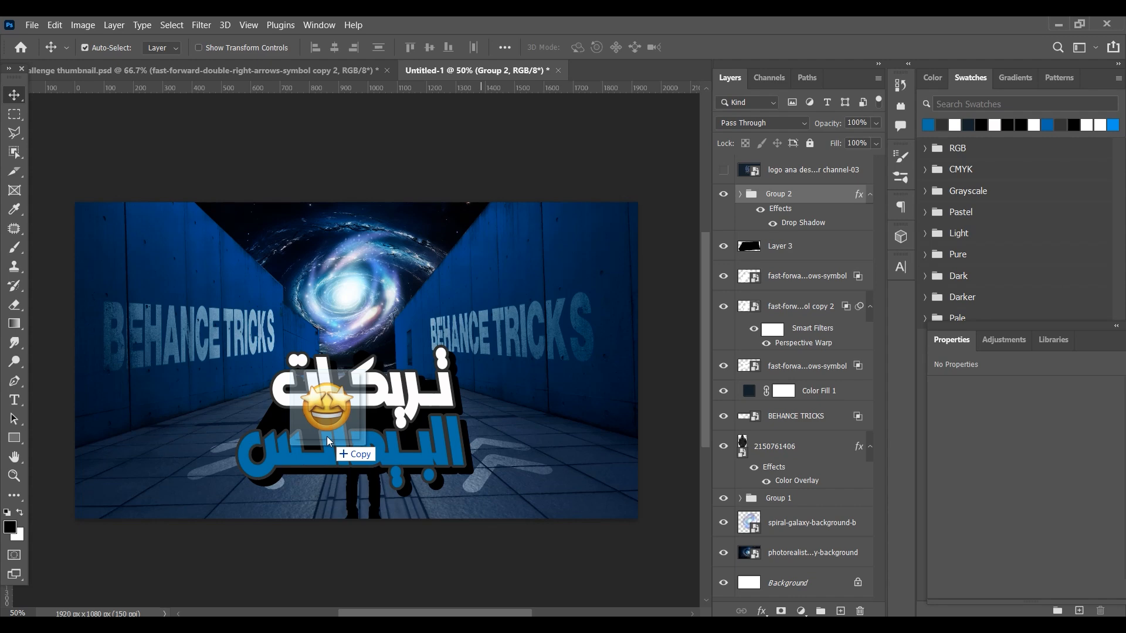
Place the star-eyed emoji small beside تريكات, beneath the title group, and give it a 10 px dark grey outside Stroke.
{"action": "key", "text": "ctrl+t"}
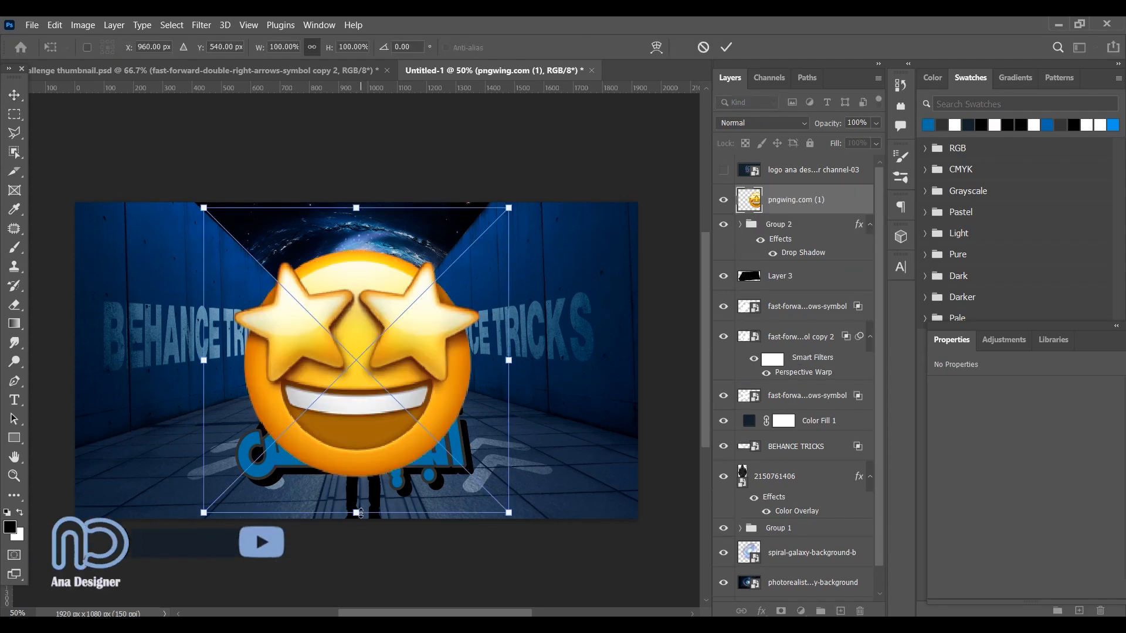
{"action": "left_click_drag", "start_coordinate": [444, 503], "coordinate": [251, 448]}
{"action": "left_click_drag", "start_coordinate": [366, 481], "coordinate": [367, 425]}
{"action": "left_click_drag", "start_coordinate": [399, 311], "coordinate": [385, 329]}
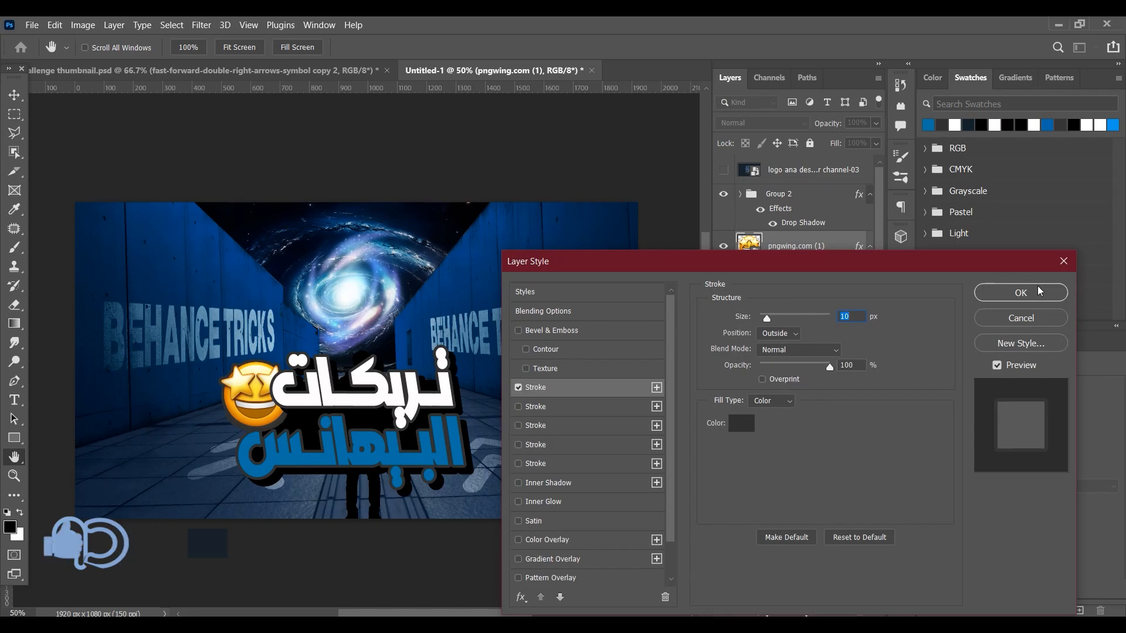
{"action": "left_click", "coordinate": [1020, 292]}
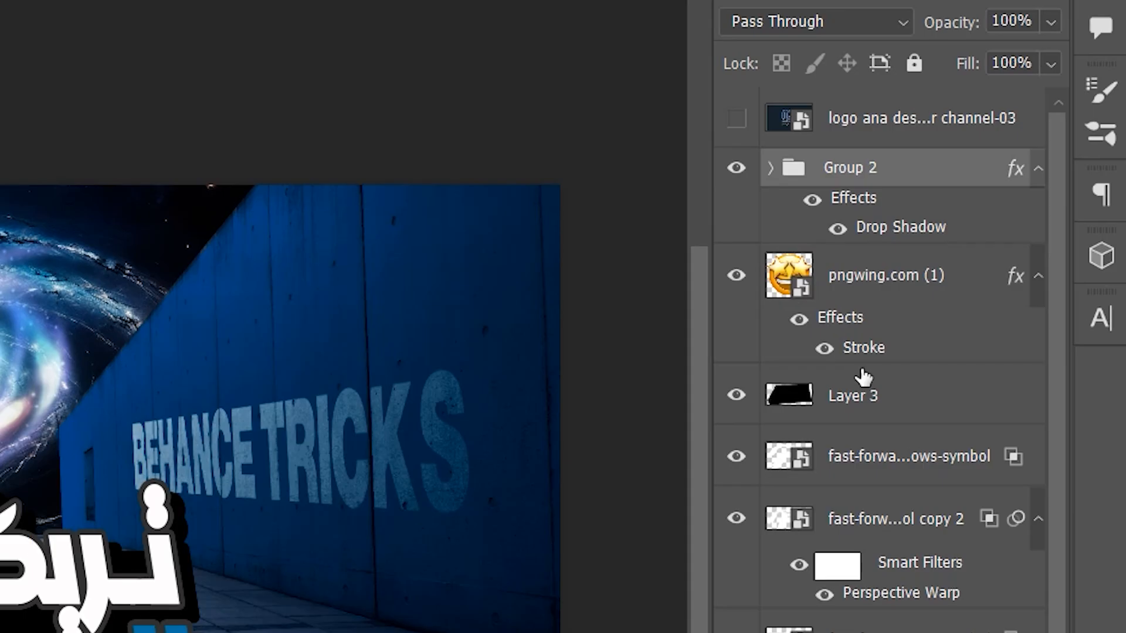
Skew the title group, emoji and black backing shape together by about -5.2° so their right side rises.
{"action": "left_click", "coordinate": [868, 403], "text": "shift"}
{"action": "key", "text": "ctrl+t"}
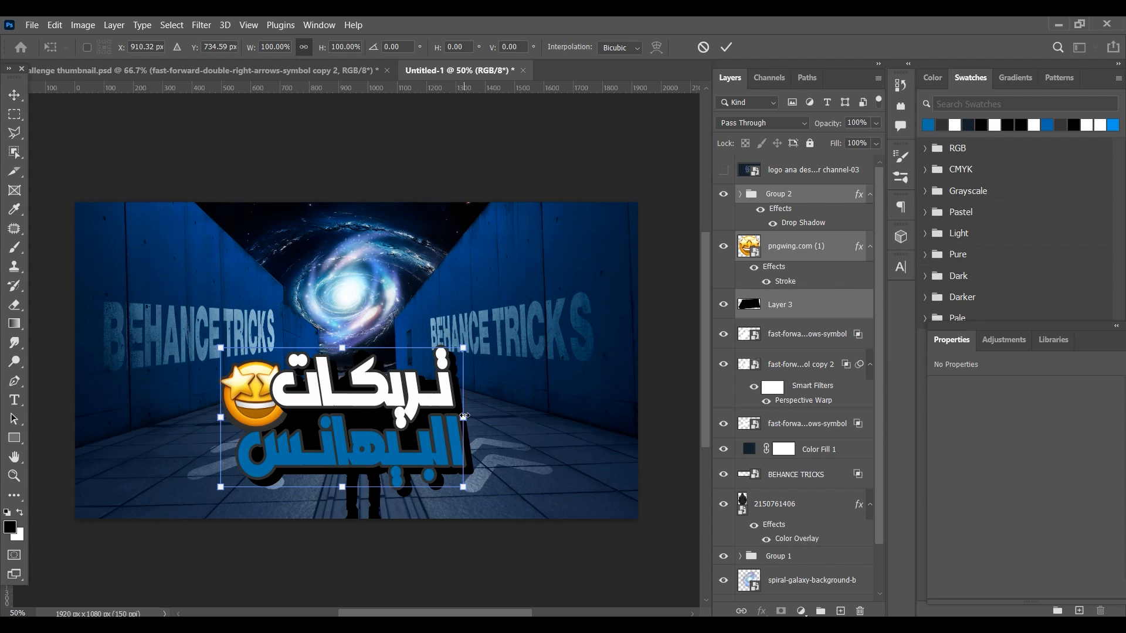
{"action": "left_click_drag", "start_coordinate": [464, 417], "coordinate": [467, 407]}
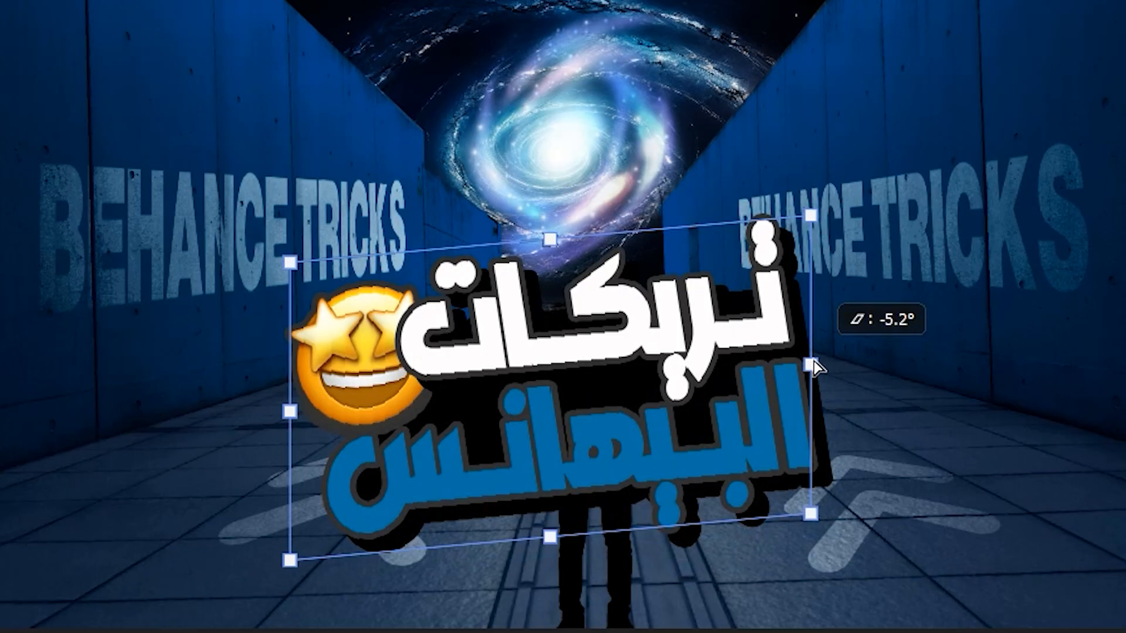
{"action": "left_click_drag", "start_coordinate": [814, 366], "coordinate": [815, 367]}
{"action": "key", "text": "Return"}
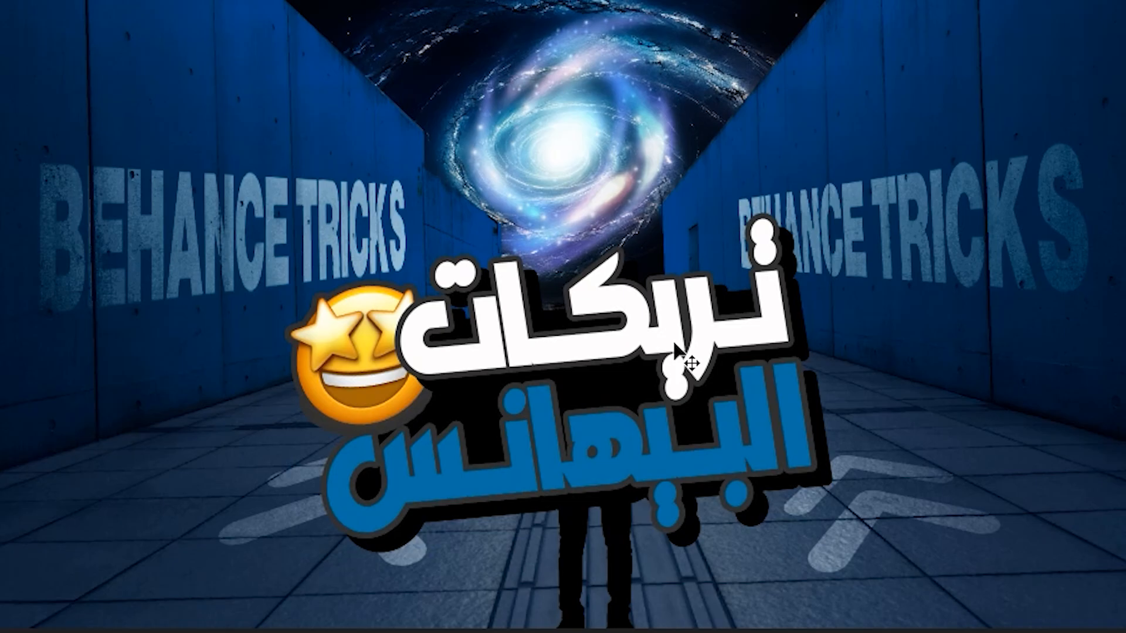
Scale the title group, emoji and backing to about 60.64%, rotate them about -7.21°, and place them over the galaxy above the man's head.
{"action": "key", "text": "ctrl+t"}
{"action": "left_click_drag", "start_coordinate": [554, 557], "coordinate": [554, 486]}
{"action": "left_click_drag", "start_coordinate": [631, 381], "coordinate": [674, 162]}
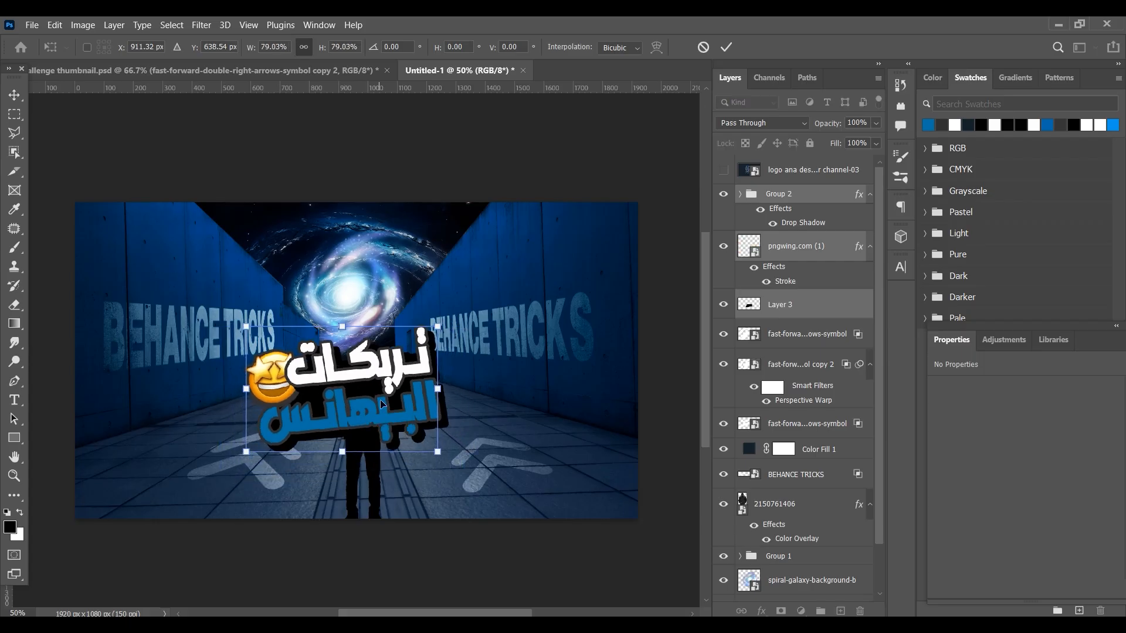
{"action": "left_click_drag", "start_coordinate": [403, 301], "coordinate": [393, 317]}
{"action": "mouse_move", "coordinate": [353, 363]}
{"action": "left_mouse_down"}
{"action": "mouse_move", "coordinate": [353, 335]}
{"action": "mouse_move", "coordinate": [355, 345]}
{"action": "left_mouse_up"}
{"action": "left_click_drag", "start_coordinate": [593, 391], "coordinate": [603, 420]}
{"action": "left_click_drag", "start_coordinate": [872, 88], "coordinate": [846, 54]}
{"action": "left_click_drag", "start_coordinate": [607, 321], "coordinate": [627, 295]}
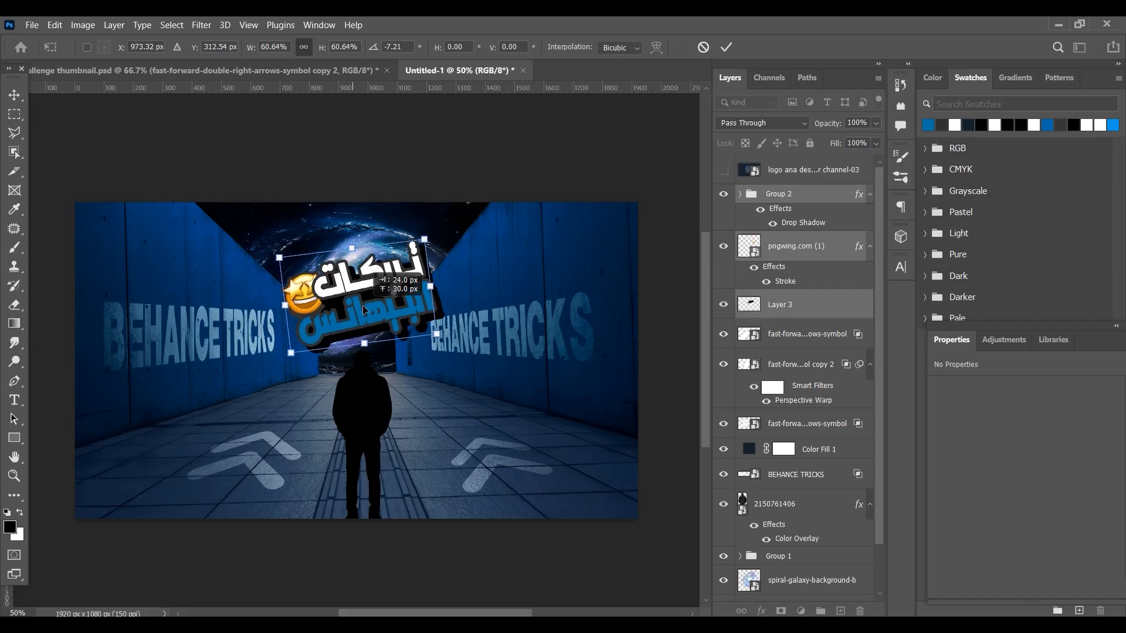
{"action": "left_click_drag", "start_coordinate": [363, 306], "coordinate": [360, 306]}
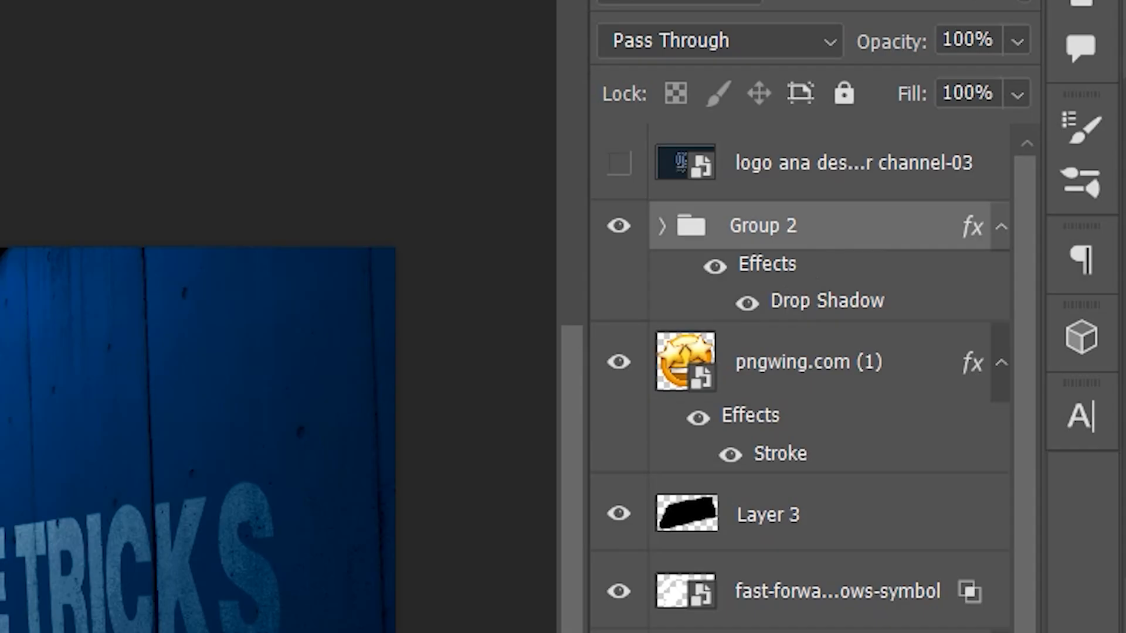
Create a new layer above the title group and dab a blue glow over the lettering with a 400 px soft round brush.
{"action": "key", "text": "ctrl+shift+alt+n"}
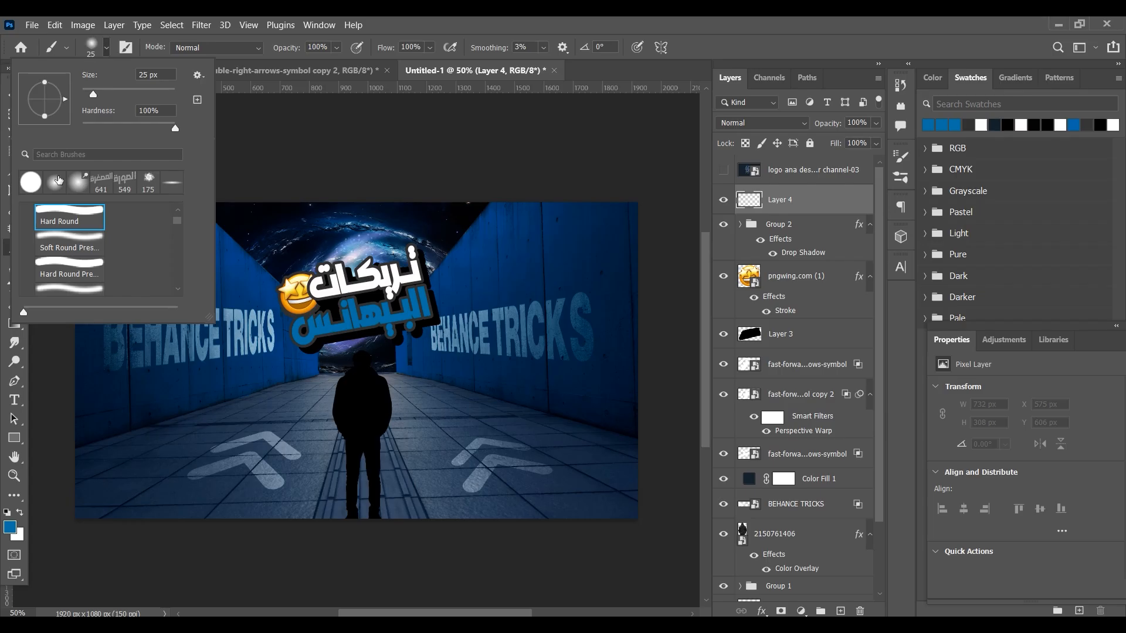
{"action": "left_click", "coordinate": [69, 279]}
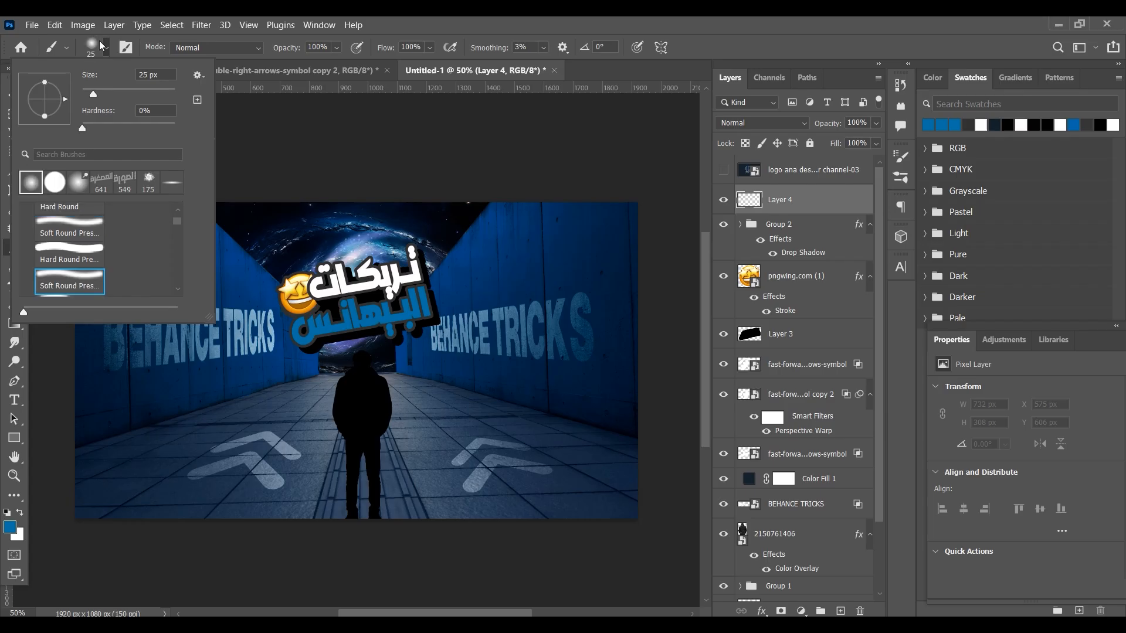
{"action": "left_click", "coordinate": [88, 46]}
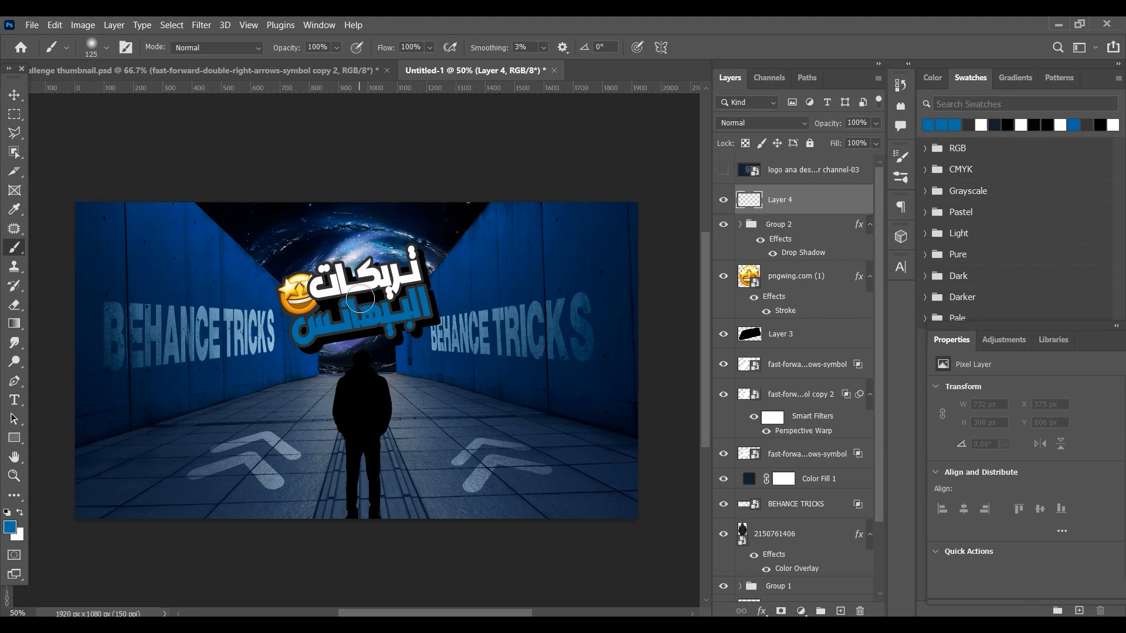
{"action": "key", "text": "bracketright"}
{"action": "key", "text": "bracketright"}
{"action": "left_click", "coordinate": [360, 302]}
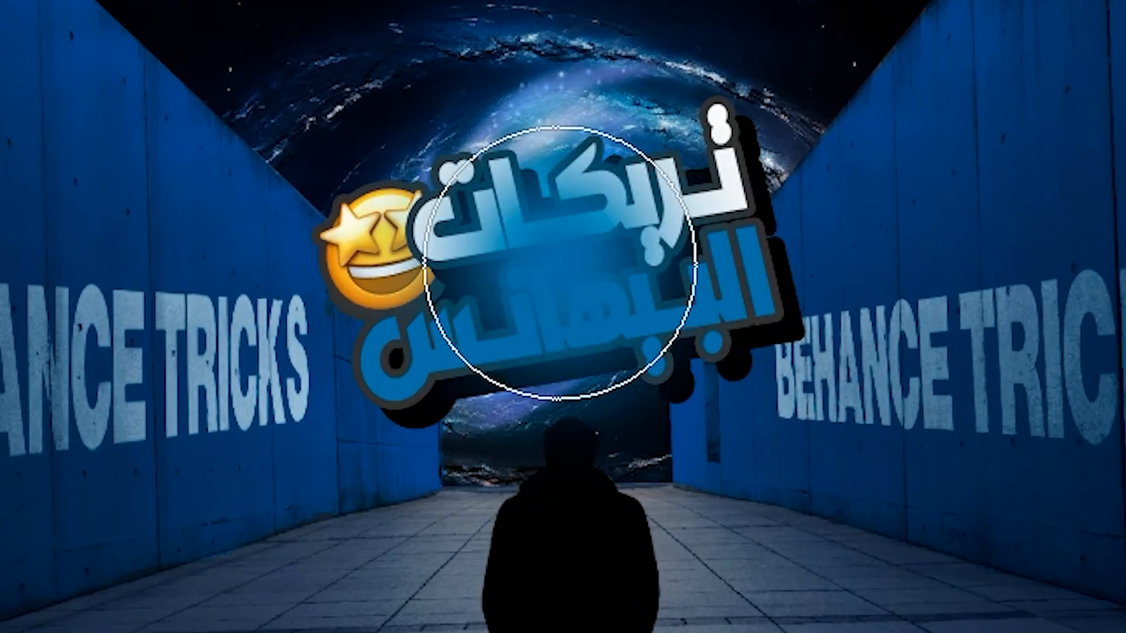
{"action": "left_click", "coordinate": [598, 292]}
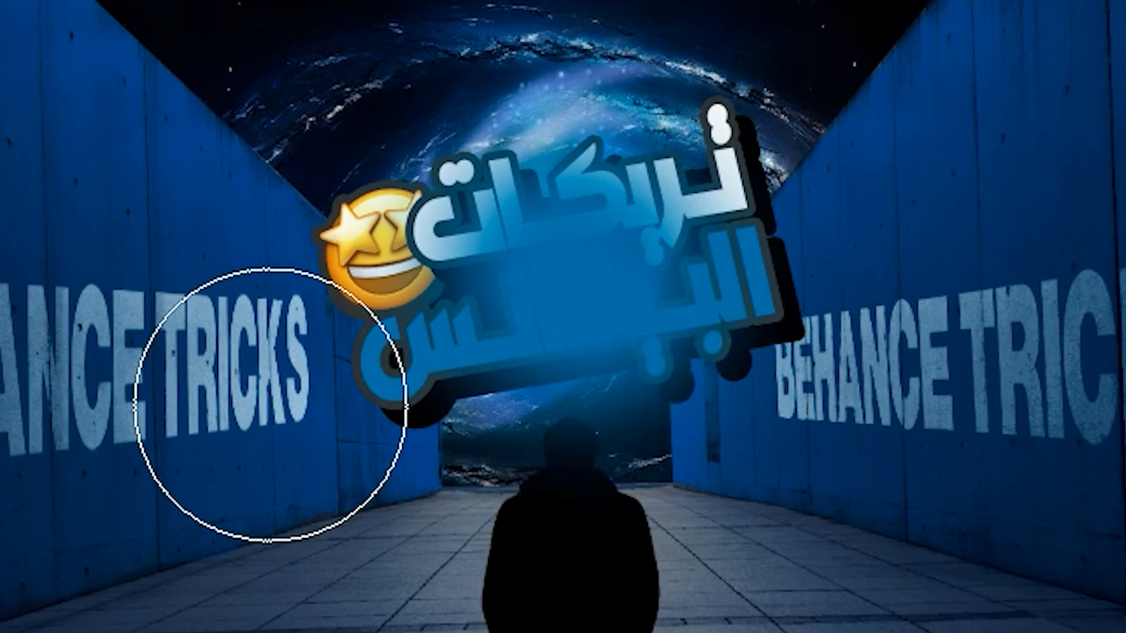
{"action": "left_click", "coordinate": [414, 243]}
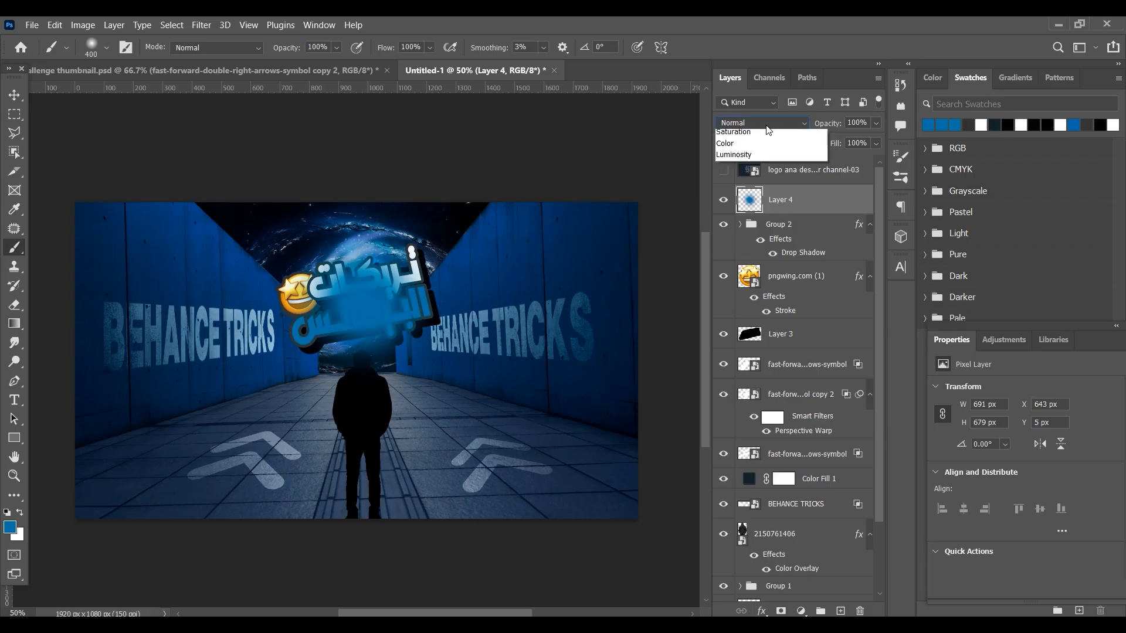
Set the blue glow layer's blend mode to Screen and lower its opacity slightly.
{"action": "left_click", "coordinate": [761, 122]}
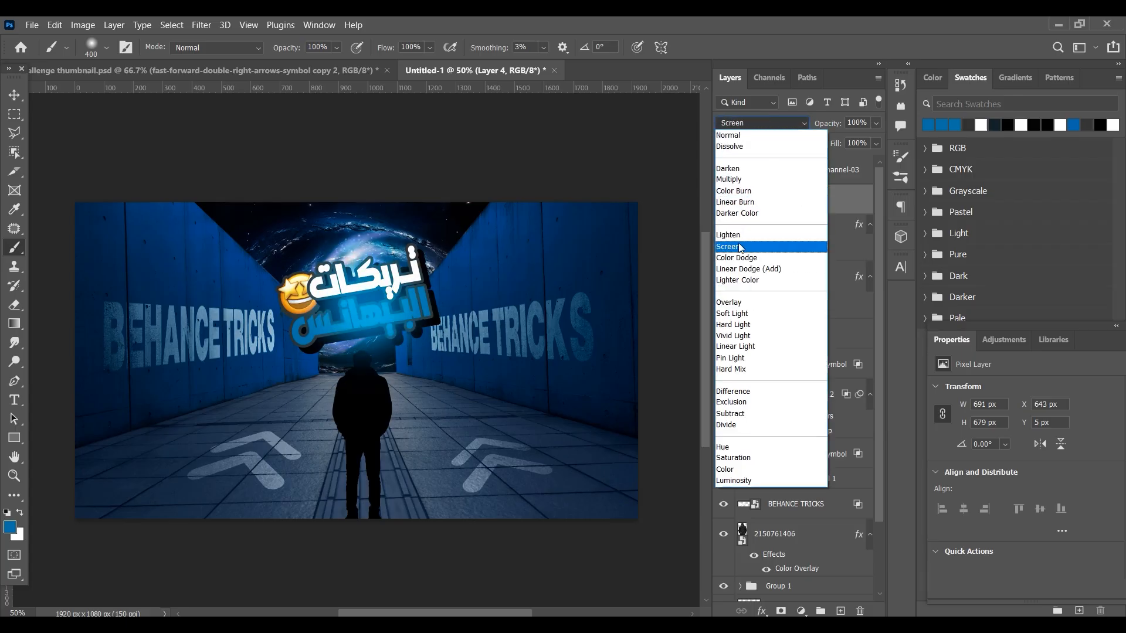
{"action": "left_click", "coordinate": [740, 246]}
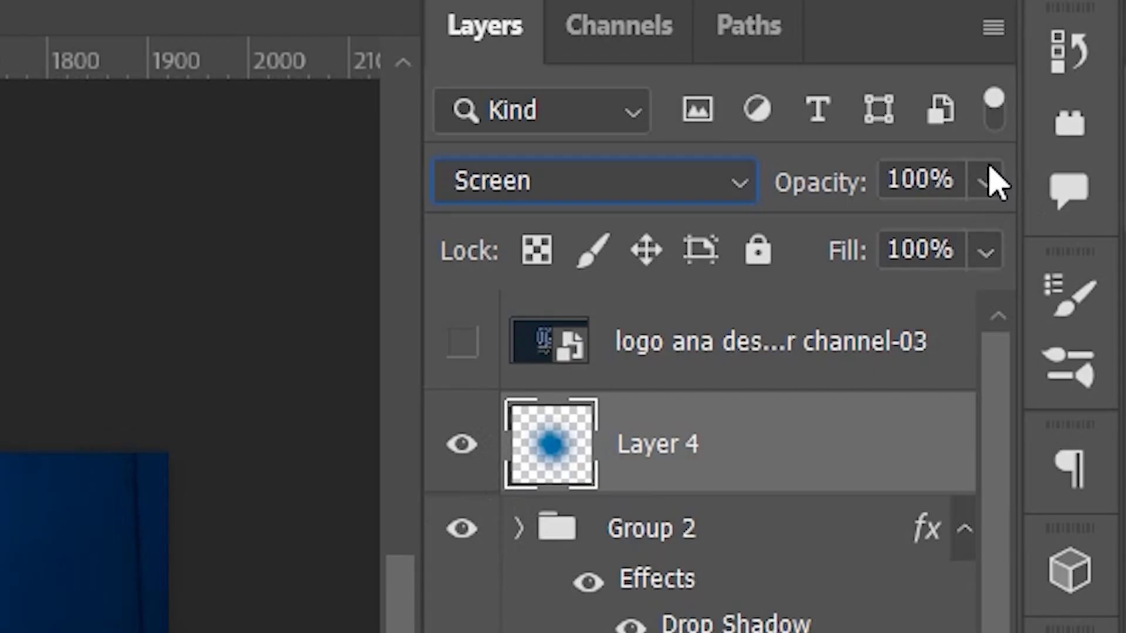
{"action": "left_click", "coordinate": [875, 123]}
{"action": "left_click_drag", "start_coordinate": [874, 139], "coordinate": [868, 140]}
{"action": "left_click_drag", "start_coordinate": [963, 242], "coordinate": [952, 239]}
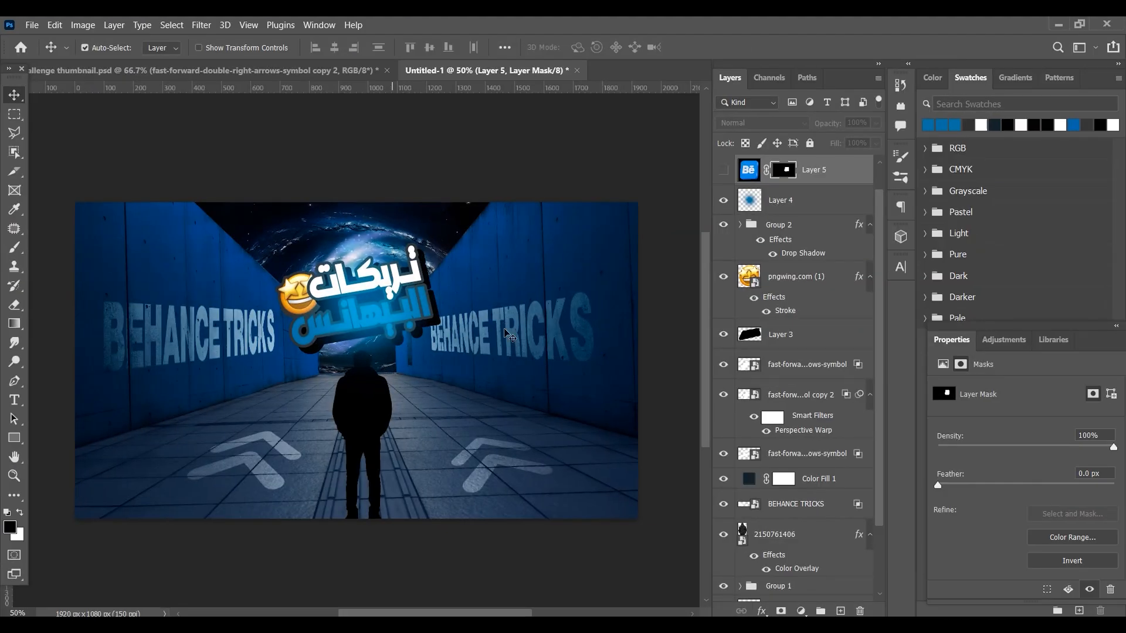
Show the Behance logo layer, scale it to about 28.89%, rotate it about -26.89°, and place it above the emoji.
{"action": "left_click", "coordinate": [724, 170]}
{"action": "left_click_drag", "start_coordinate": [446, 337], "coordinate": [319, 387]}
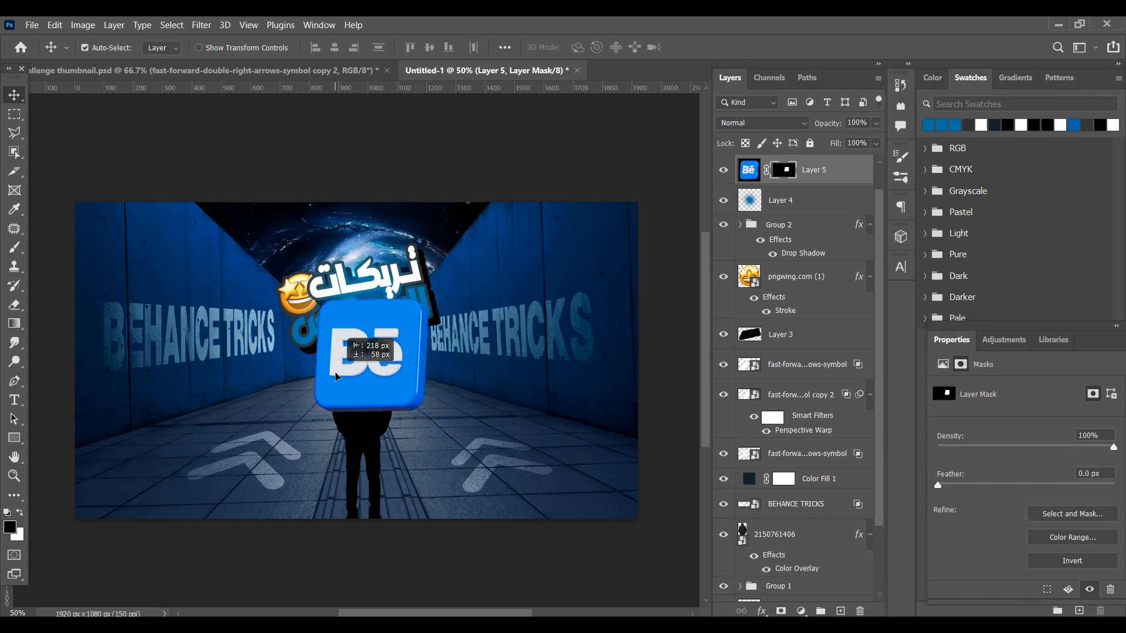
{"action": "key", "text": "ctrl+t"}
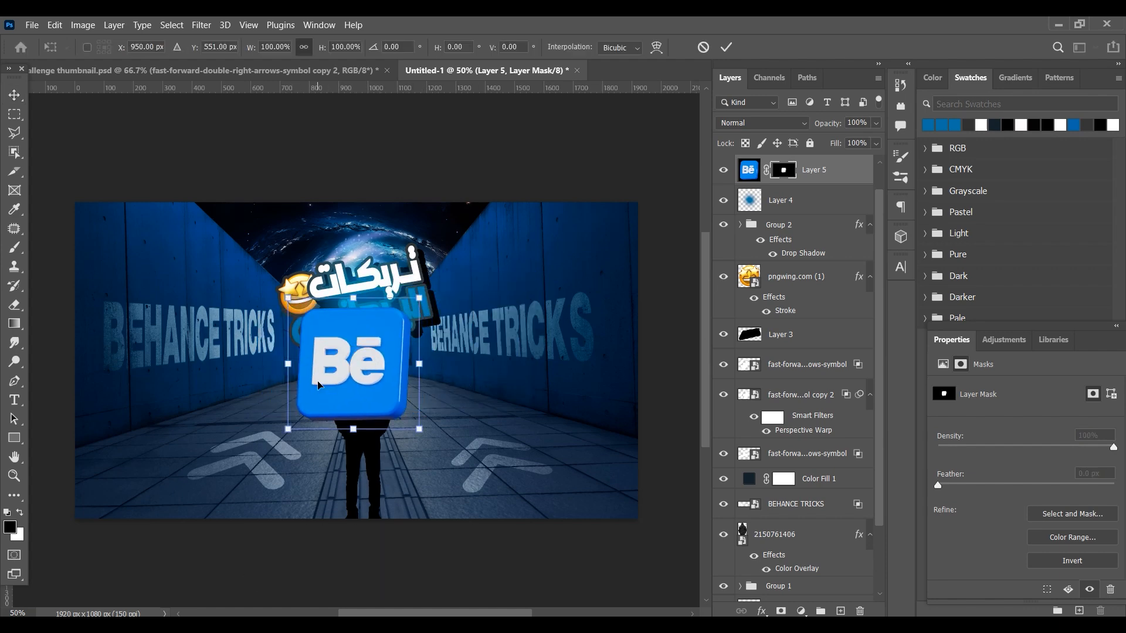
{"action": "left_click_drag", "start_coordinate": [358, 298], "coordinate": [301, 226]}
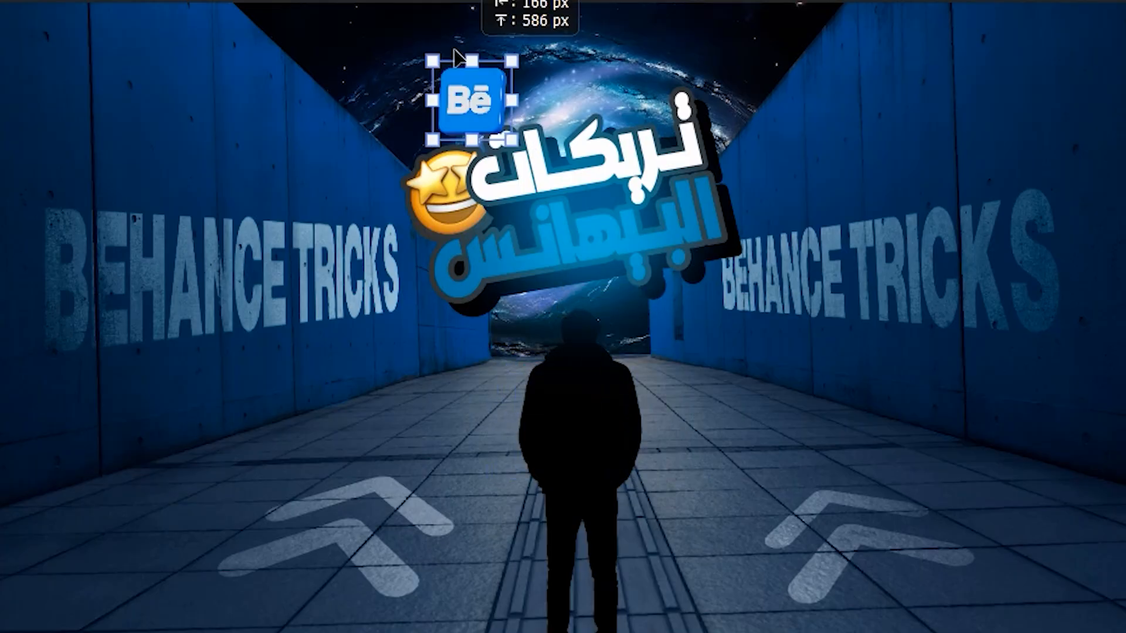
{"action": "left_click_drag", "start_coordinate": [454, 51], "coordinate": [434, 64]}
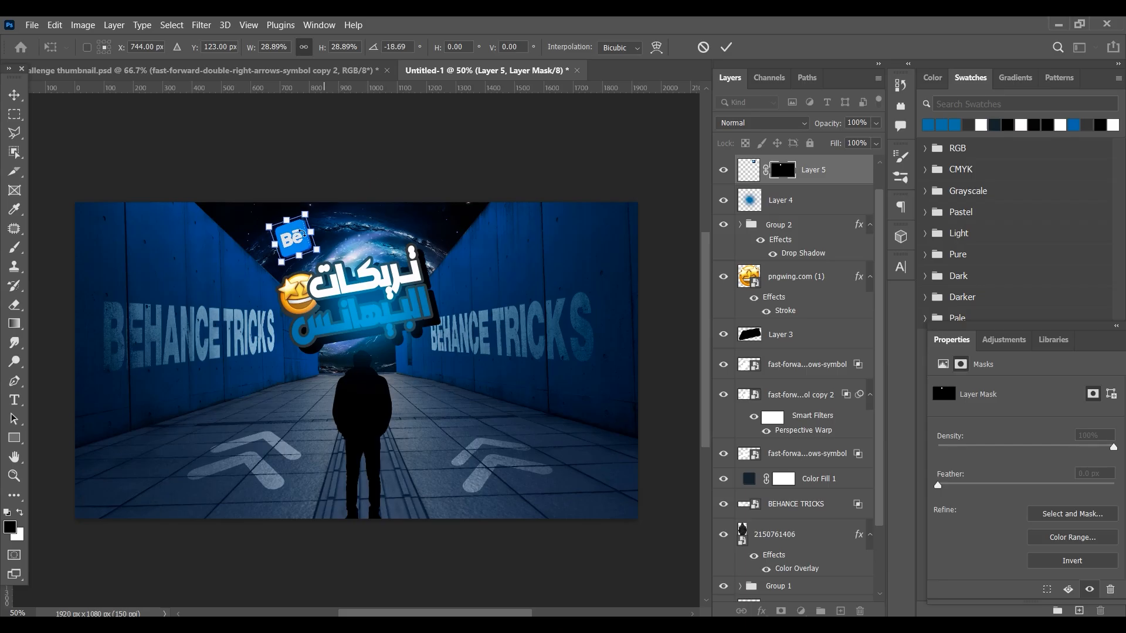
{"action": "left_click_drag", "start_coordinate": [446, 81], "coordinate": [459, 88]}
{"action": "left_click_drag", "start_coordinate": [320, 199], "coordinate": [316, 195]}
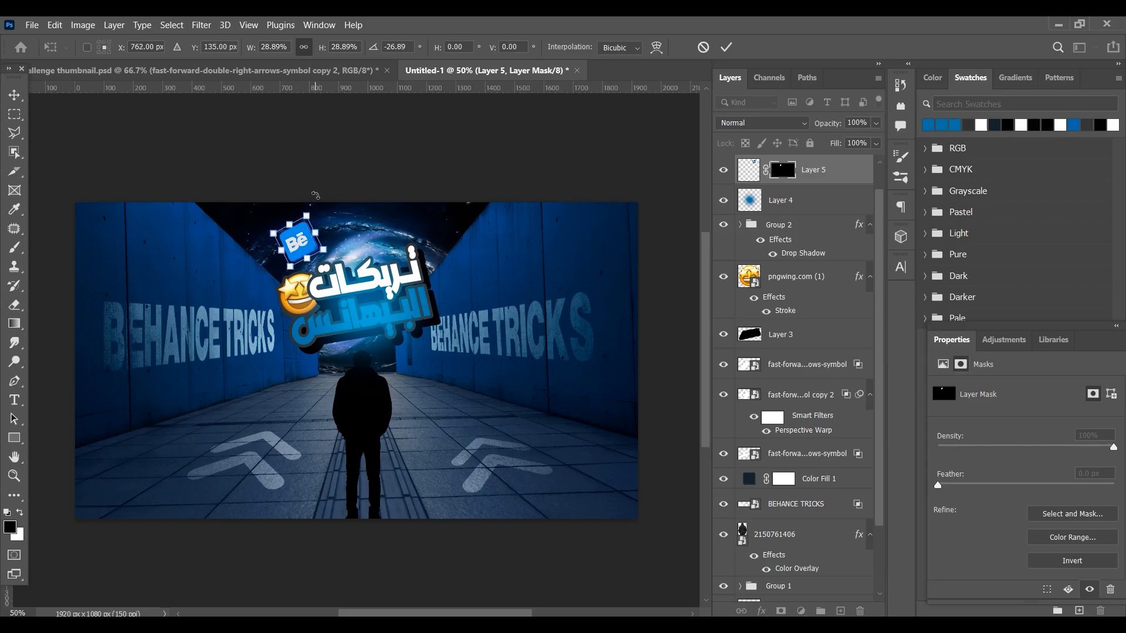
{"action": "key", "text": "Return"}
Duplicate the Behance logo to the title's upper right, shrink the copy and rotate it to tilt the other way.
{"action": "left_click_drag", "start_coordinate": [302, 243], "coordinate": [434, 230]}
{"action": "key", "text": "ctrl+t"}
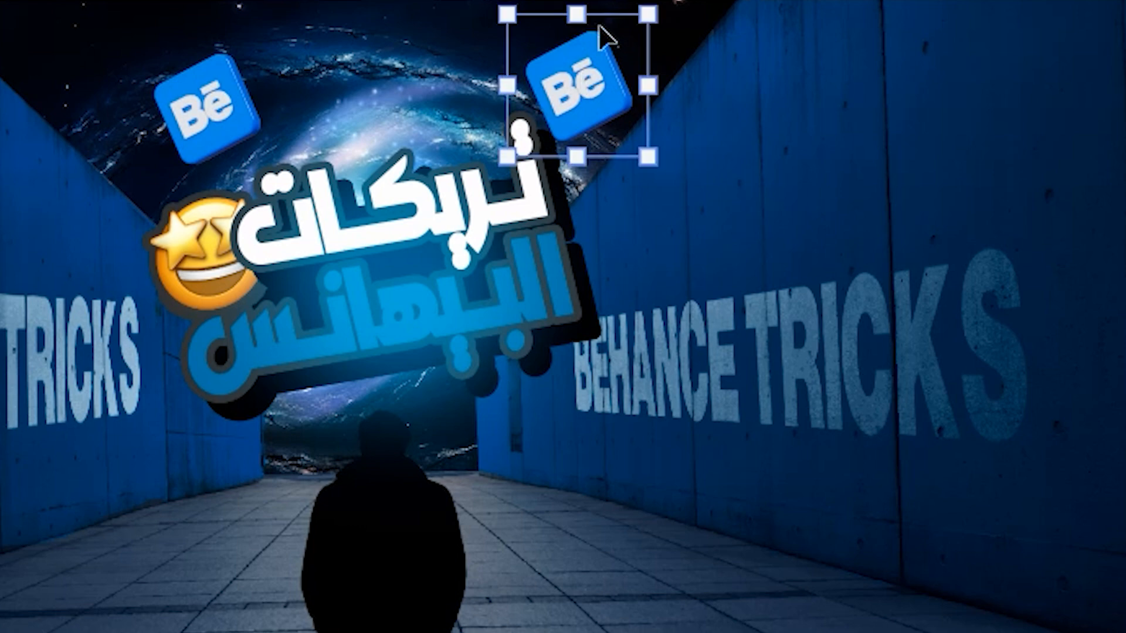
{"action": "left_click_drag", "start_coordinate": [577, 13], "coordinate": [578, 58]}
{"action": "left_click_drag", "start_coordinate": [702, 33], "coordinate": [724, 138]}
{"action": "key", "text": "Return"}
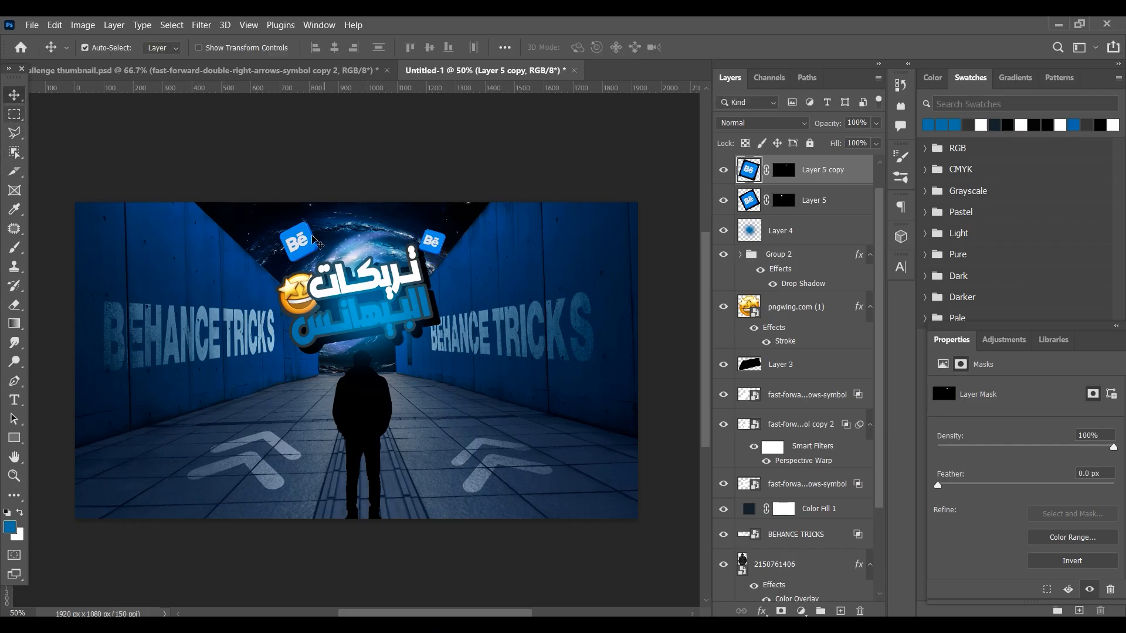
Duplicate the Behance logo onto the left wall, enlarge the copy to about 190%, and tilt it the other way above the wall text.
{"action": "left_click_drag", "start_coordinate": [301, 248], "coordinate": [191, 274]}
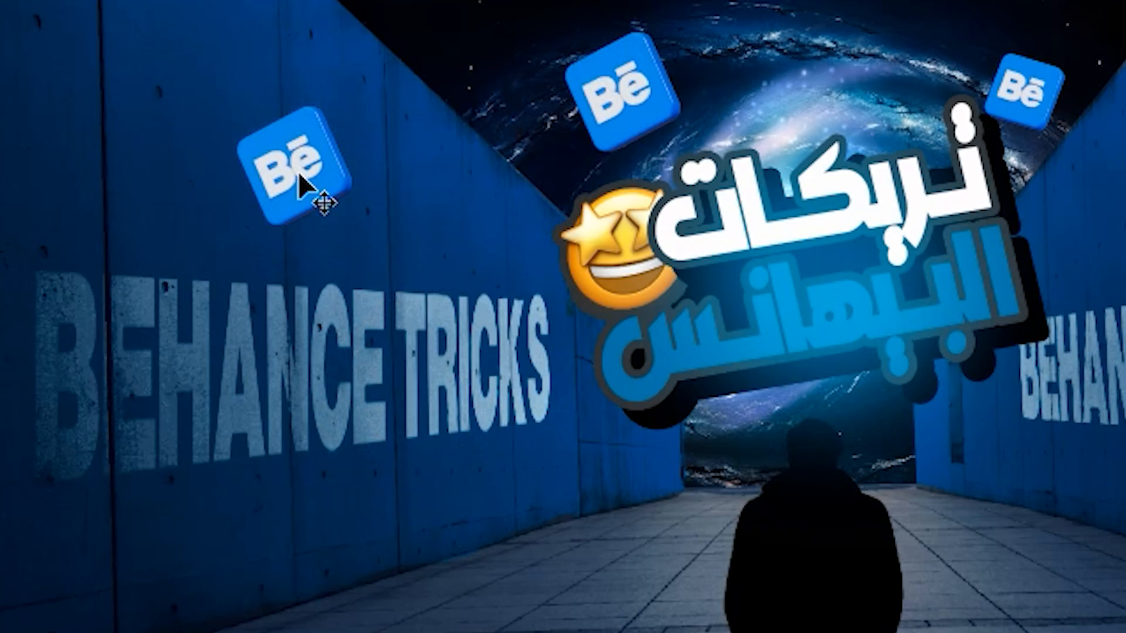
{"action": "left_click_drag", "start_coordinate": [300, 176], "coordinate": [300, 177]}
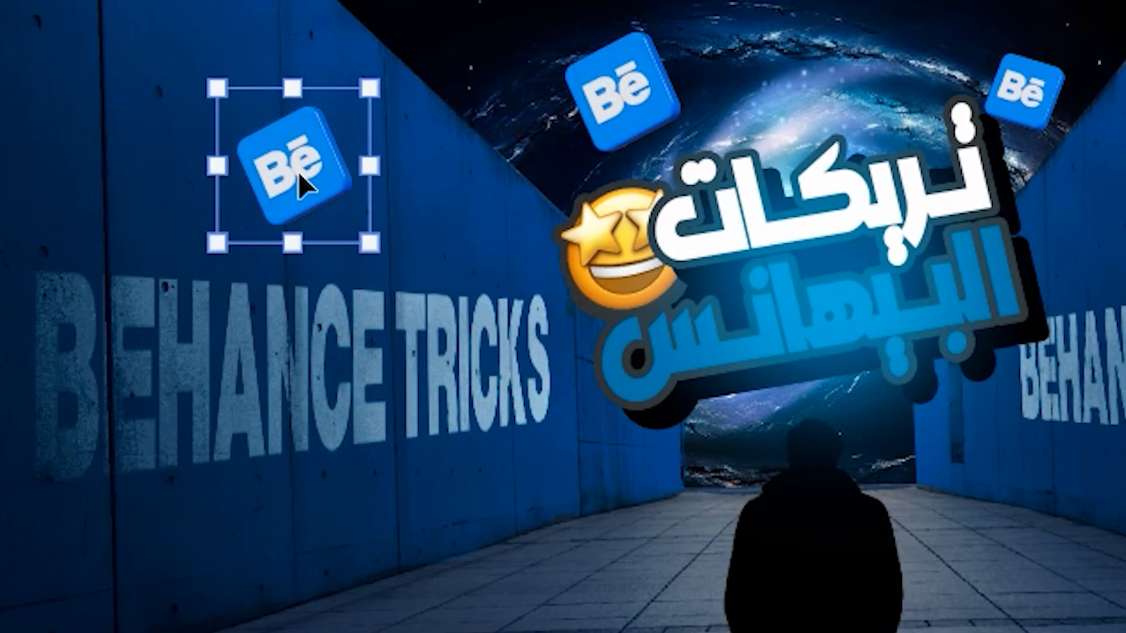
{"action": "left_click_drag", "start_coordinate": [244, 88], "coordinate": [383, 55]}
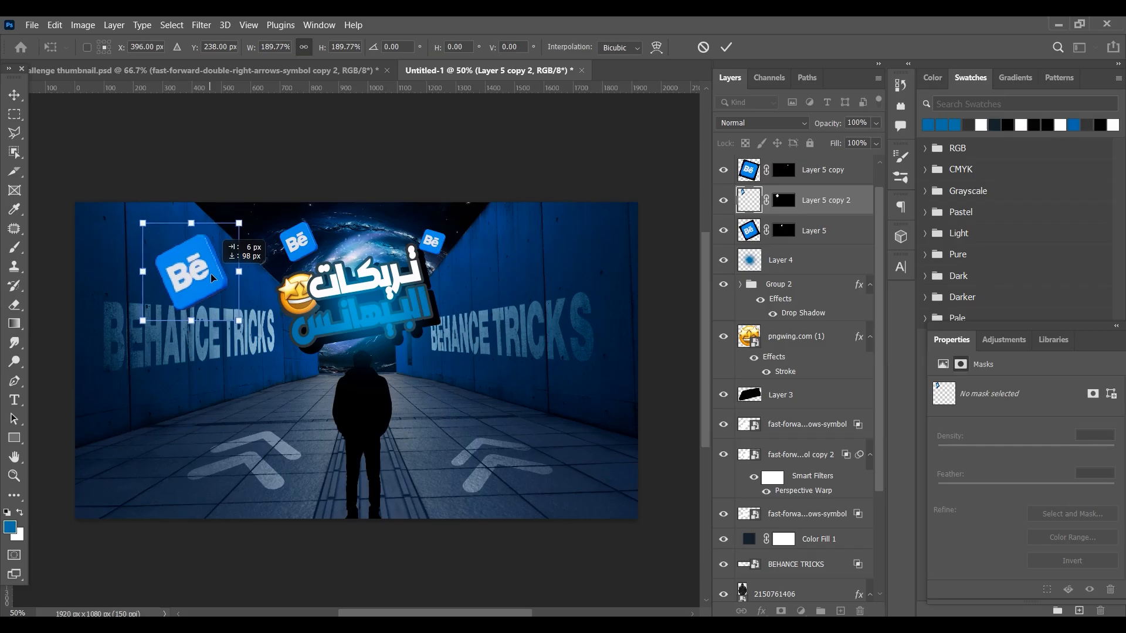
{"action": "left_click_drag", "start_coordinate": [197, 220], "coordinate": [280, 264]}
{"action": "key", "text": "Return"}
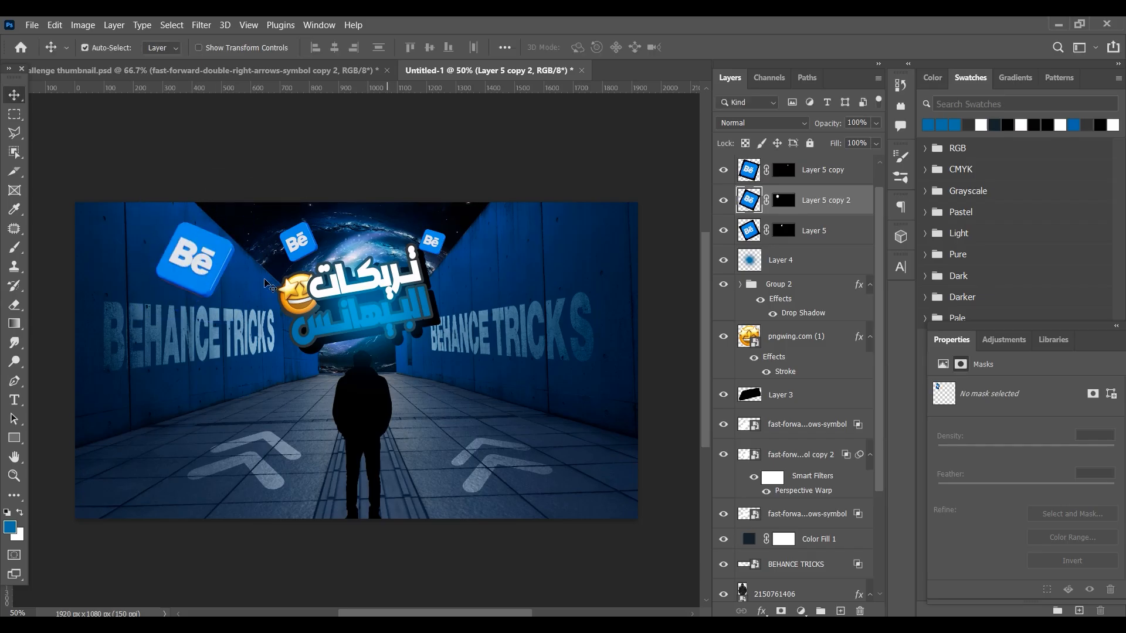
Duplicate the left wall's Behance logo to the lower-right corner of the image and enlarge the copy so it runs off the edge.
{"action": "left_click_drag", "start_coordinate": [217, 268], "coordinate": [610, 487]}
{"action": "key", "text": "ctrl+t"}
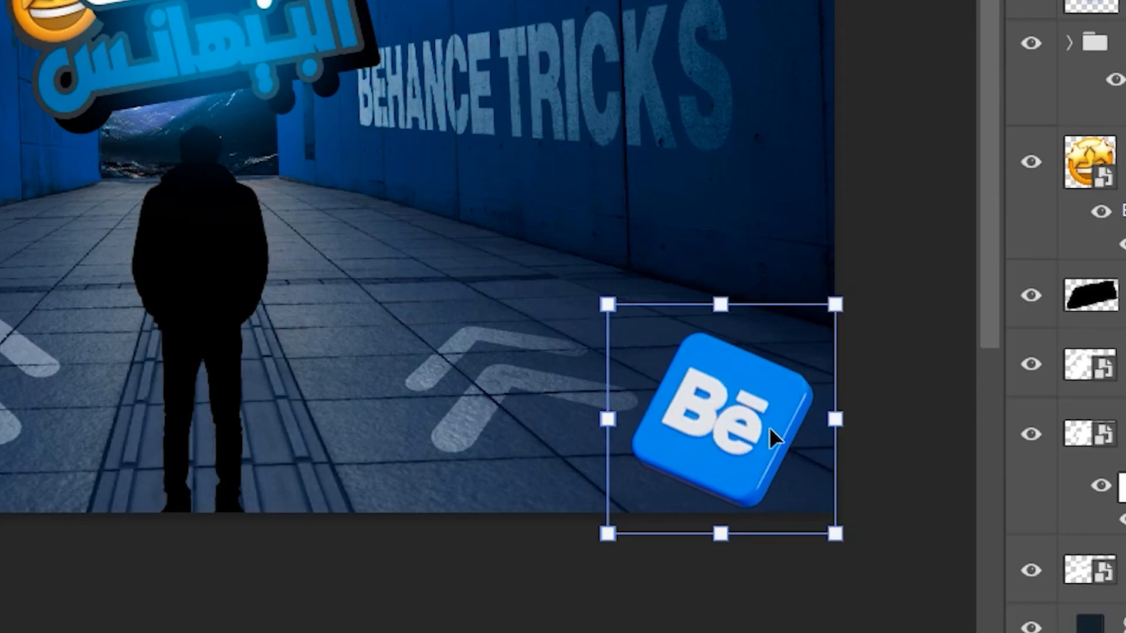
{"action": "left_click_drag", "start_coordinate": [729, 288], "coordinate": [721, 166]}
{"action": "left_click_drag", "start_coordinate": [761, 422], "coordinate": [780, 454]}
{"action": "key", "text": "Return"}
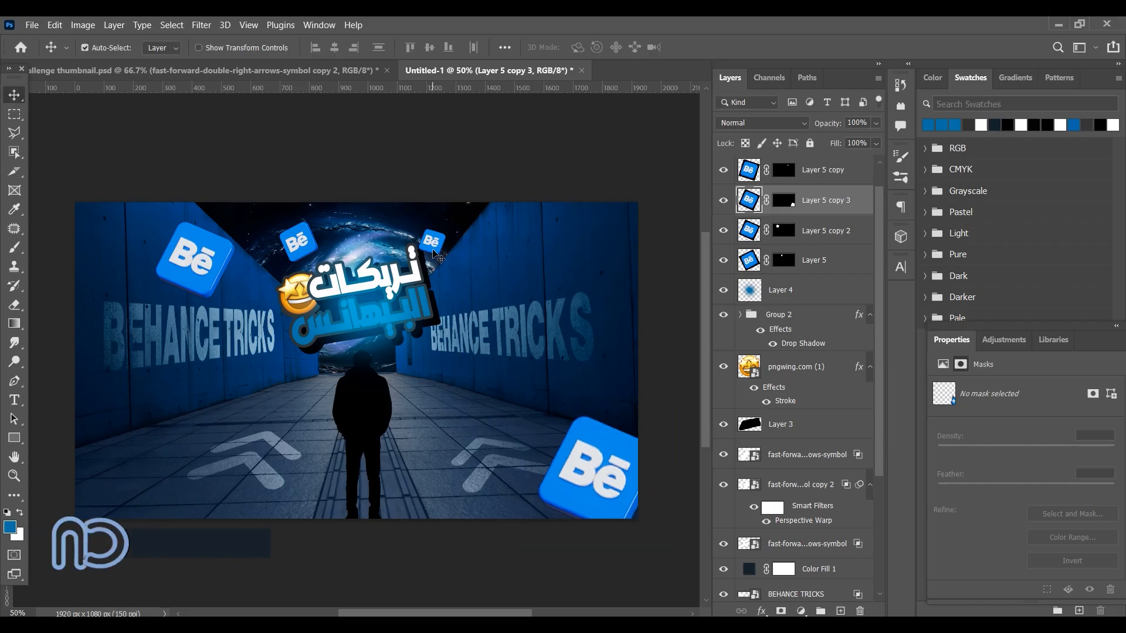
Duplicate the small Behance logo onto the upper part of the right wall, enlarge the copy and rotate it counterclockwise.
{"action": "left_click_drag", "start_coordinate": [433, 249], "coordinate": [519, 206]}
{"action": "key", "text": "ctrl+t"}
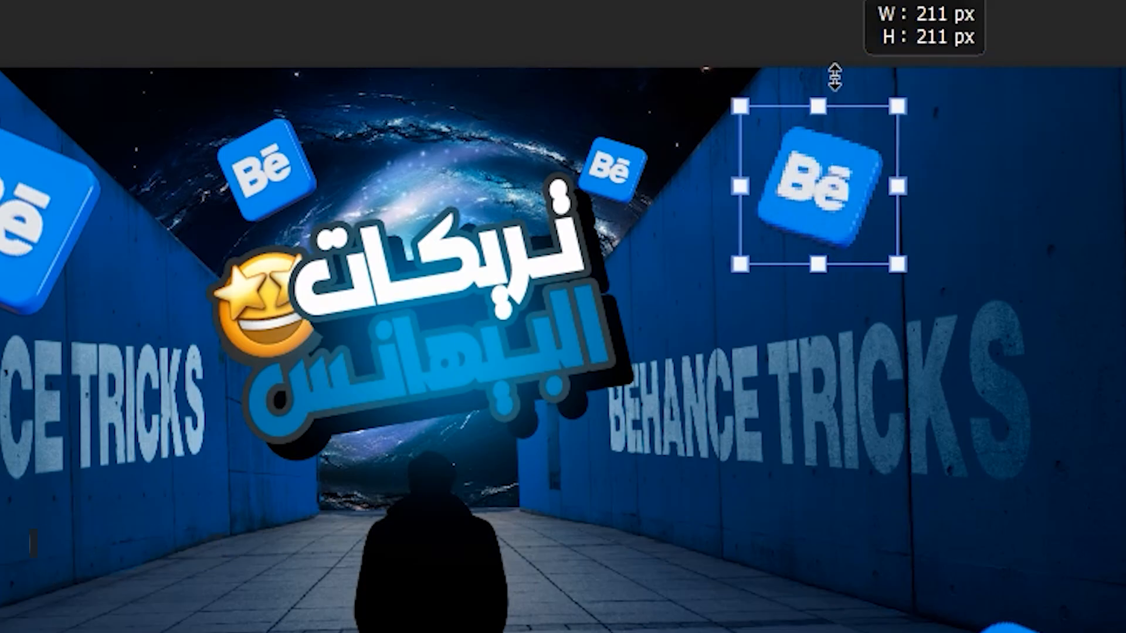
{"action": "left_click_drag", "start_coordinate": [834, 76], "coordinate": [814, 15]}
{"action": "left_click_drag", "start_coordinate": [889, 171], "coordinate": [910, 193]}
{"action": "left_click_drag", "start_coordinate": [986, 307], "coordinate": [1050, 170]}
{"action": "key", "text": "Return"}
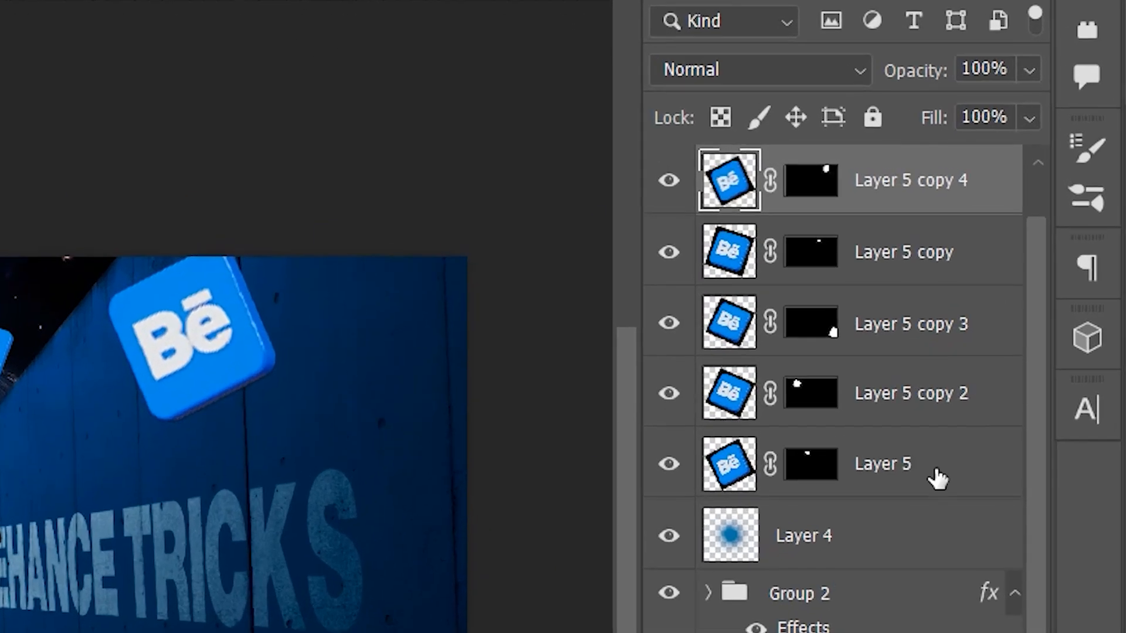
Group the five Behance logo layers, from Layer 5 to Layer 5 copy 4, and convert the group to a Smart Object.
{"action": "scroll", "coordinate": [837, 296], "scroll_direction": "up", "scroll_amount": 1}
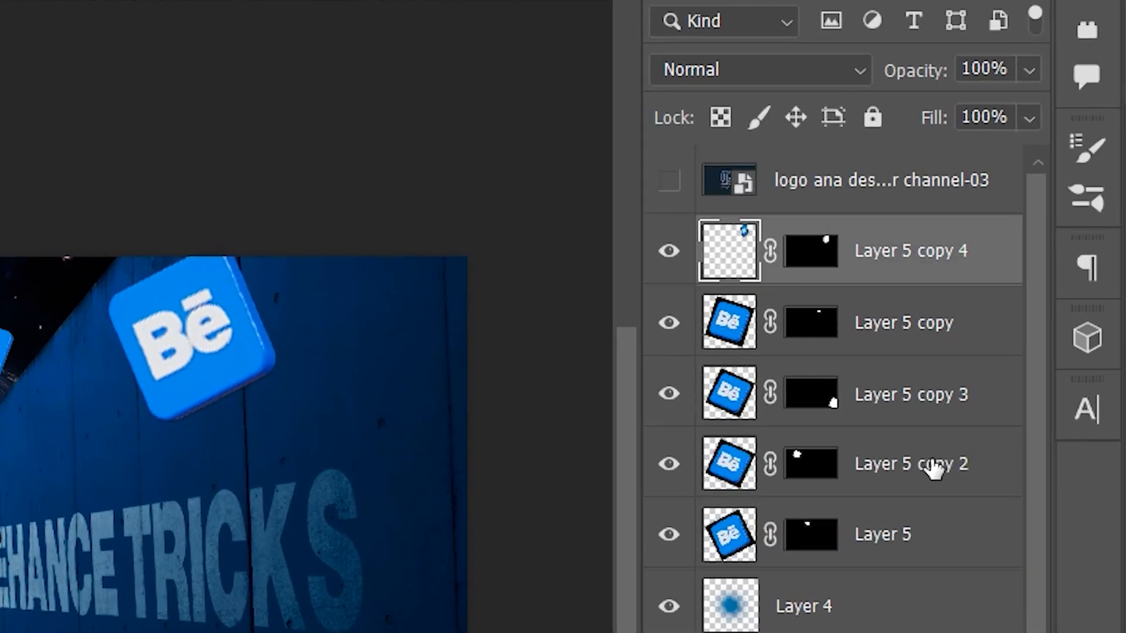
{"action": "left_click", "coordinate": [901, 549], "text": "shift"}
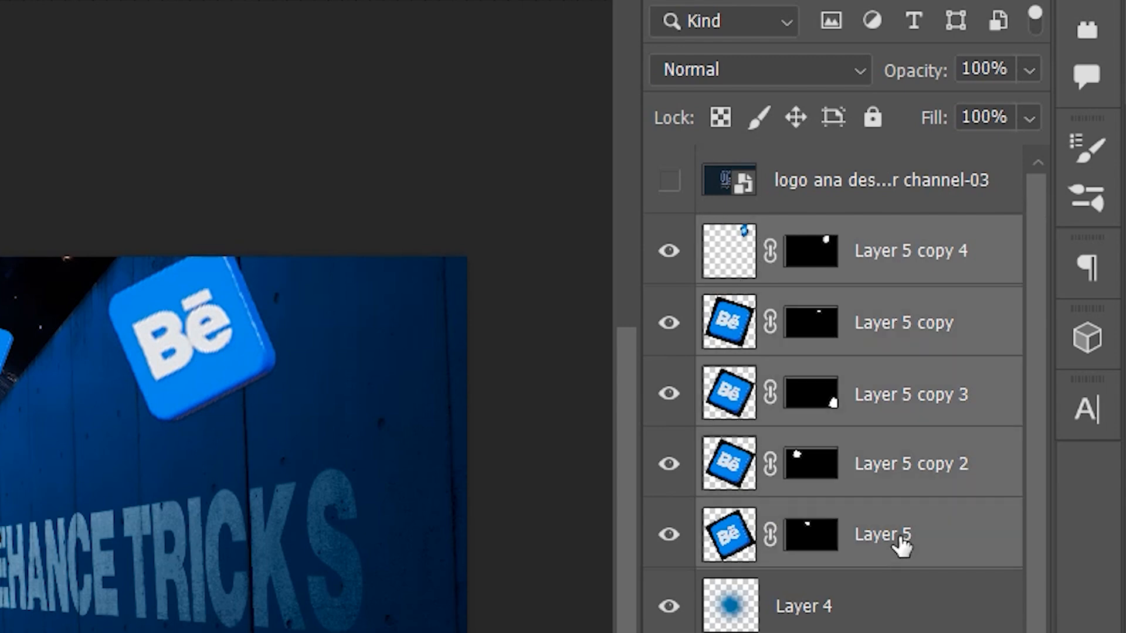
{"action": "key", "text": "ctrl+g"}
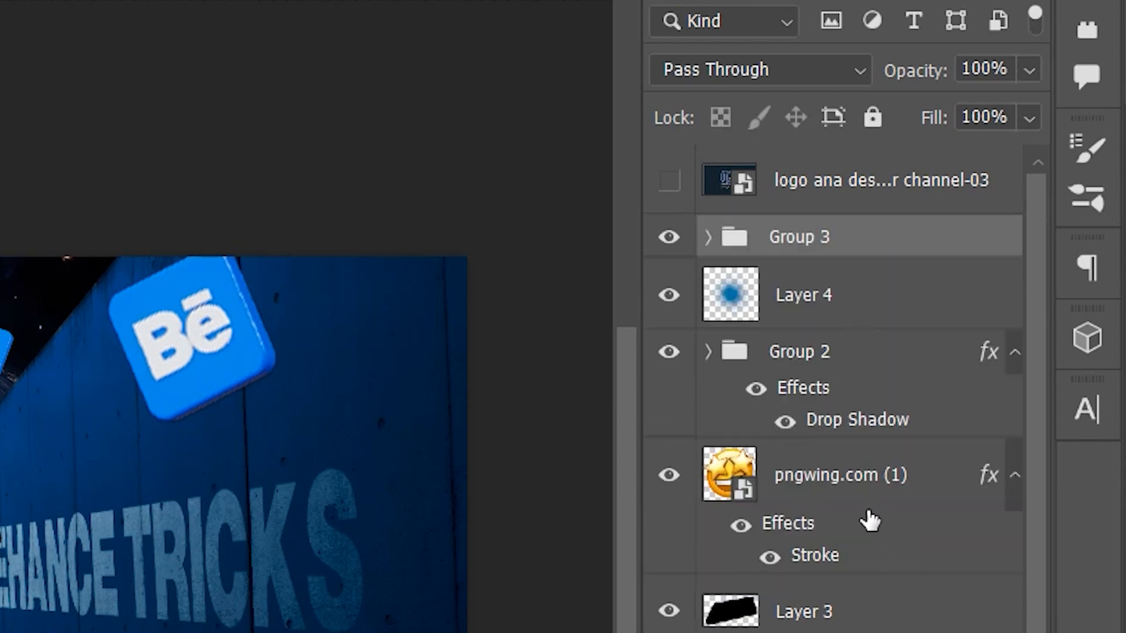
{"action": "right_click", "coordinate": [789, 250]}
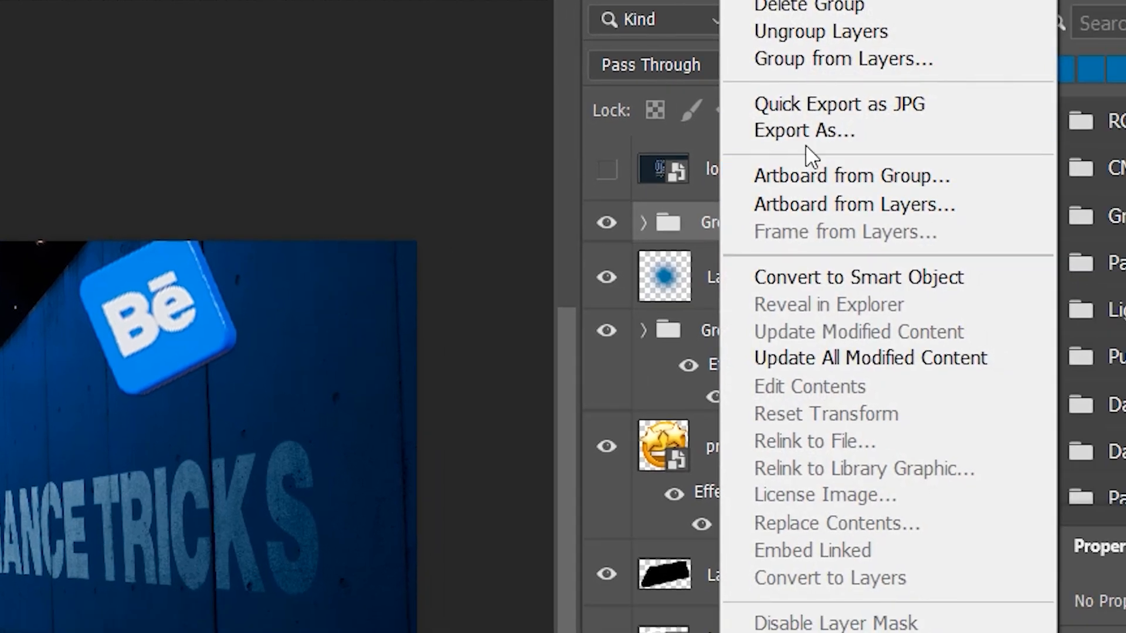
{"action": "left_click", "coordinate": [874, 279]}
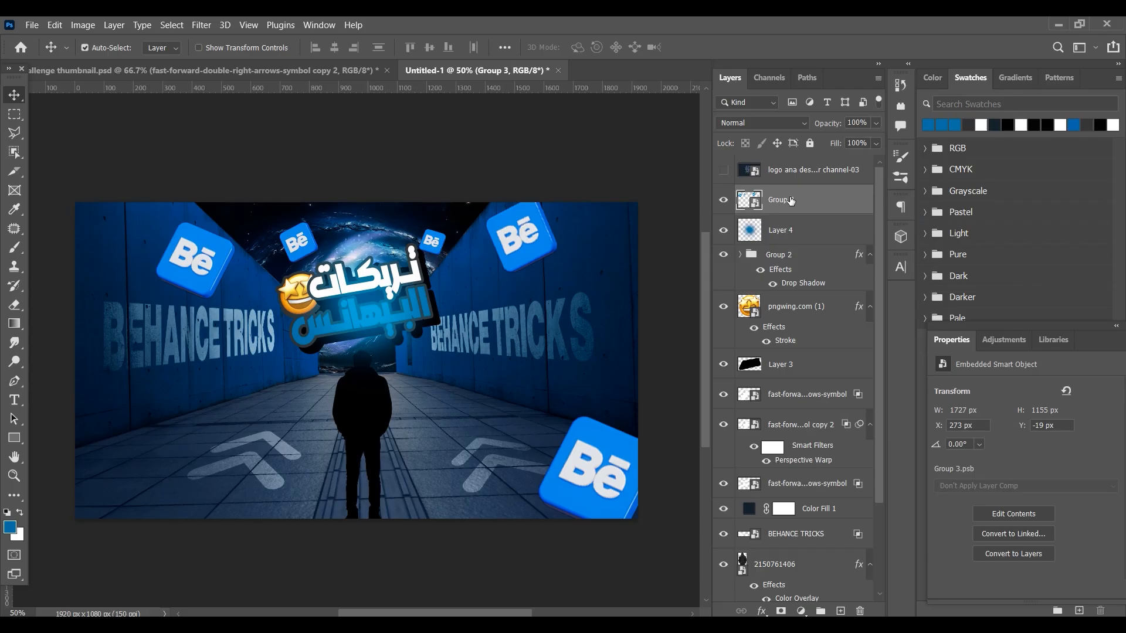
Apply a subtle Motion Blur at a 15° angle to the Behance logos' Smart Object.
{"action": "left_click", "coordinate": [201, 24]}
{"action": "mouse_move", "coordinate": [232, 199]}
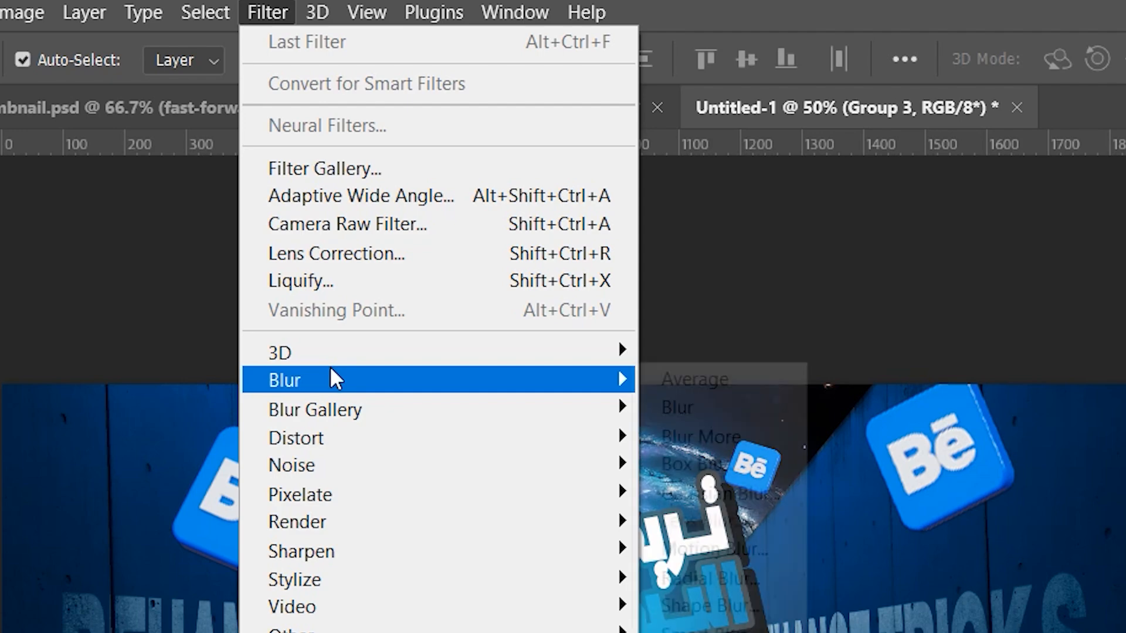
{"action": "left_click", "coordinate": [744, 545]}
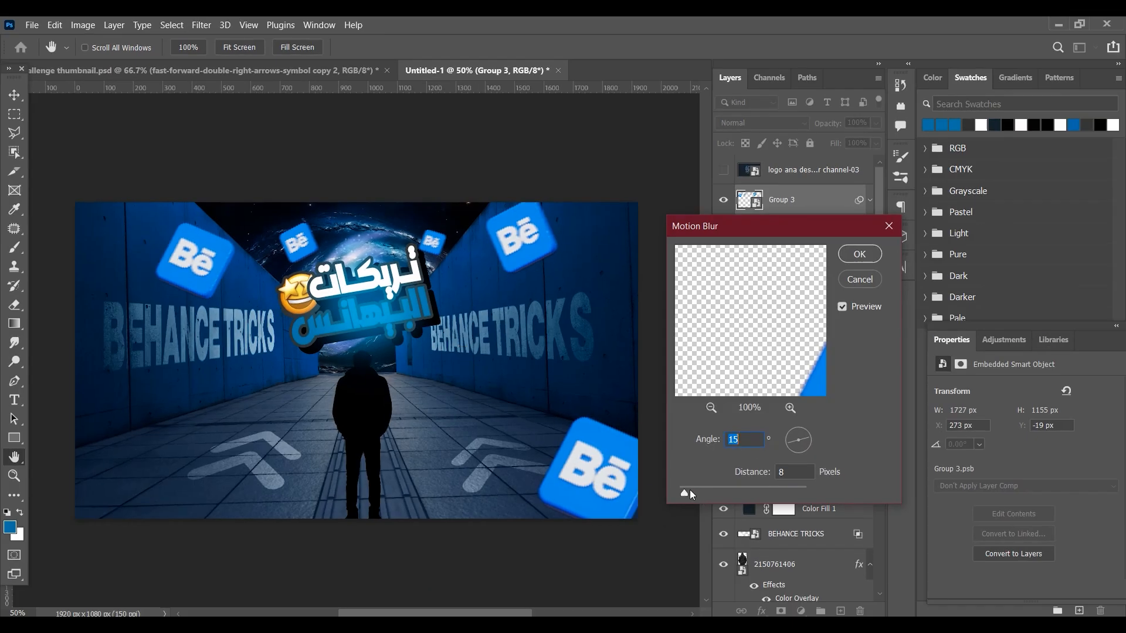
{"action": "left_click_drag", "start_coordinate": [689, 490], "coordinate": [692, 491]}
{"action": "key", "text": "Return"}
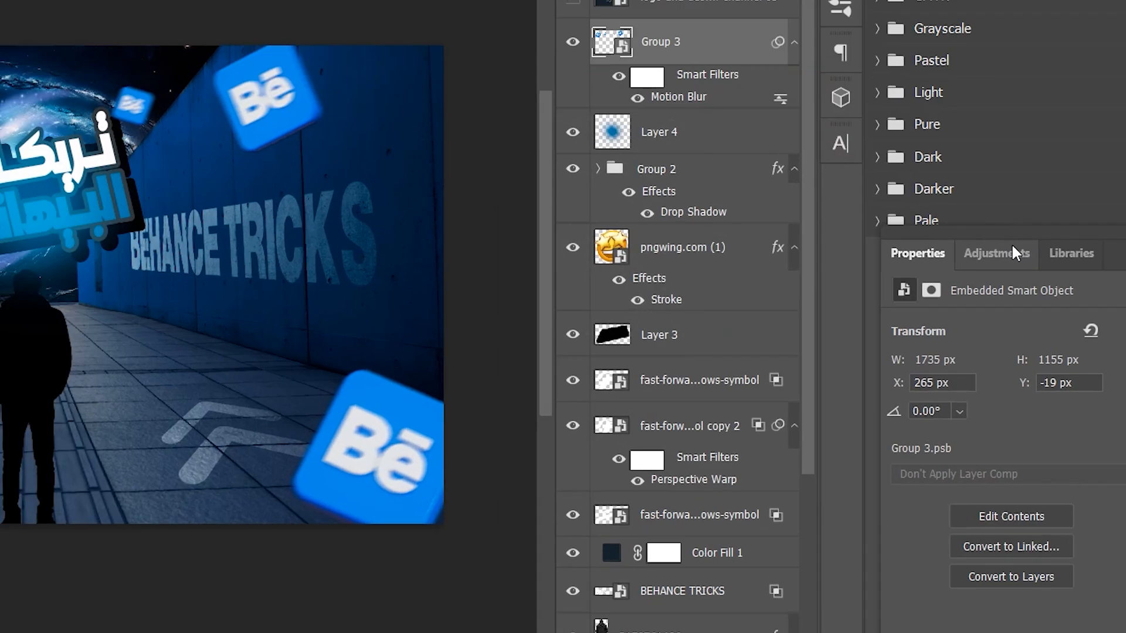
Add a Curves adjustment clipped to the Behance logos and lower the RGB midtones slightly to darken them.
{"action": "left_click", "coordinate": [1003, 340]}
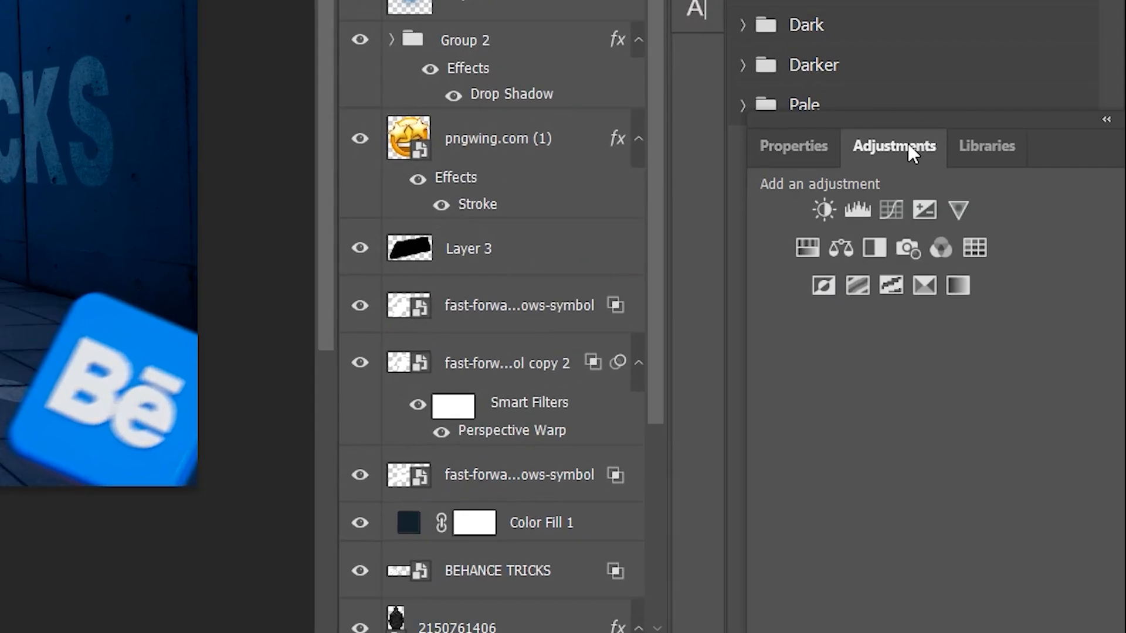
{"action": "left_click", "coordinate": [890, 209]}
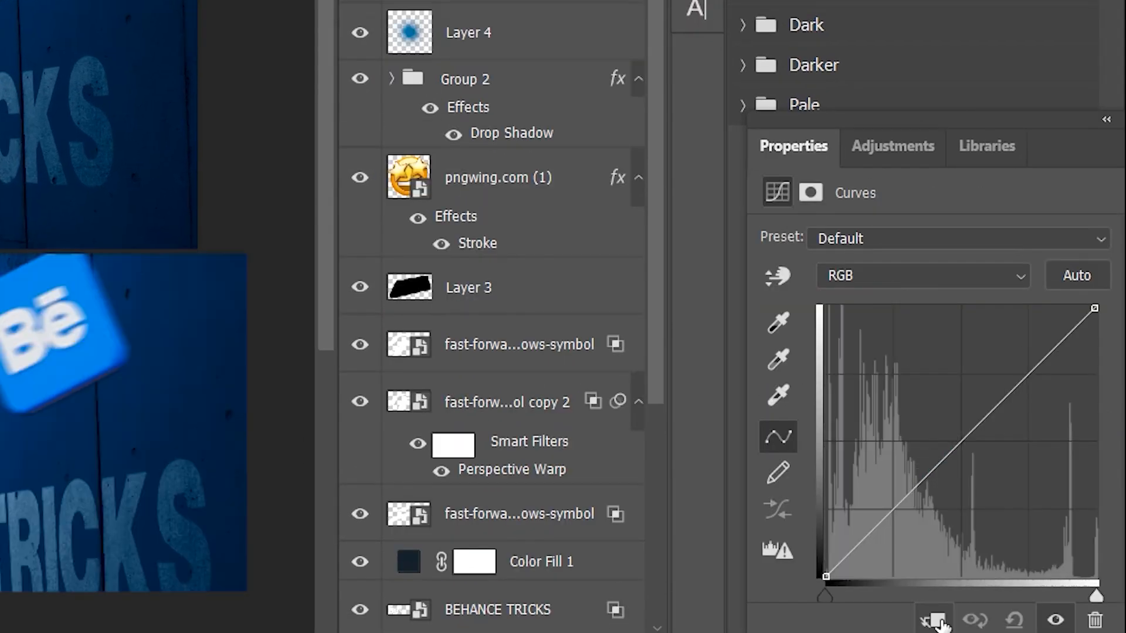
{"action": "left_click", "coordinate": [959, 445]}
{"action": "left_click_drag", "start_coordinate": [959, 444], "coordinate": [971, 456]}
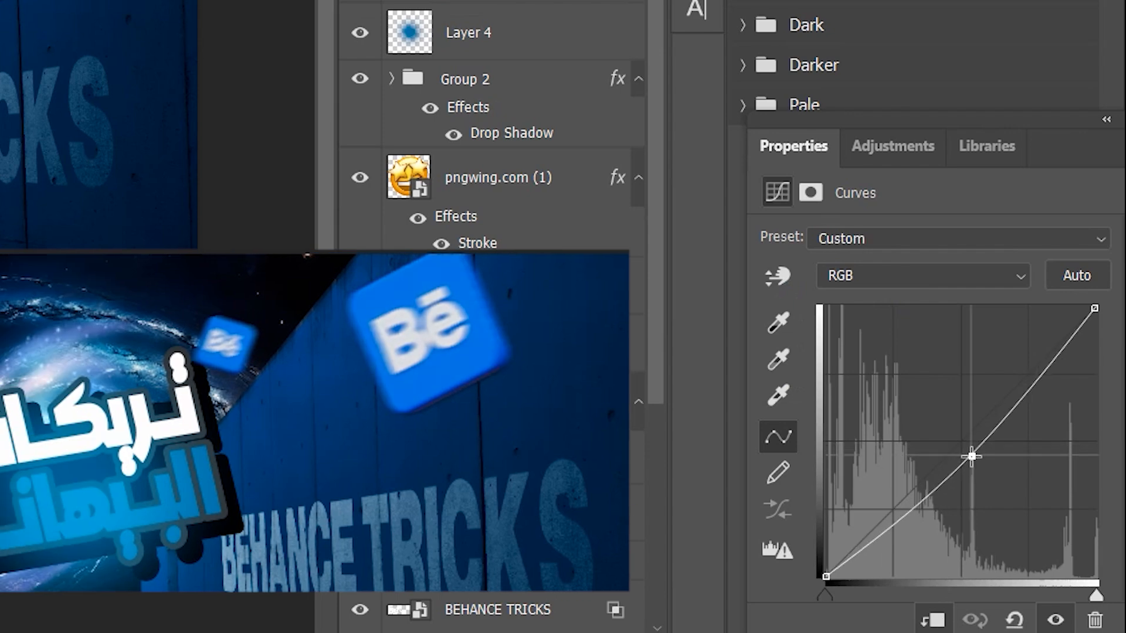
{"action": "left_click_drag", "start_coordinate": [972, 456], "coordinate": [971, 455]}
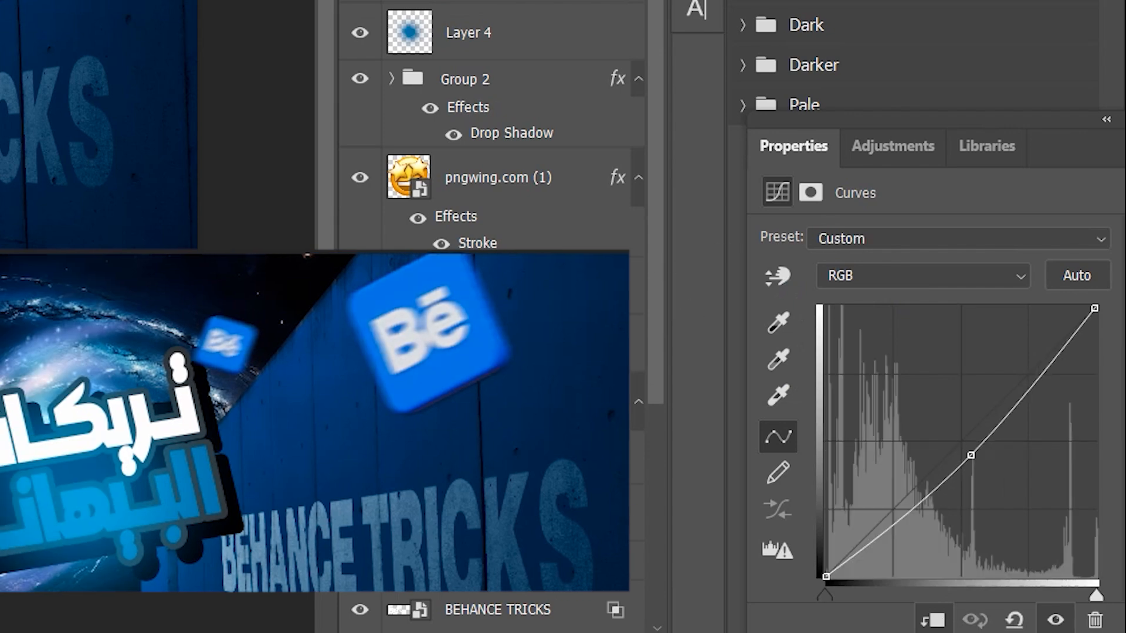